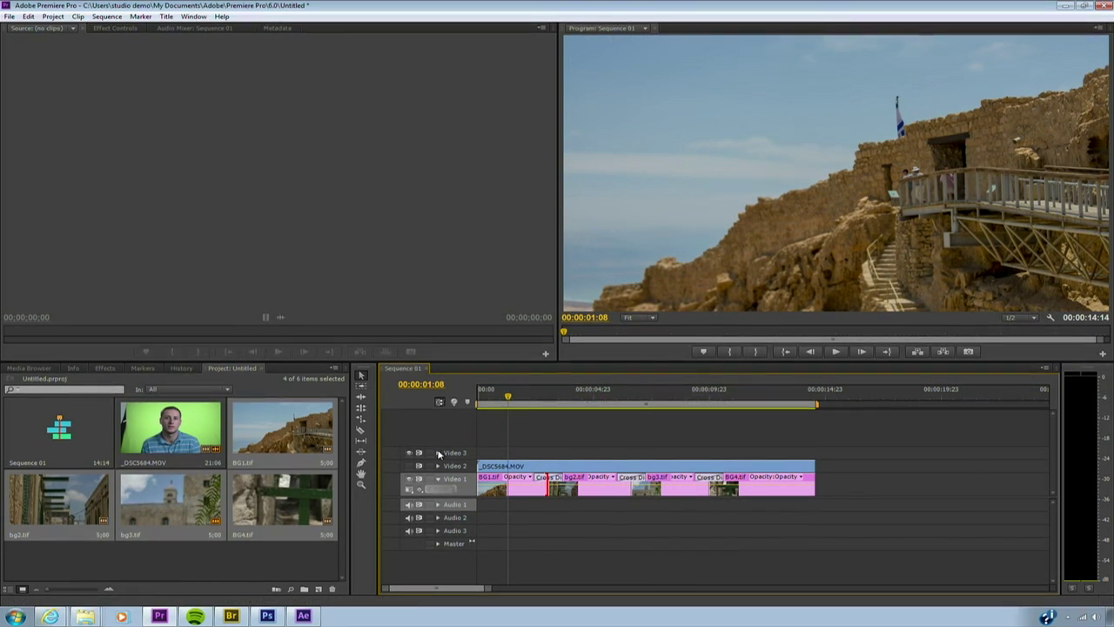
Show the Video 2 track and apply the Eight-Point Garbage Matte effect to the _DSC5684.MOV clip.
{"action": "left_click", "coordinate": [410, 474]}
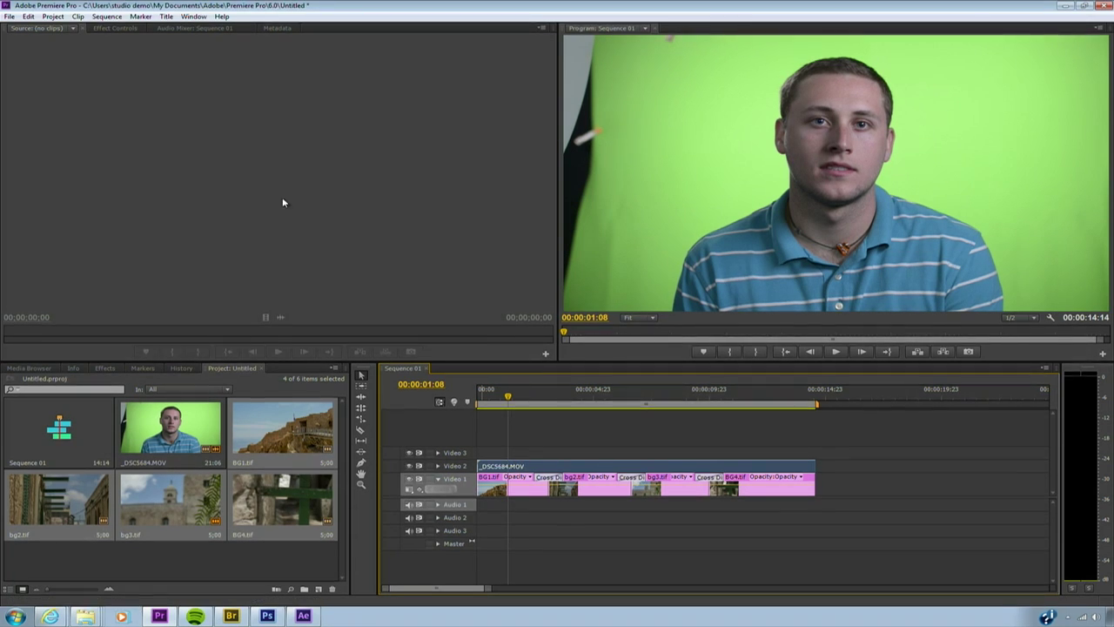
{"action": "left_click", "coordinate": [103, 368]}
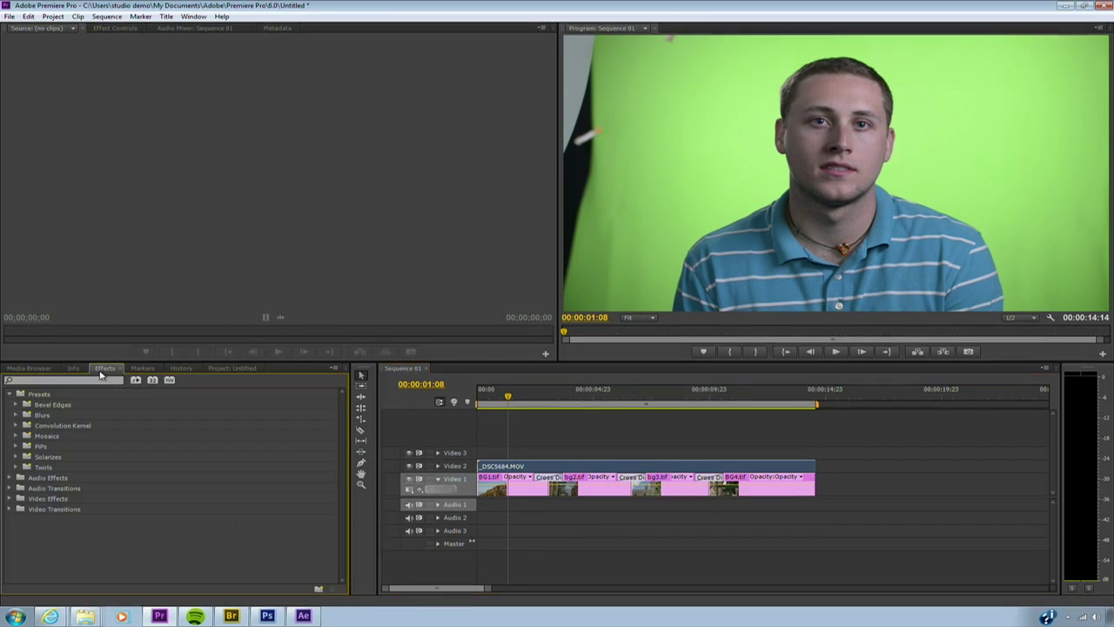
{"action": "type", "text": "garb"}
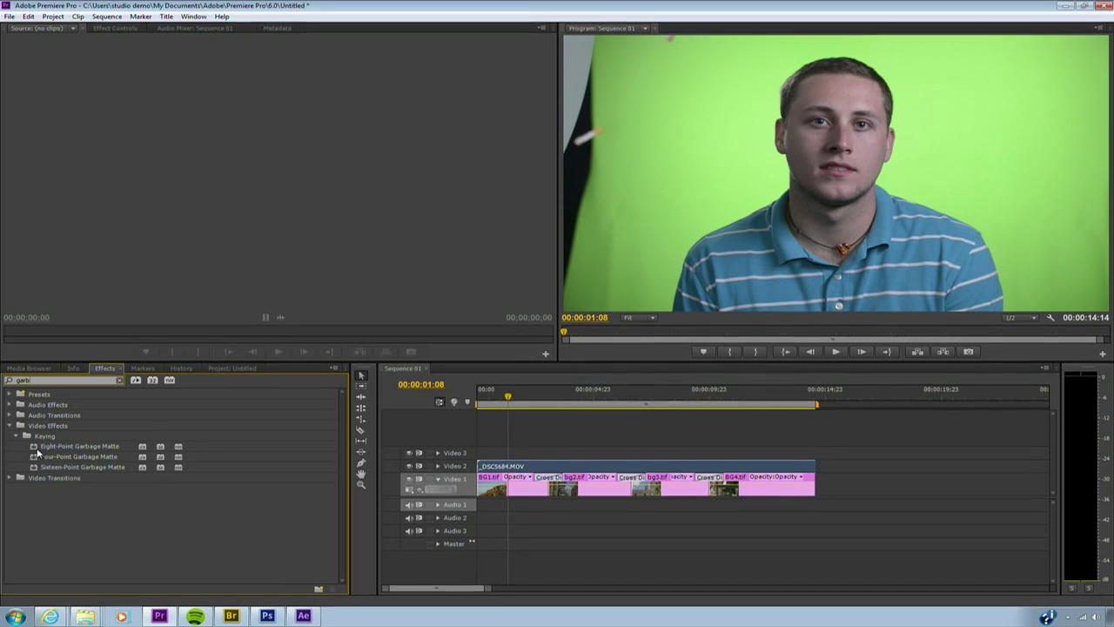
{"action": "left_click_drag", "start_coordinate": [34, 447], "coordinate": [322, 507]}
{"action": "left_click_drag", "start_coordinate": [498, 480], "coordinate": [534, 466]}
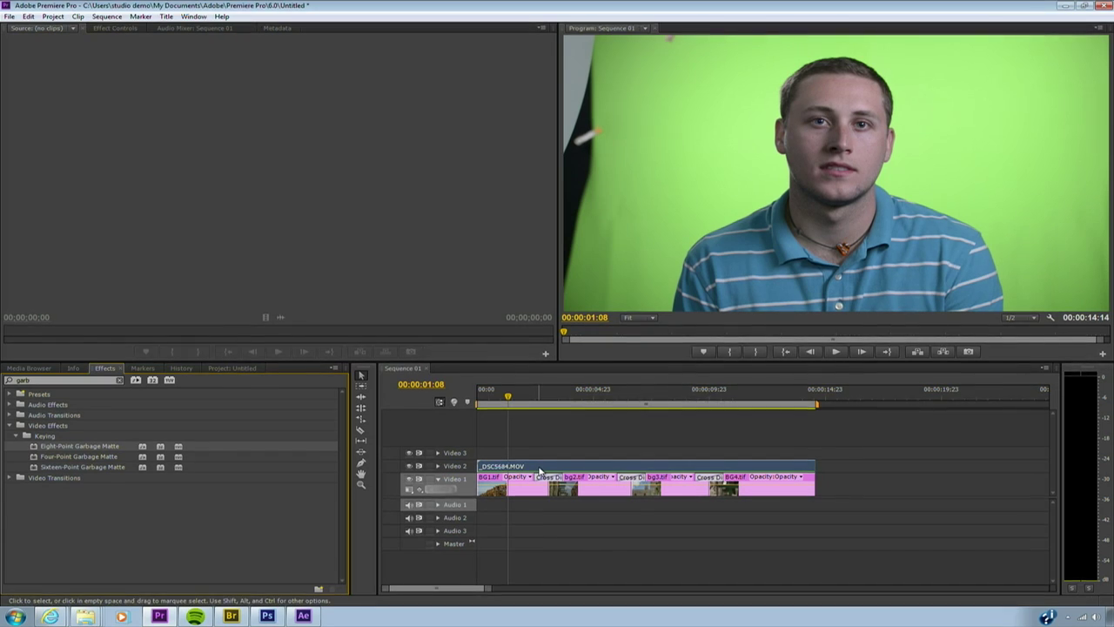
Open the clip's effect settings and pull the garbage matte's left points inward to cut off the studio edge, with the top left vertex at about 278, 49.
{"action": "double_click", "coordinate": [539, 471]}
{"action": "left_click", "coordinate": [214, 29]}
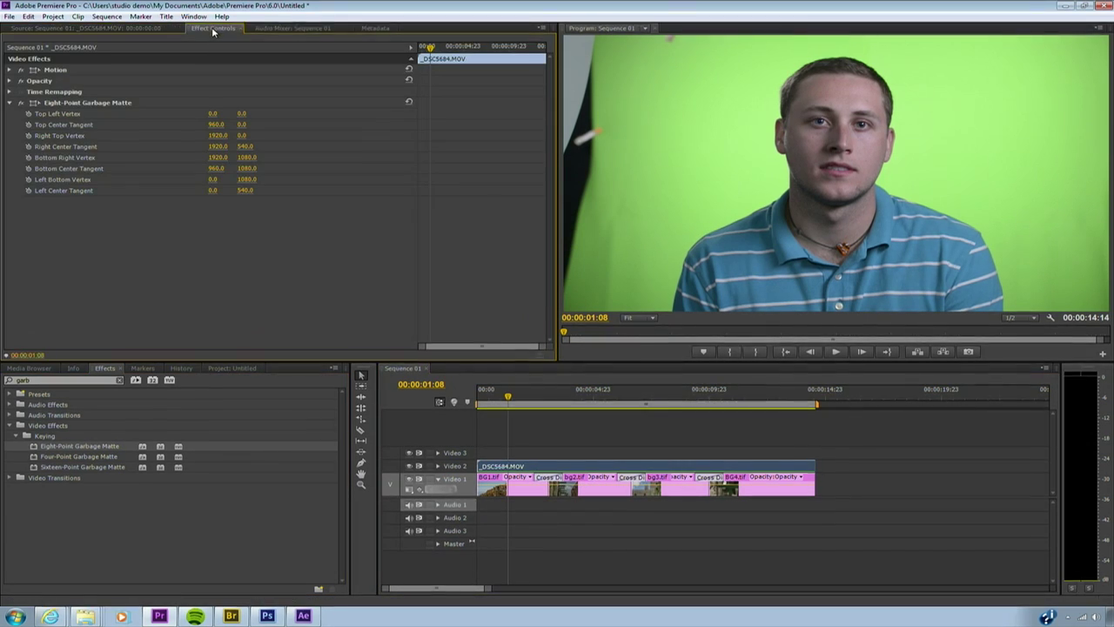
{"action": "left_click", "coordinate": [37, 104]}
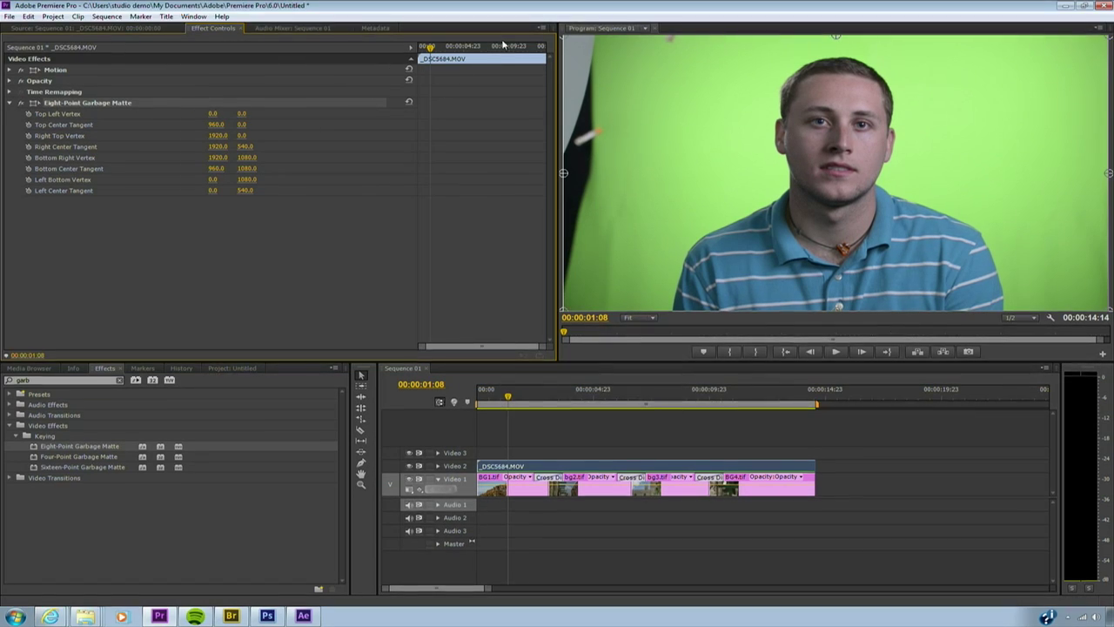
{"action": "left_click_drag", "start_coordinate": [566, 37], "coordinate": [643, 52]}
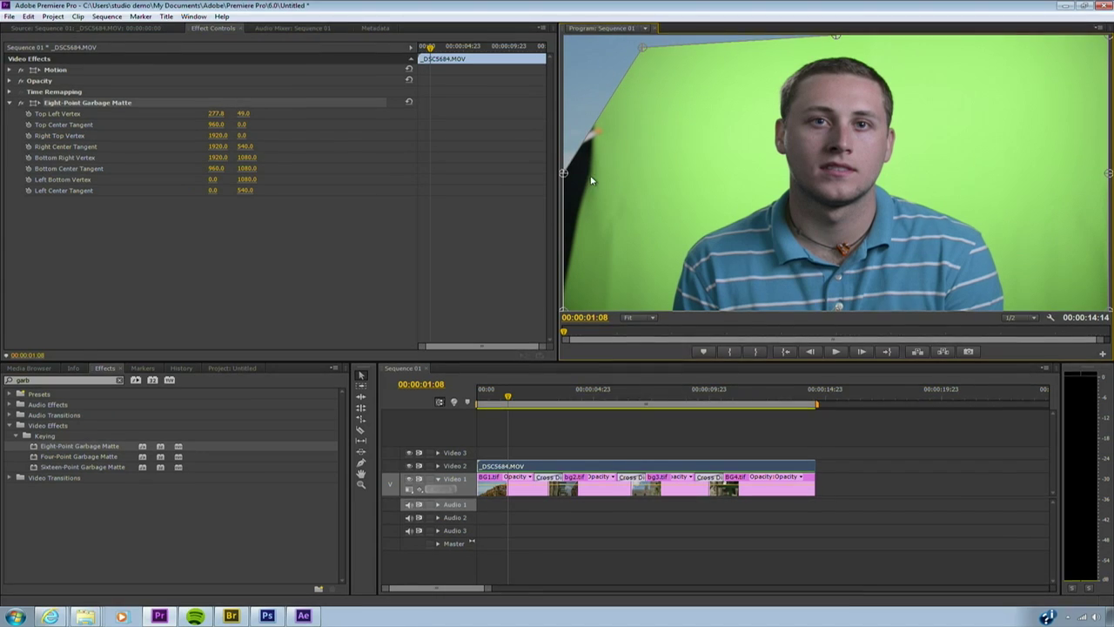
{"action": "left_click_drag", "start_coordinate": [566, 166], "coordinate": [608, 143]}
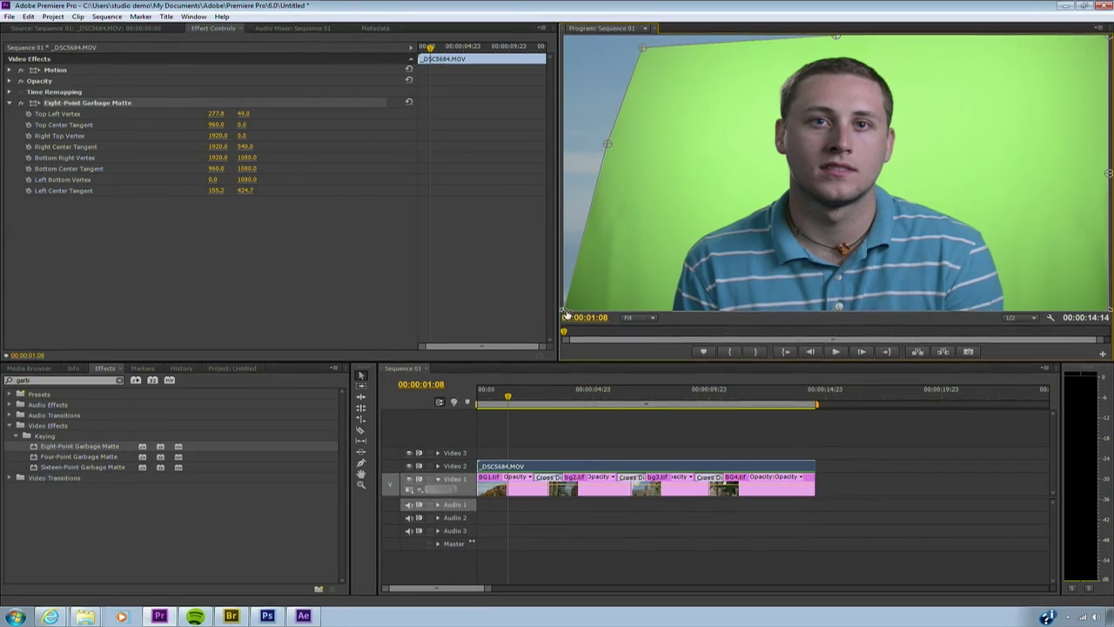
{"action": "left_click_drag", "start_coordinate": [564, 311], "coordinate": [586, 314]}
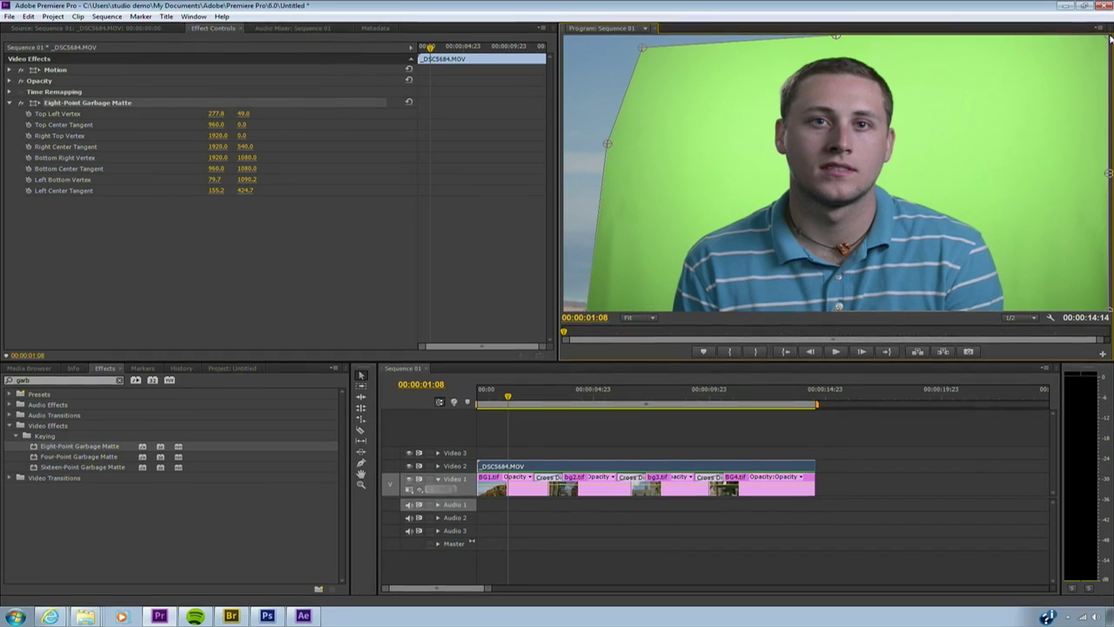
Pull in the matte's right side: right top vertex about 1659, 29, right center tangent about 1777, 488, bottom right vertex about 1849, 1160.
{"action": "left_click_drag", "start_coordinate": [1107, 36], "coordinate": [1034, 43]}
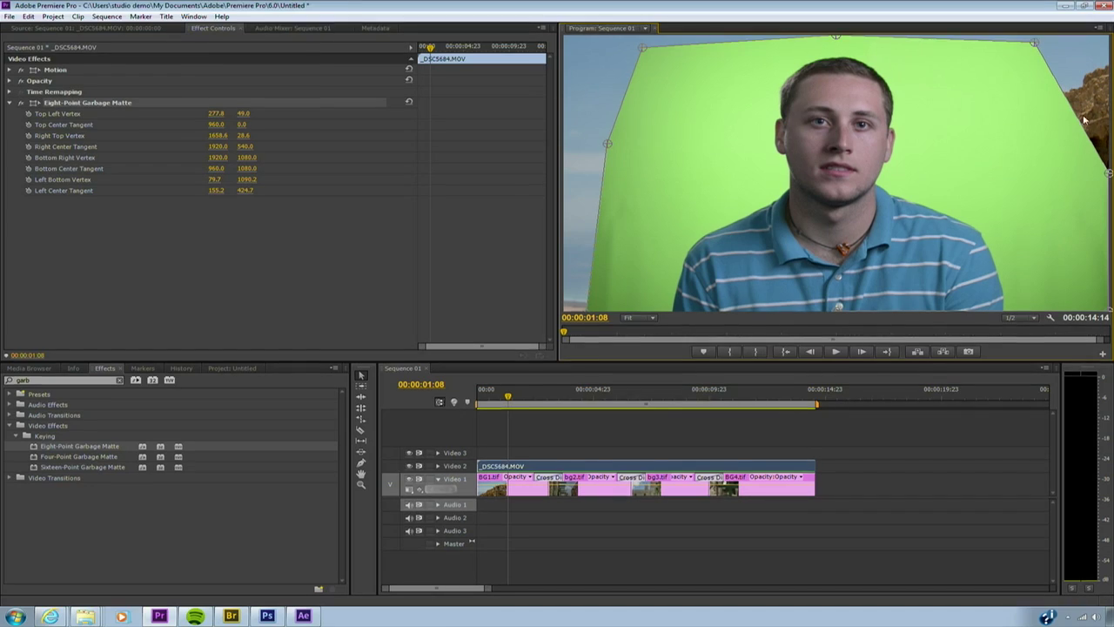
{"action": "left_click_drag", "start_coordinate": [1108, 175], "coordinate": [1068, 160]}
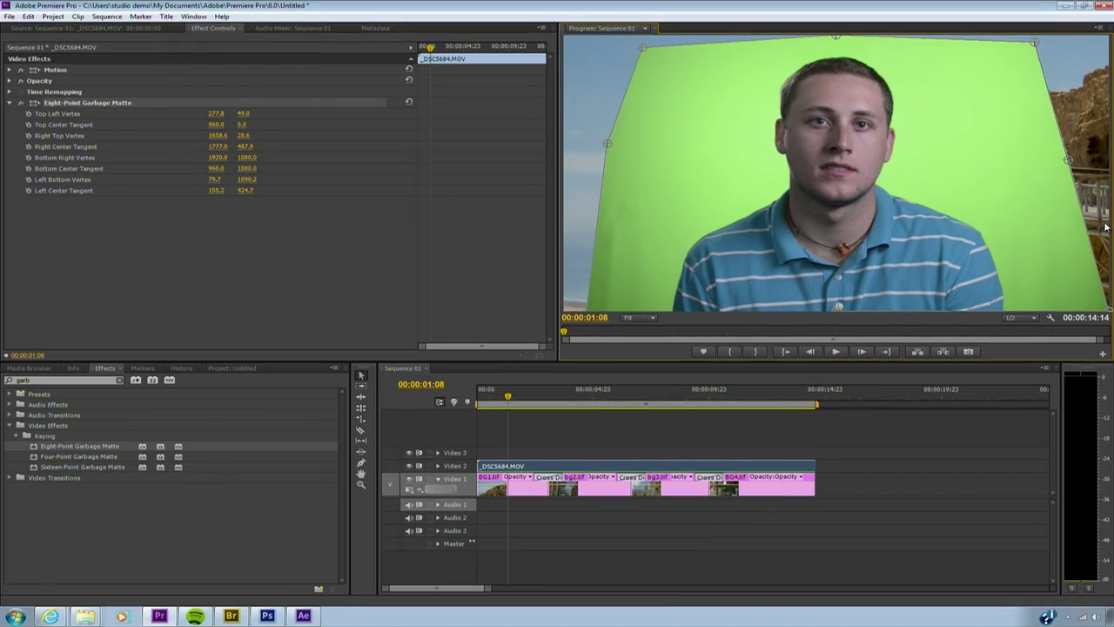
{"action": "left_click_drag", "start_coordinate": [1108, 317], "coordinate": [1090, 337]}
At 00:00:08:06, tighten the matte's left points, right top vertex and right center tangent around the man's head and shoulders, leaving a green margin.
{"action": "left_click_drag", "start_coordinate": [584, 388], "coordinate": [668, 380]}
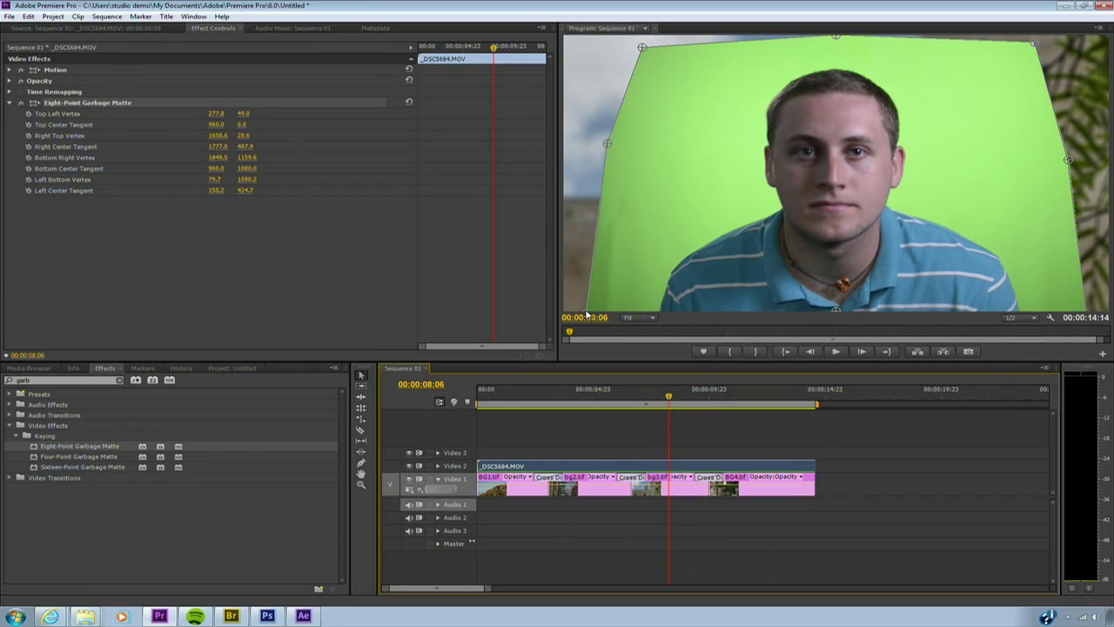
{"action": "left_click_drag", "start_coordinate": [590, 312], "coordinate": [616, 311]}
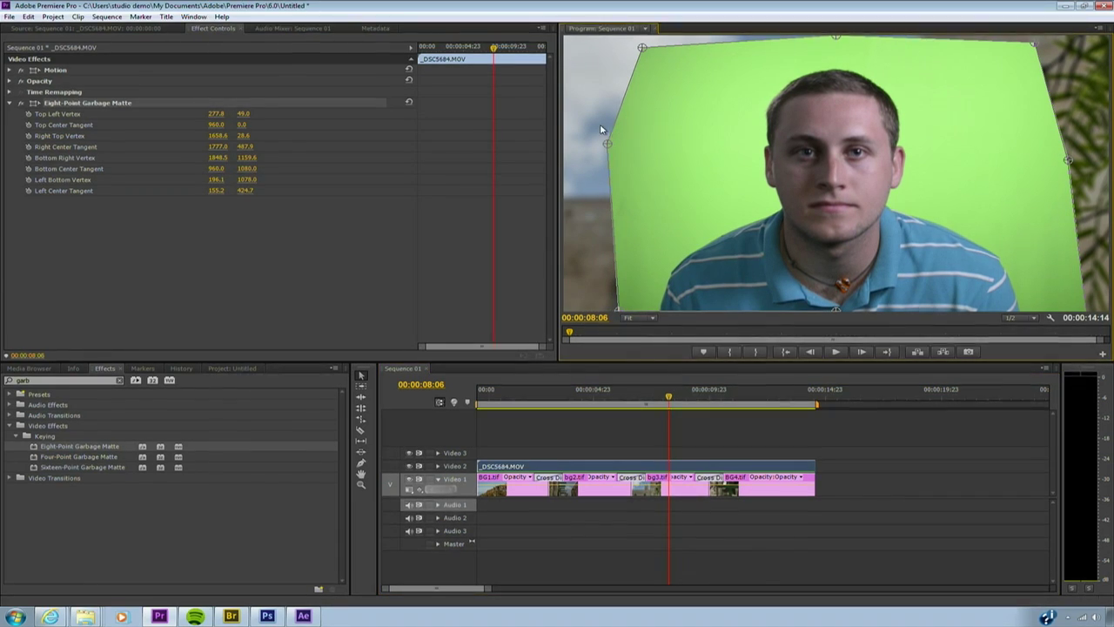
{"action": "left_click_drag", "start_coordinate": [609, 144], "coordinate": [681, 197]}
{"action": "left_click_drag", "start_coordinate": [642, 47], "coordinate": [738, 76]}
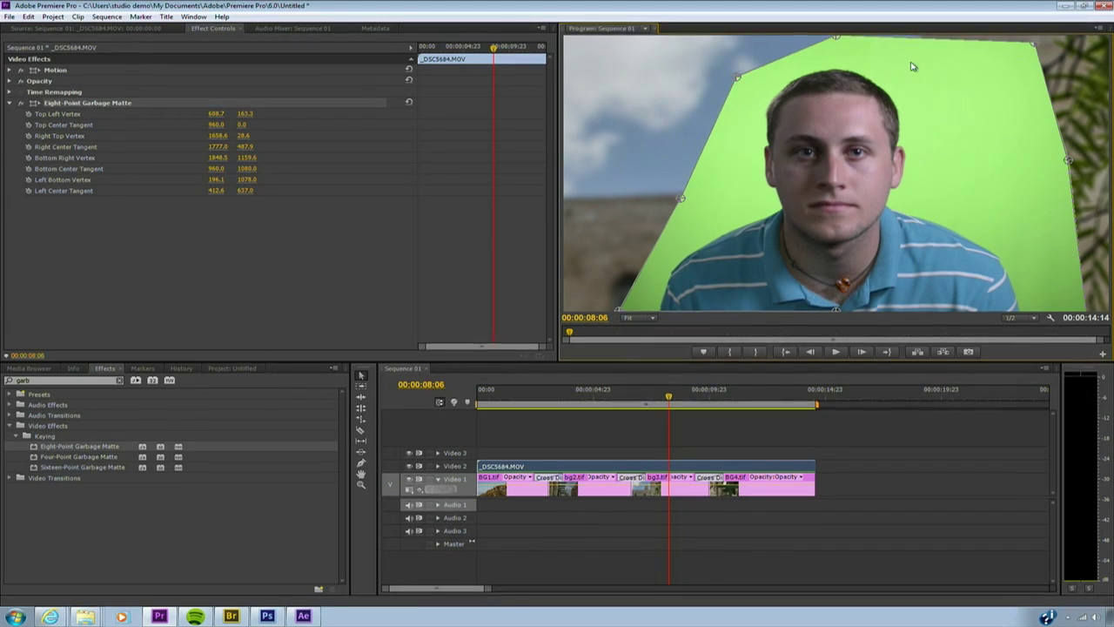
{"action": "left_click_drag", "start_coordinate": [1033, 48], "coordinate": [950, 68]}
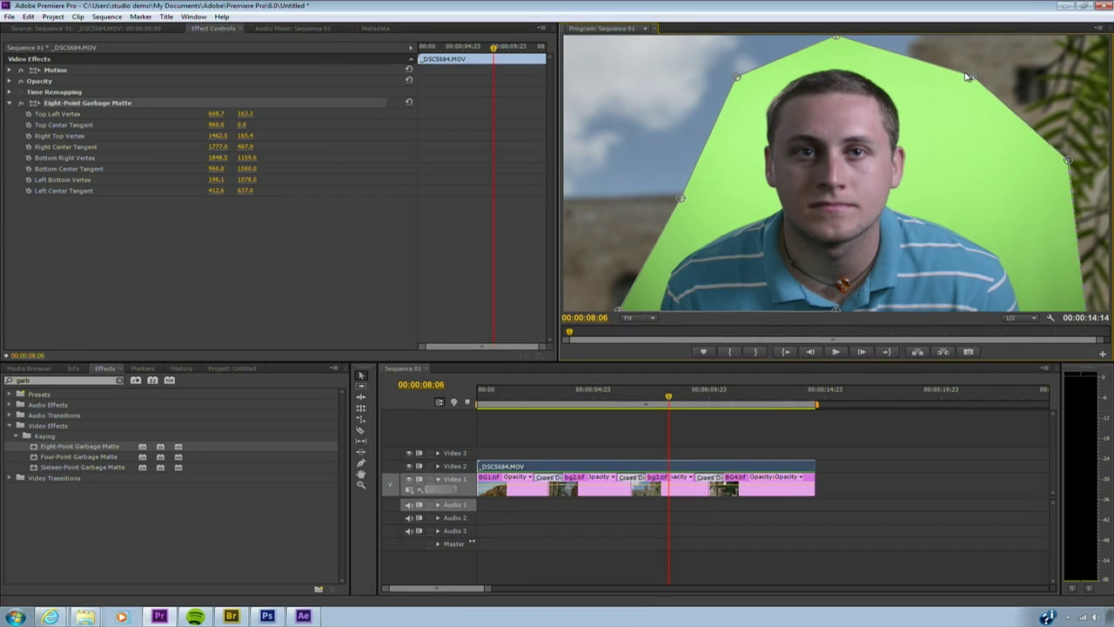
{"action": "left_click_drag", "start_coordinate": [1065, 157], "coordinate": [986, 167]}
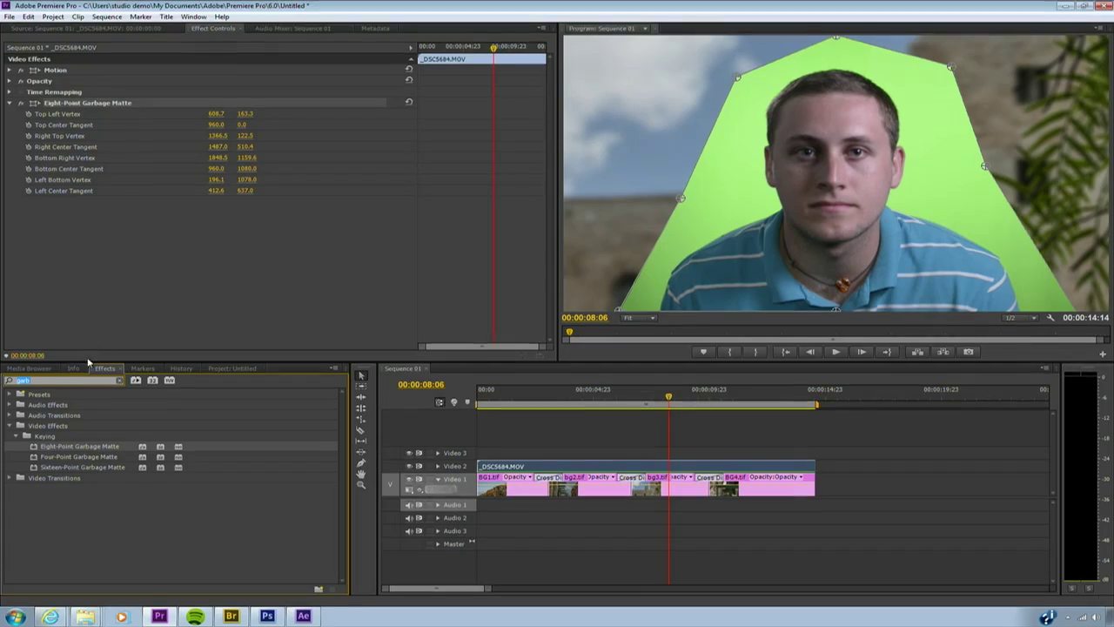
Find the Ultra Key effect and apply it to the _DSC5684.MOV clip.
{"action": "key", "text": "BackSpace"}
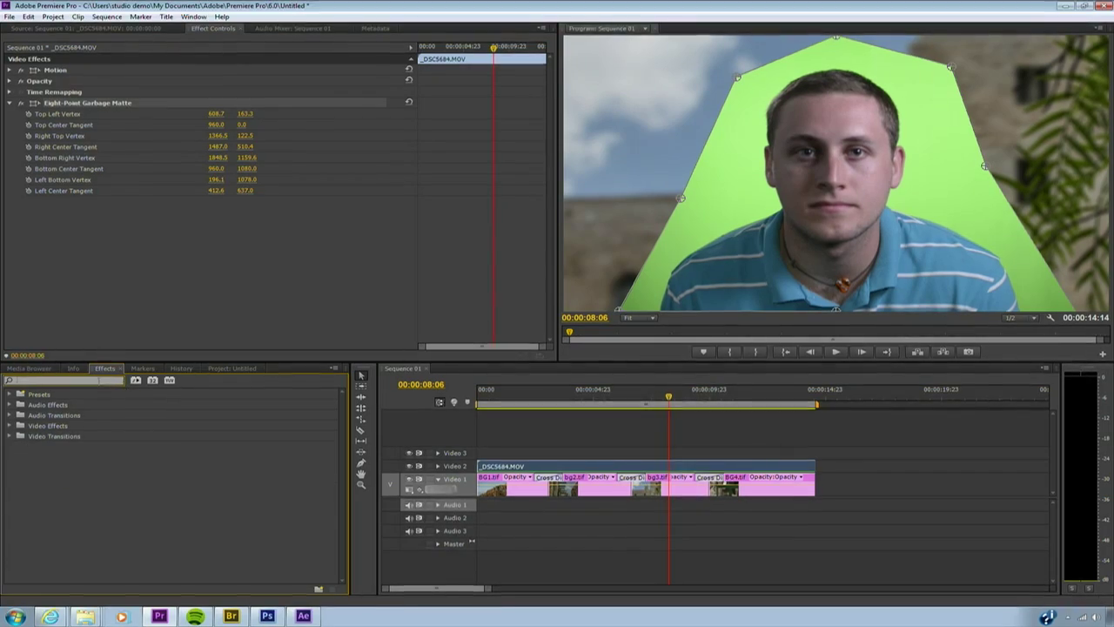
{"action": "type", "text": "ultr"}
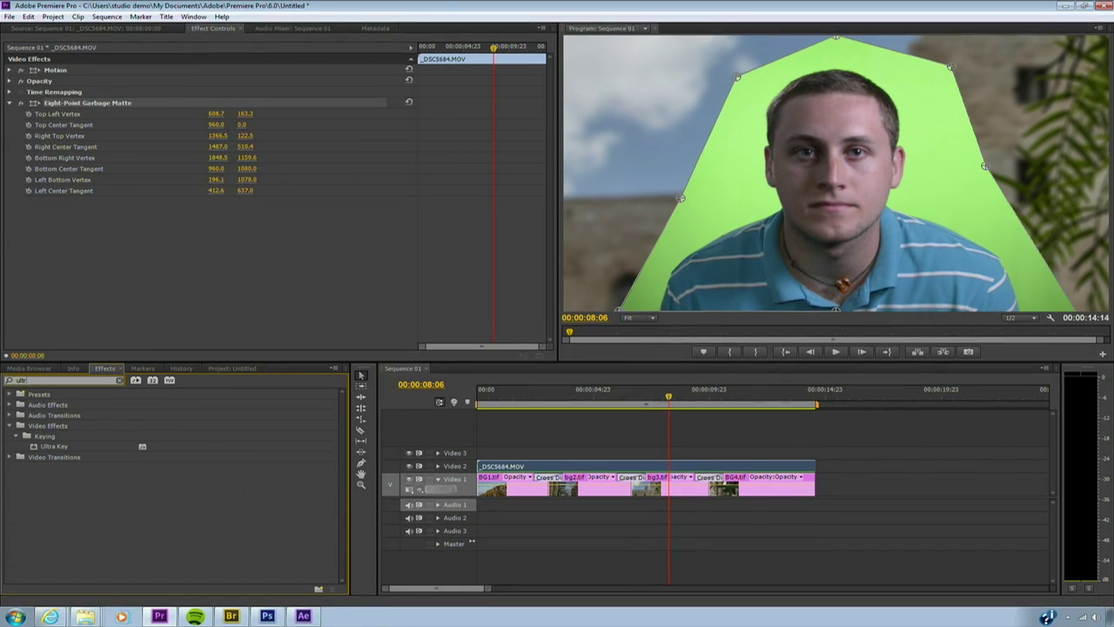
{"action": "left_click_drag", "start_coordinate": [54, 446], "coordinate": [669, 465]}
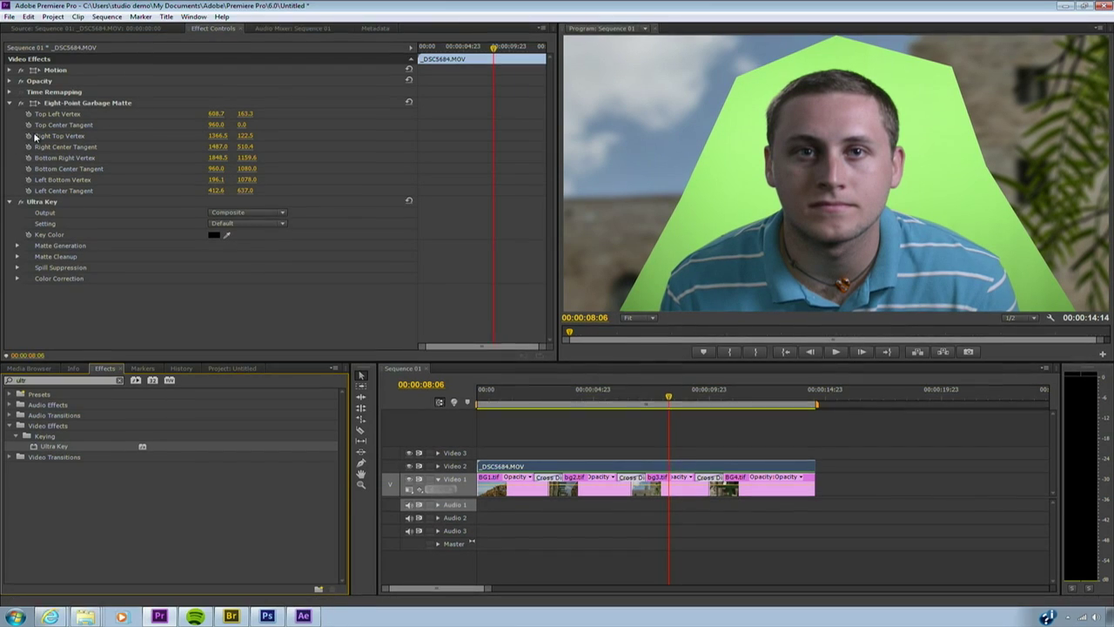
Collapse the garbage matte's settings and sample the green screen next to the man's neck as the Ultra Key color.
{"action": "left_click", "coordinate": [11, 102]}
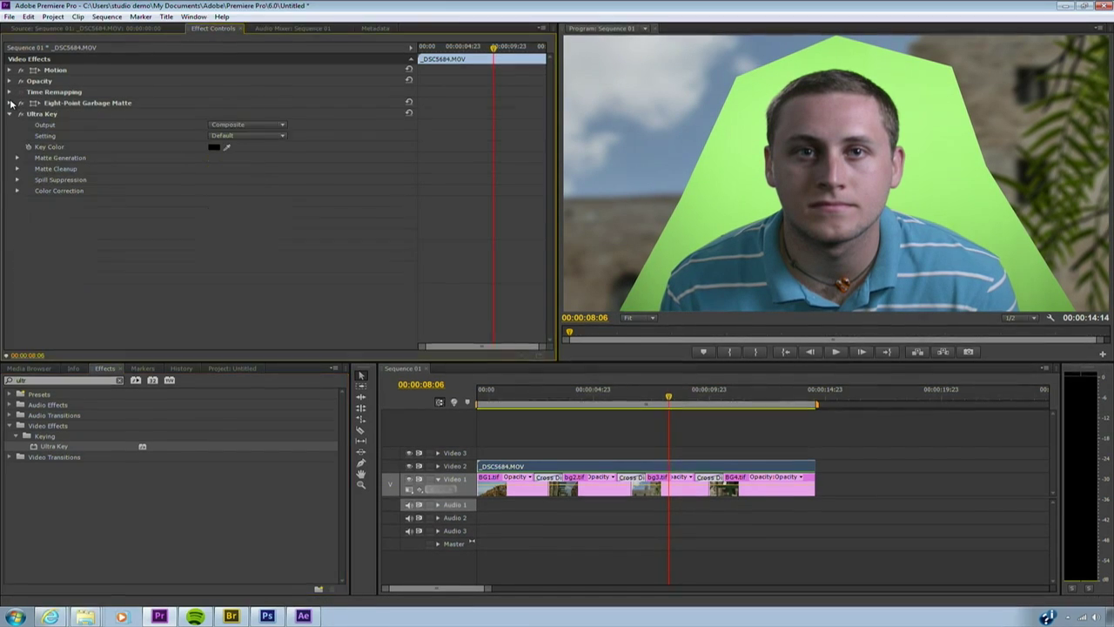
{"action": "left_click", "coordinate": [226, 146]}
{"action": "left_click", "coordinate": [681, 228]}
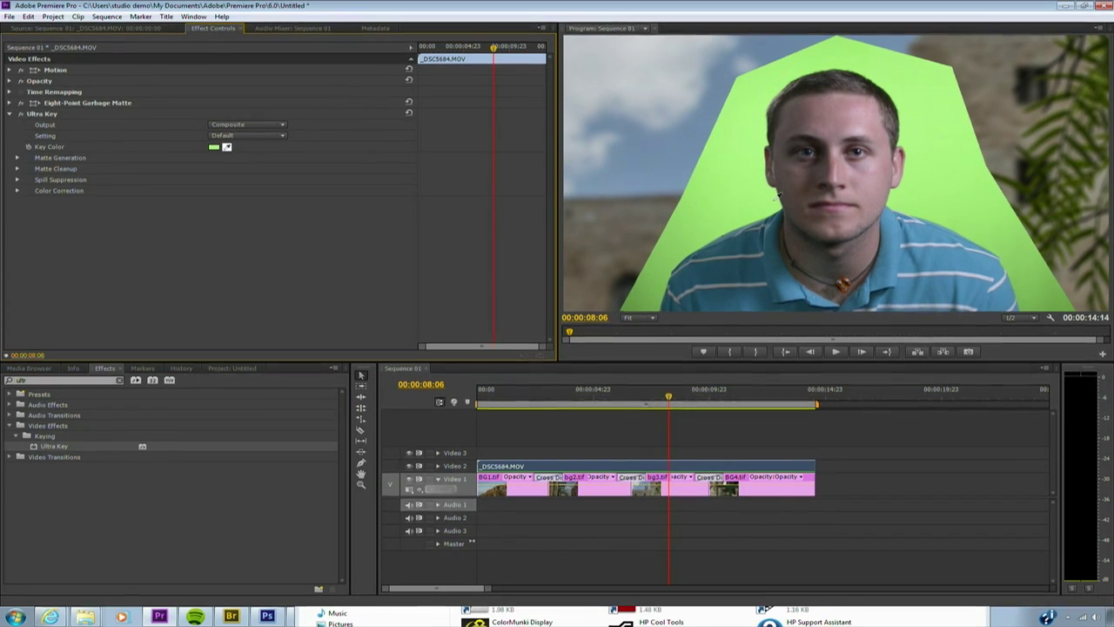
{"action": "left_click", "coordinate": [777, 196]}
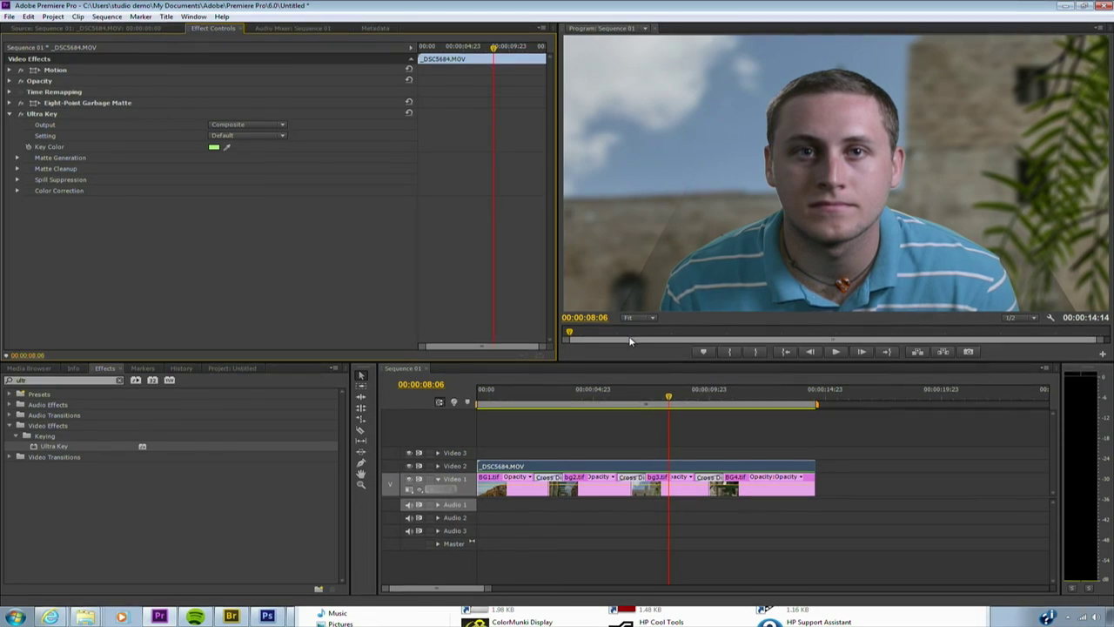
Compare the key with the garbage matte turned off and back on, and set the Ultra Key output to Alpha Channel.
{"action": "left_click", "coordinate": [20, 102]}
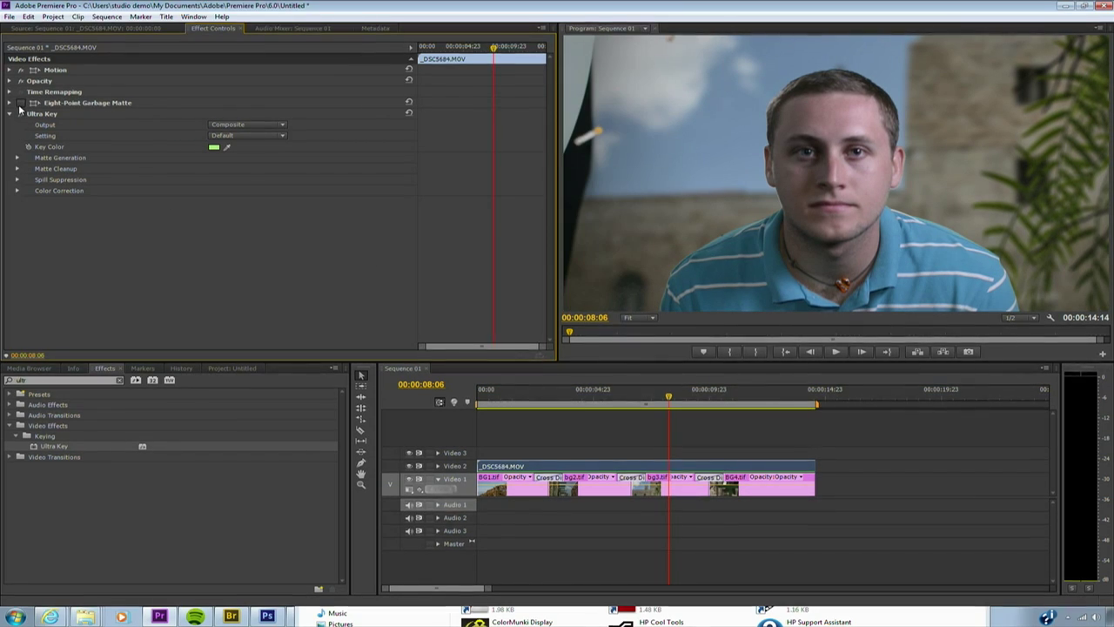
{"action": "left_click", "coordinate": [20, 104]}
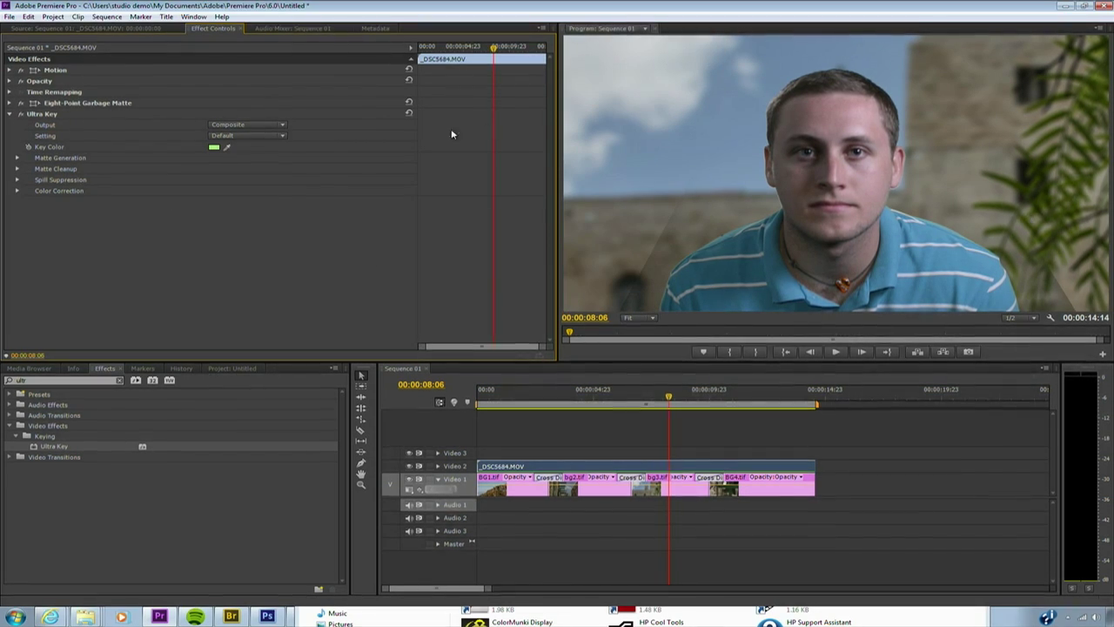
{"action": "left_click", "coordinate": [269, 126]}
{"action": "left_click", "coordinate": [272, 147]}
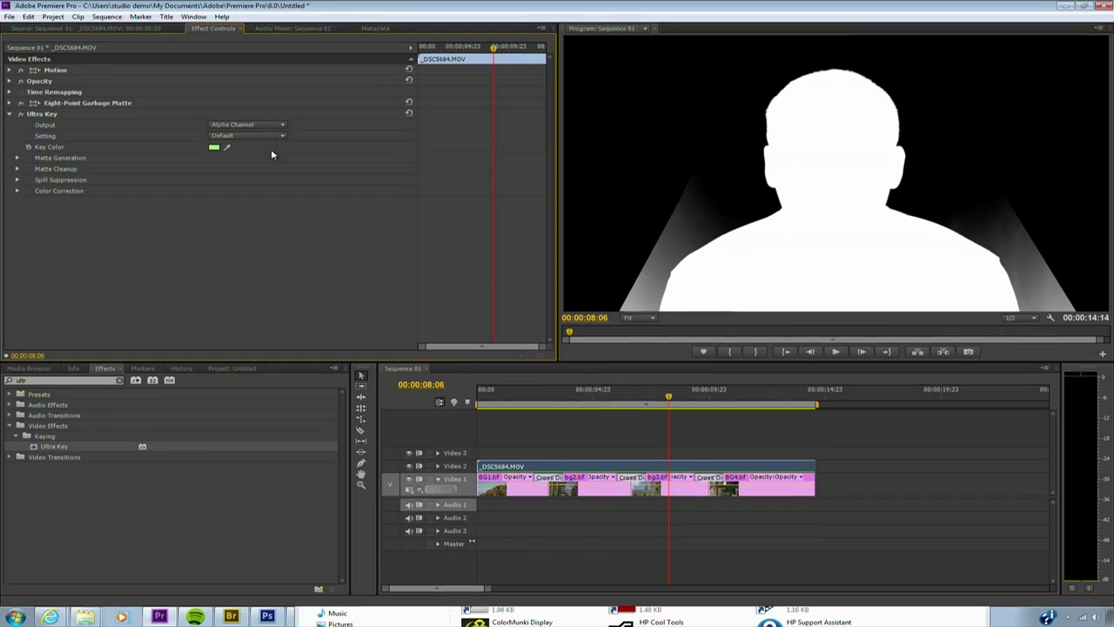
At 00:00:04:14, set Ultra Key's Matte Generation to Highlight 57, Shadow 37 and Pedestal 46.
{"action": "left_click_drag", "start_coordinate": [576, 403], "coordinate": [584, 406]}
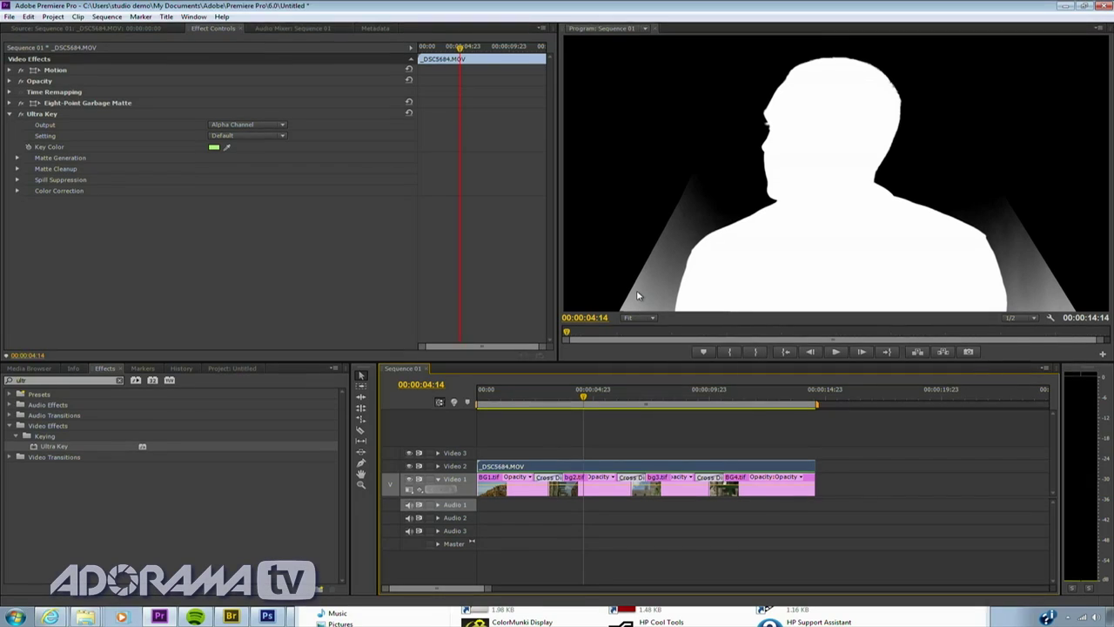
{"action": "left_click", "coordinate": [16, 158]}
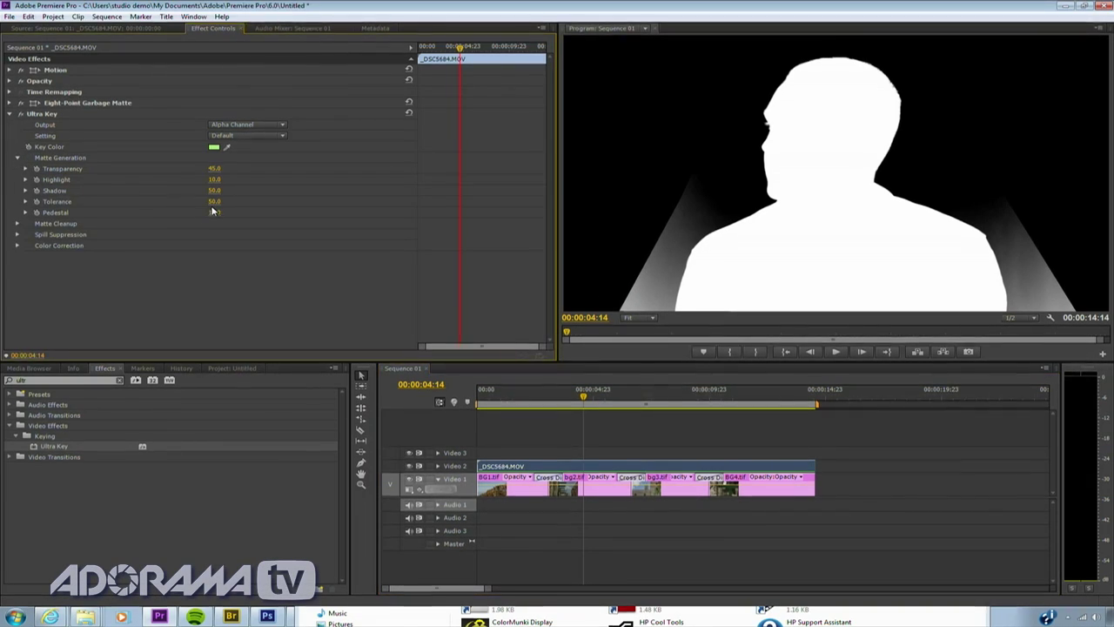
{"action": "left_click", "coordinate": [18, 224]}
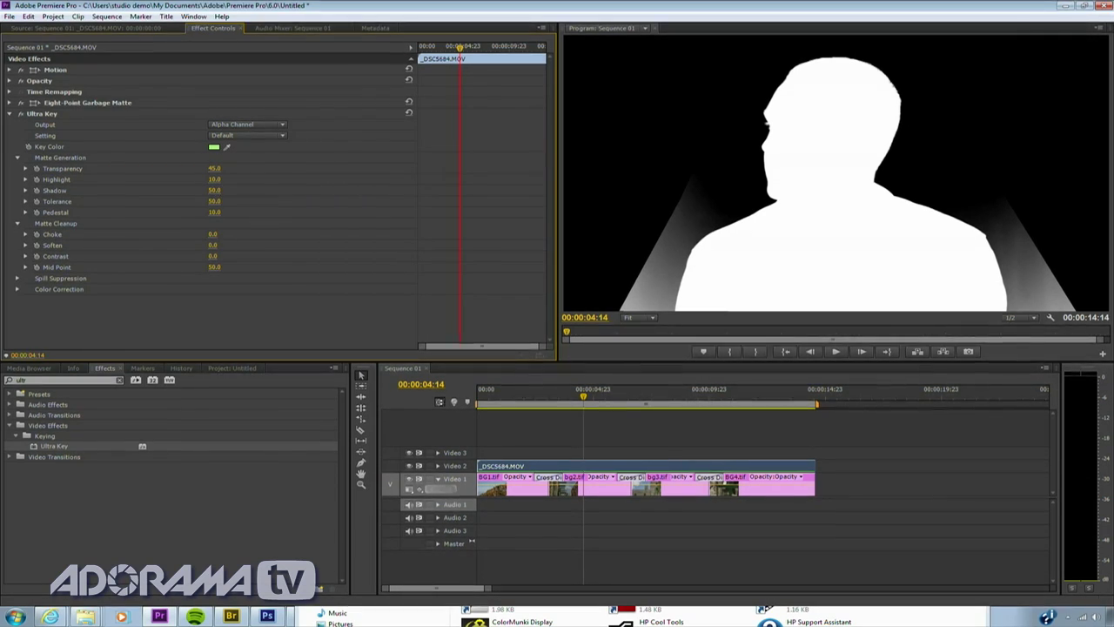
{"action": "left_click_drag", "start_coordinate": [214, 190], "coordinate": [188, 190]}
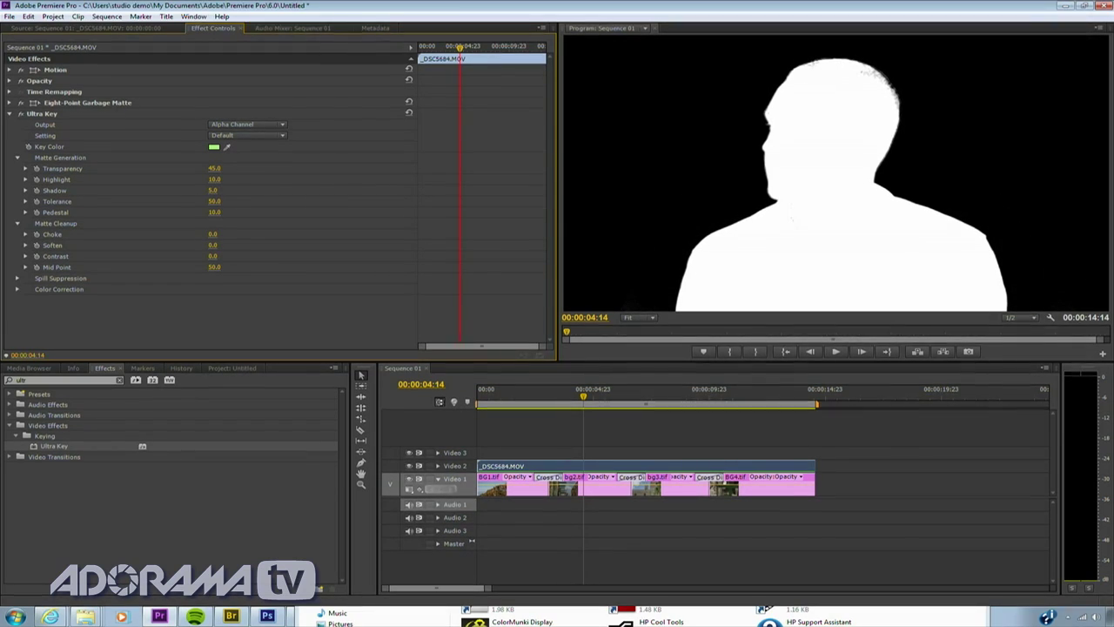
{"action": "mouse_move", "coordinate": [214, 190]}
{"action": "left_mouse_down"}
{"action": "mouse_move", "coordinate": [257, 189]}
{"action": "mouse_move", "coordinate": [205, 190]}
{"action": "left_mouse_up"}
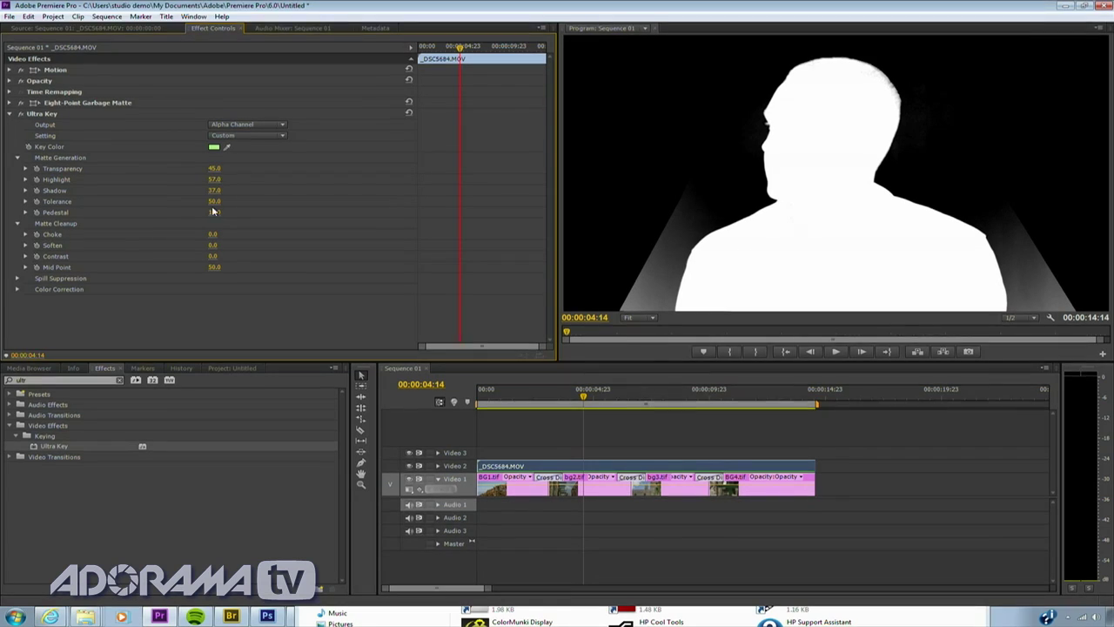
{"action": "mouse_move", "coordinate": [214, 211]}
{"action": "left_mouse_down"}
{"action": "mouse_move", "coordinate": [248, 211]}
{"action": "mouse_move", "coordinate": [235, 212]}
{"action": "left_mouse_up"}
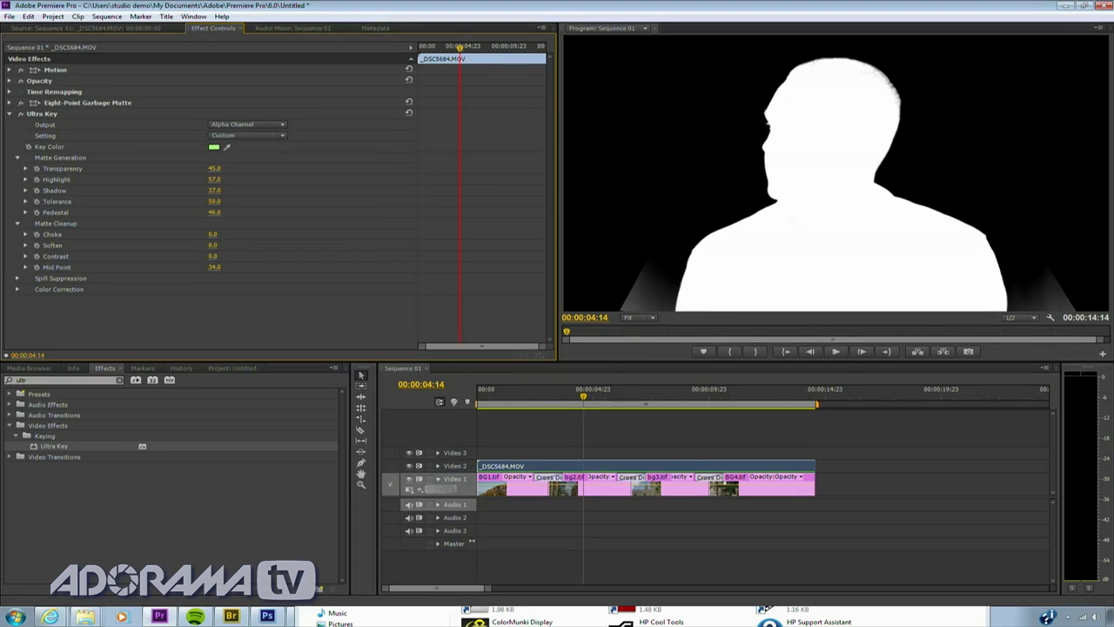
Set Ultra Key's Matte Cleanup to Mid Point 50, Contrast 59 and Choke 14.
{"action": "left_click_drag", "start_coordinate": [213, 266], "coordinate": [250, 266]}
{"action": "left_click_drag", "start_coordinate": [223, 268], "coordinate": [269, 256]}
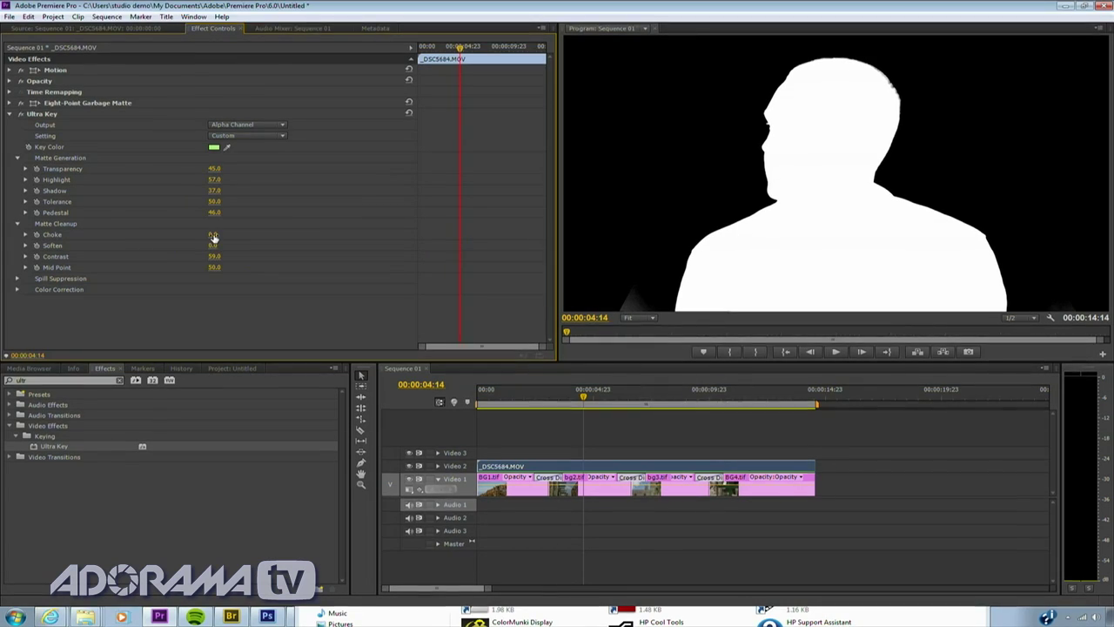
{"action": "left_click_drag", "start_coordinate": [213, 234], "coordinate": [207, 234]}
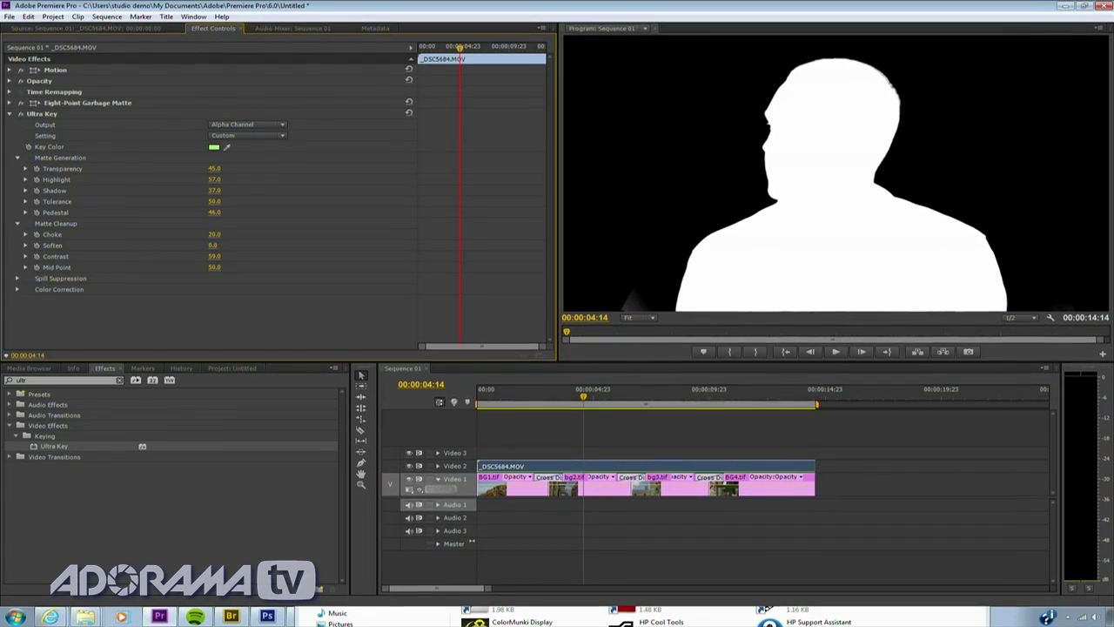
{"action": "left_click", "coordinate": [214, 245]}
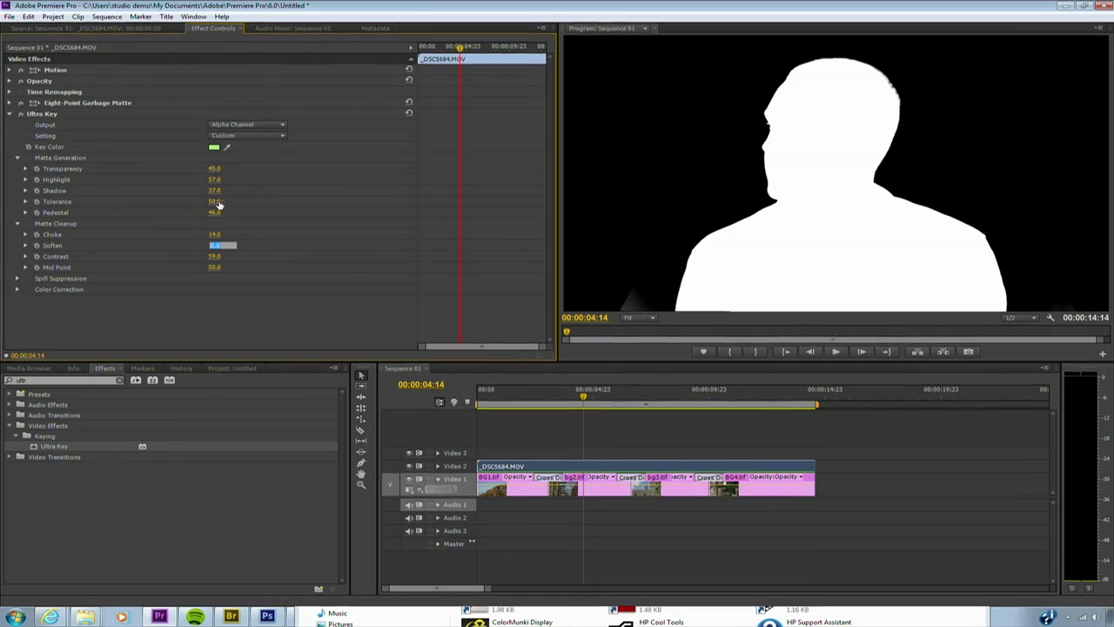
Set Ultra Key's Matte Generation Shadow to 12 and check the alpha matte at 00:00:03:07.
{"action": "mouse_move", "coordinate": [214, 190]}
{"action": "left_mouse_down"}
{"action": "mouse_move", "coordinate": [198, 191]}
{"action": "mouse_move", "coordinate": [223, 191]}
{"action": "left_mouse_up"}
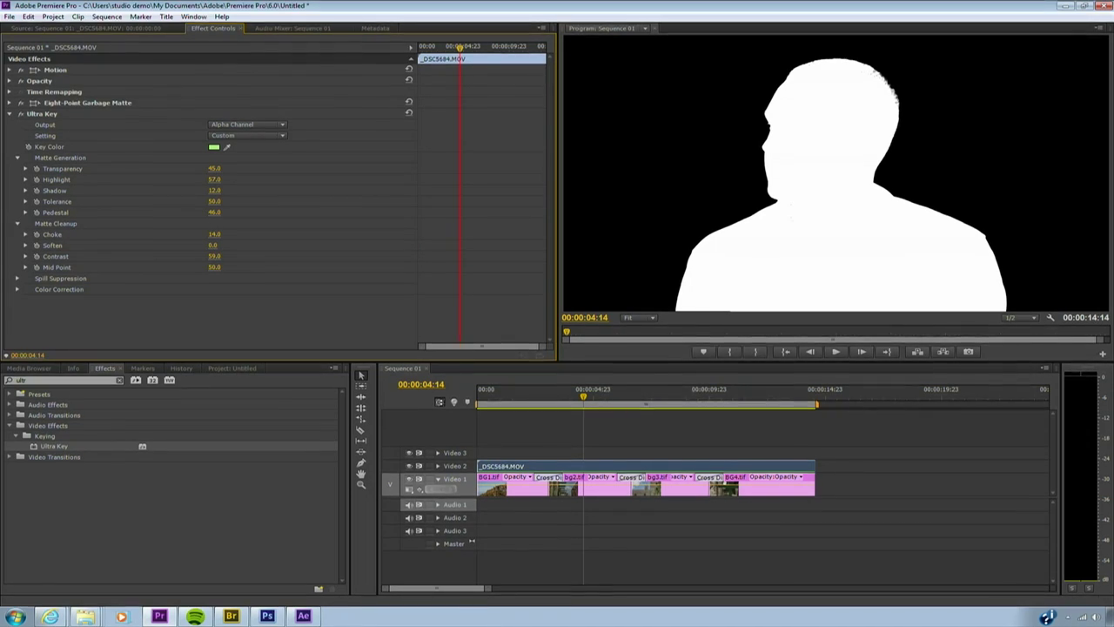
{"action": "left_click", "coordinate": [214, 245]}
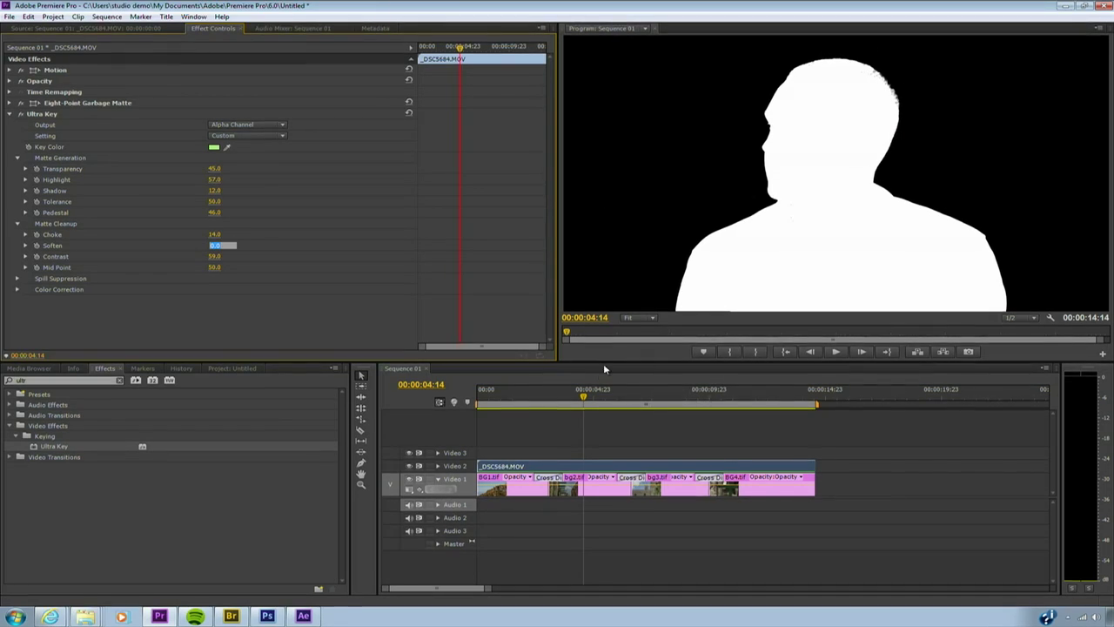
{"action": "mouse_move", "coordinate": [574, 391]}
{"action": "left_mouse_down"}
{"action": "mouse_move", "coordinate": [479, 392]}
{"action": "mouse_move", "coordinate": [576, 394]}
{"action": "mouse_move", "coordinate": [552, 394]}
{"action": "left_mouse_up"}
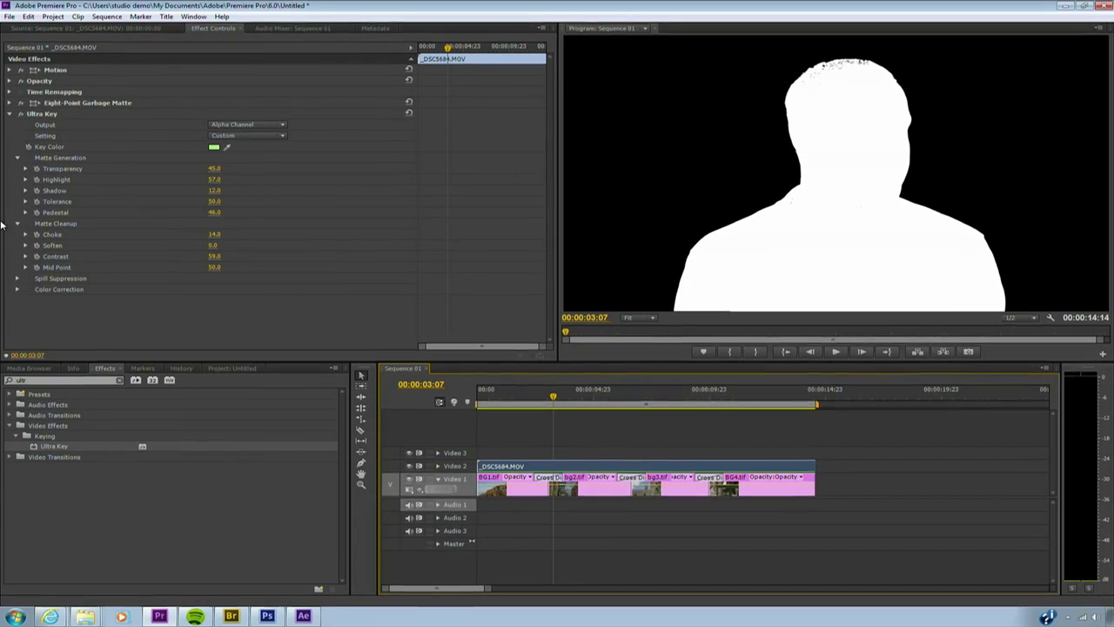
Set Ultra Key's Spill Suppression to Desaturate 47, Spill 73 and Luma 15, and the Matte Cleanup Mid Point to 15.
{"action": "left_click", "coordinate": [17, 277]}
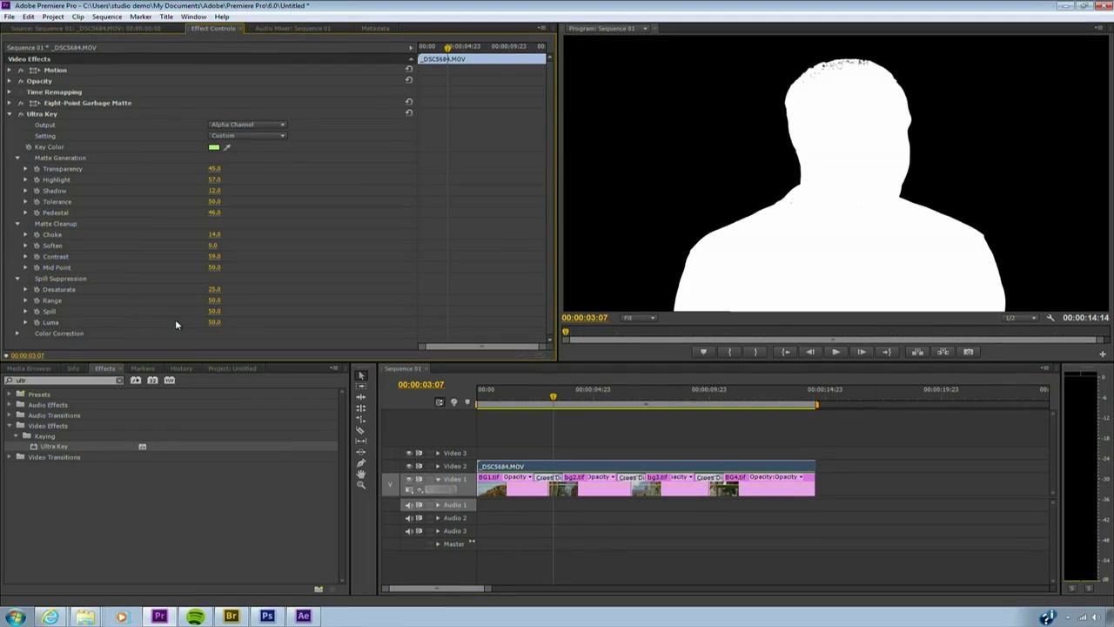
{"action": "mouse_move", "coordinate": [217, 312]}
{"action": "left_mouse_down"}
{"action": "mouse_move", "coordinate": [260, 313]}
{"action": "mouse_move", "coordinate": [202, 322]}
{"action": "left_mouse_up"}
{"action": "left_click_drag", "start_coordinate": [214, 268], "coordinate": [191, 267]}
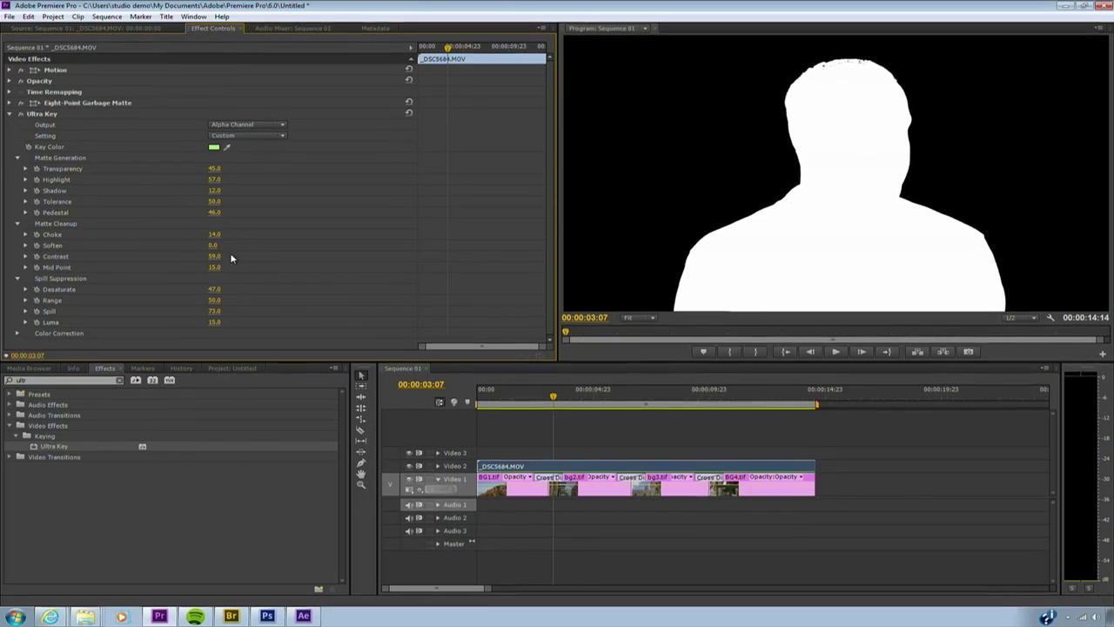
Check the matte at 00:00:01:19, then switch Ultra Key's output to Composite and scrub the keyed clip to 00:00:12:16.
{"action": "left_click", "coordinate": [518, 397]}
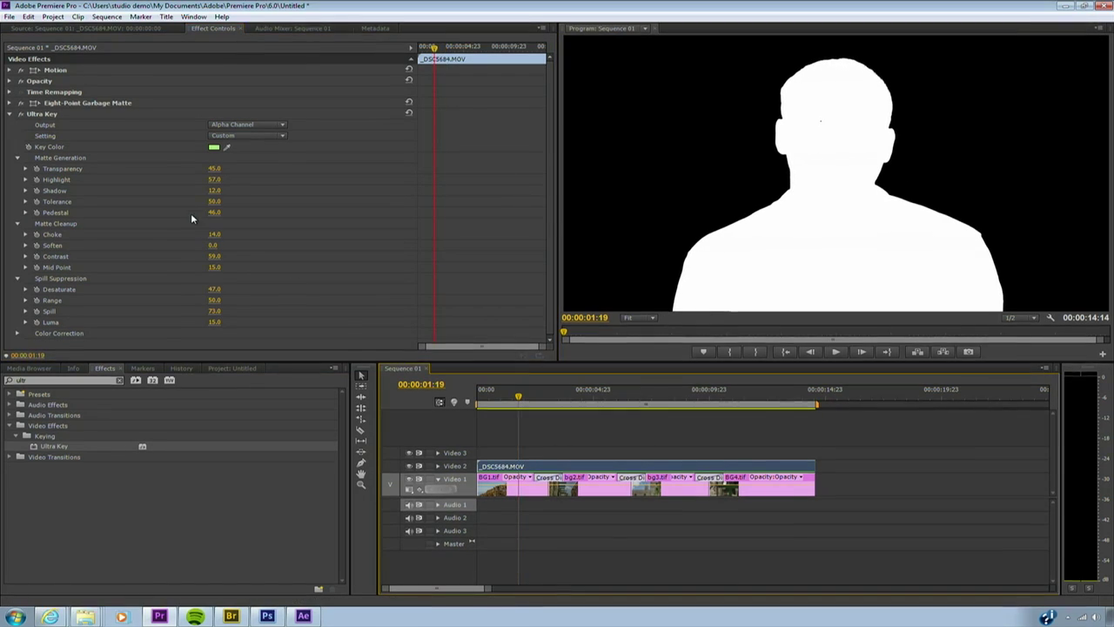
{"action": "left_click", "coordinate": [244, 125]}
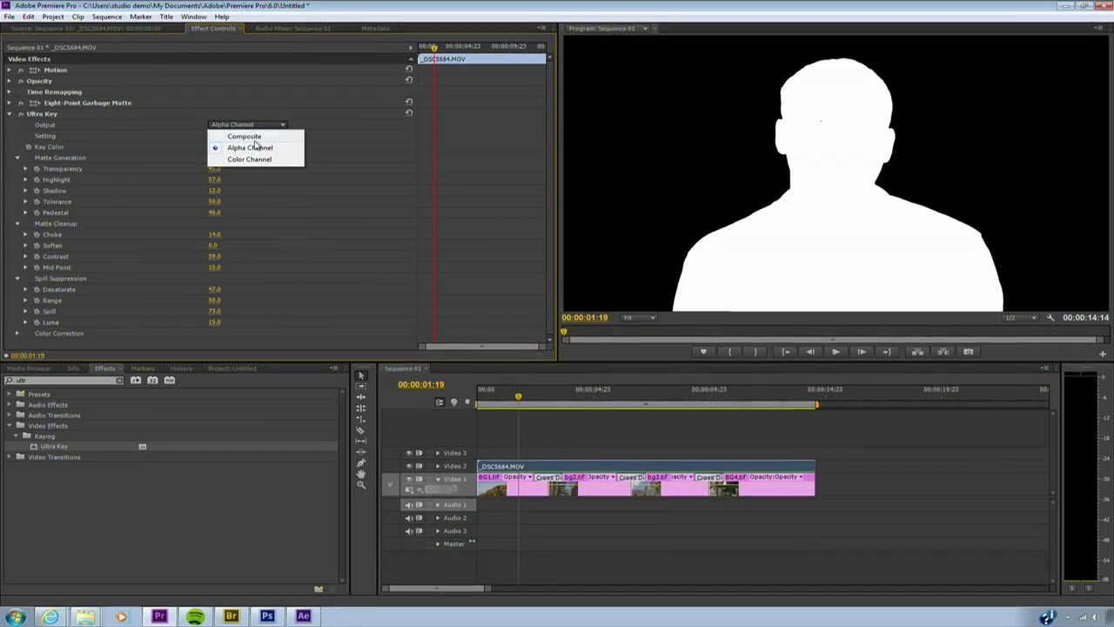
{"action": "left_click", "coordinate": [252, 137]}
{"action": "left_click_drag", "start_coordinate": [510, 397], "coordinate": [771, 428]}
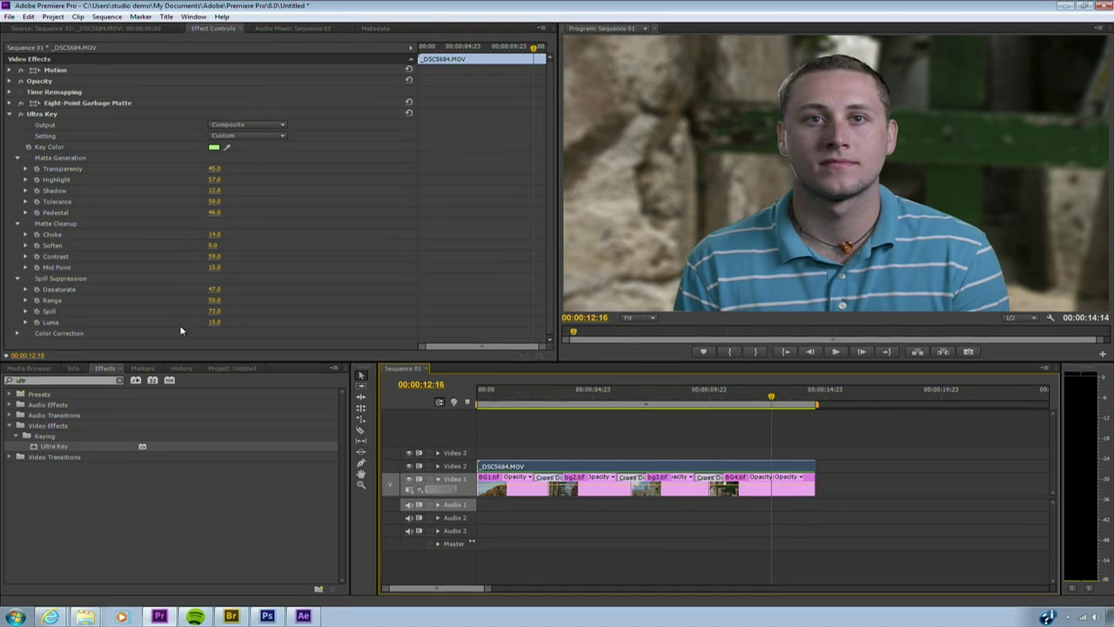
Set Ultra Key's Color Correction to Saturation 140, Hue 13 and Luminance 113.
{"action": "left_click", "coordinate": [16, 334]}
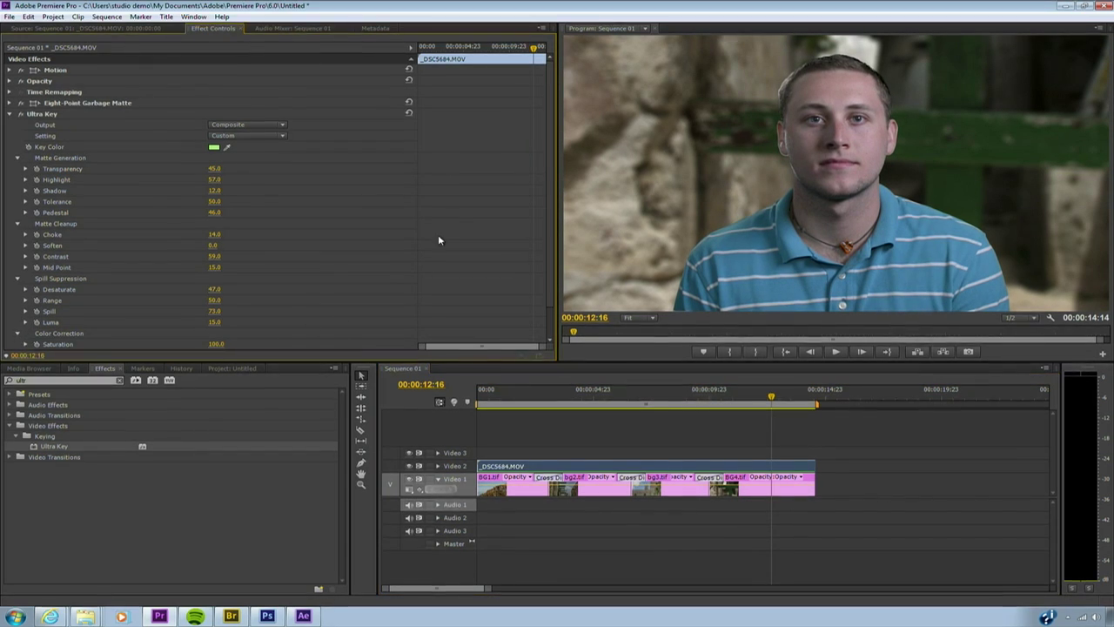
{"action": "scroll", "coordinate": [548, 154], "scroll_direction": "down", "scroll_amount": 3}
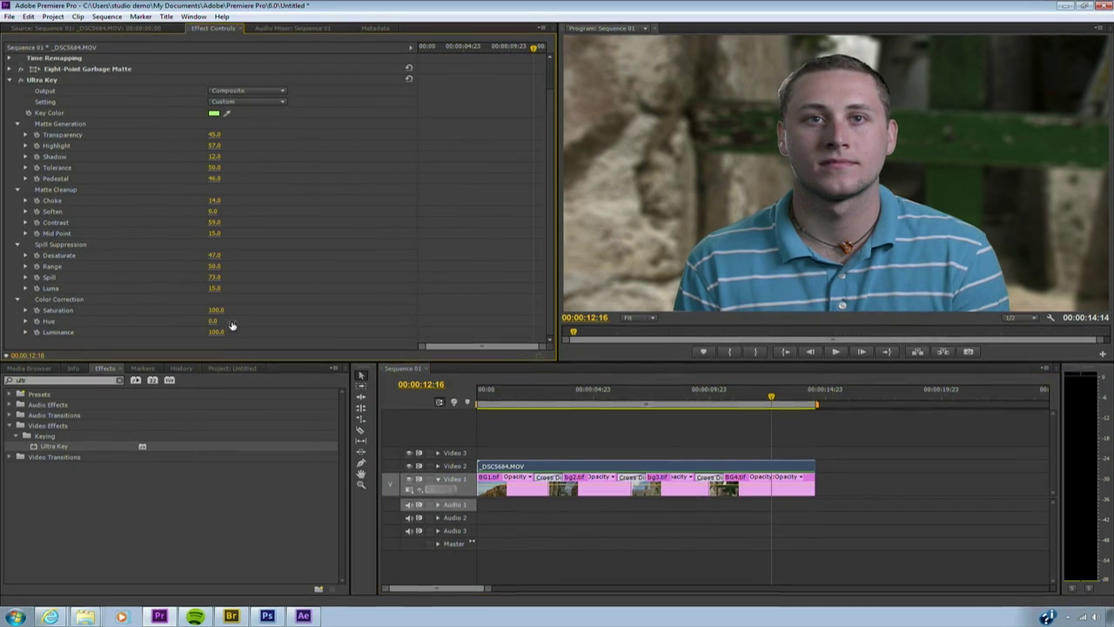
{"action": "mouse_move", "coordinate": [218, 315]}
{"action": "left_mouse_down"}
{"action": "mouse_move", "coordinate": [253, 315]}
{"action": "mouse_move", "coordinate": [223, 320]}
{"action": "left_mouse_up"}
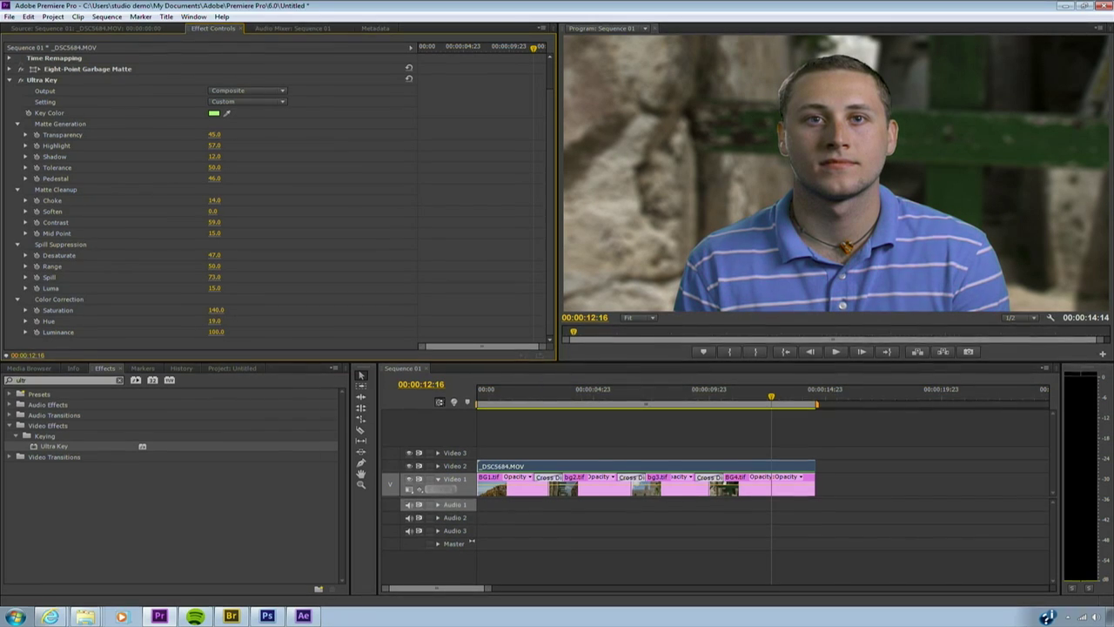
{"action": "left_click_drag", "start_coordinate": [224, 337], "coordinate": [239, 337]}
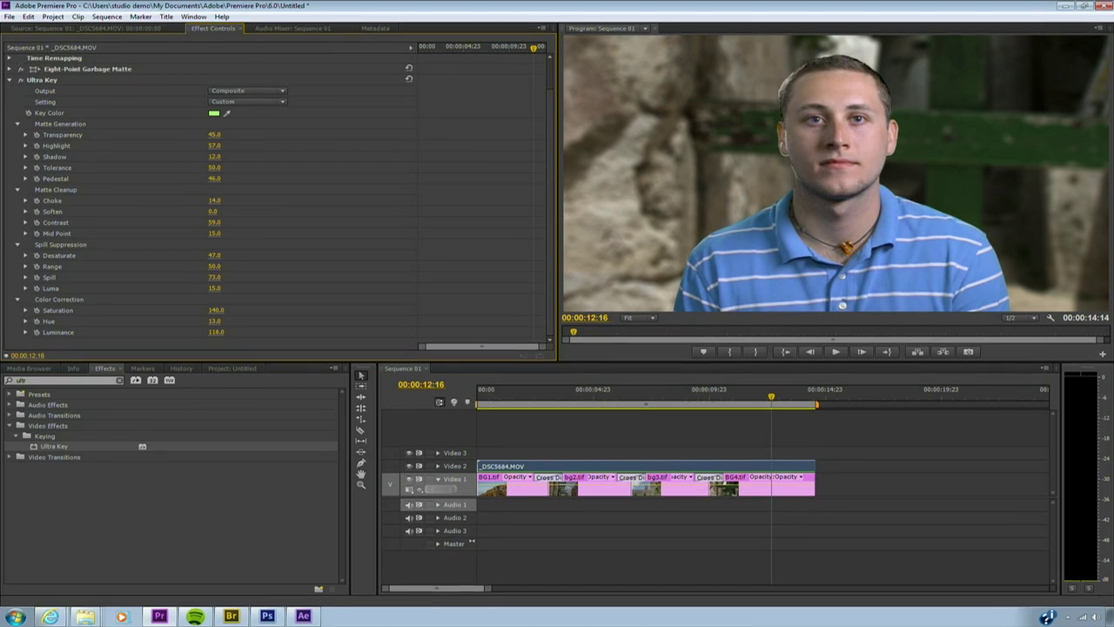
Preview the keyed sequence over its backgrounds and set the program playback resolution to Full.
{"action": "left_click_drag", "start_coordinate": [548, 397], "coordinate": [530, 406]}
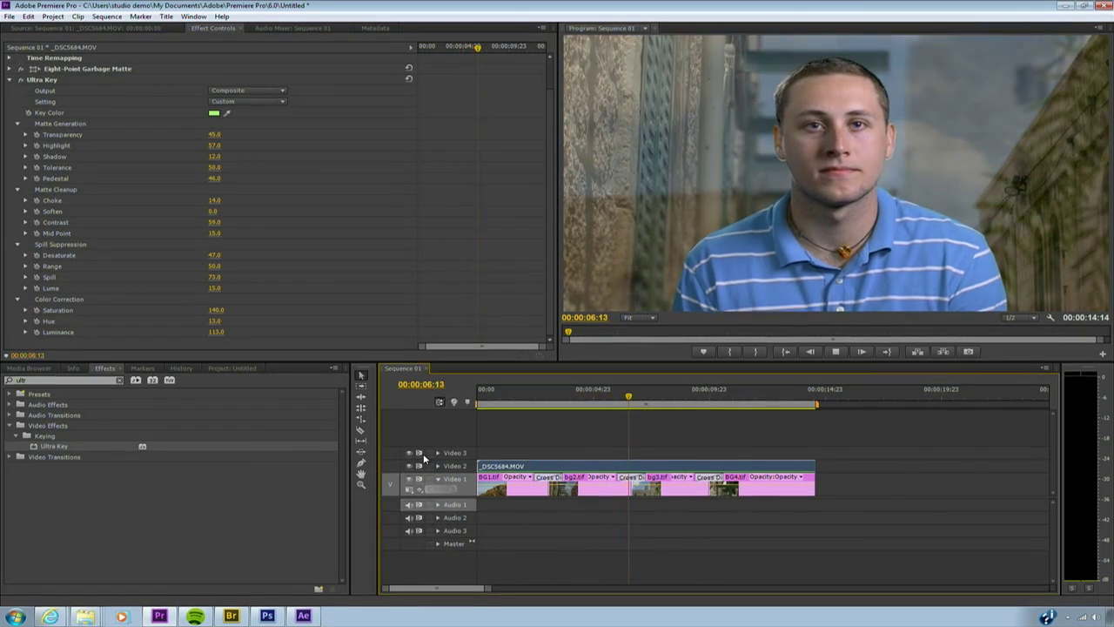
{"action": "key", "text": "space"}
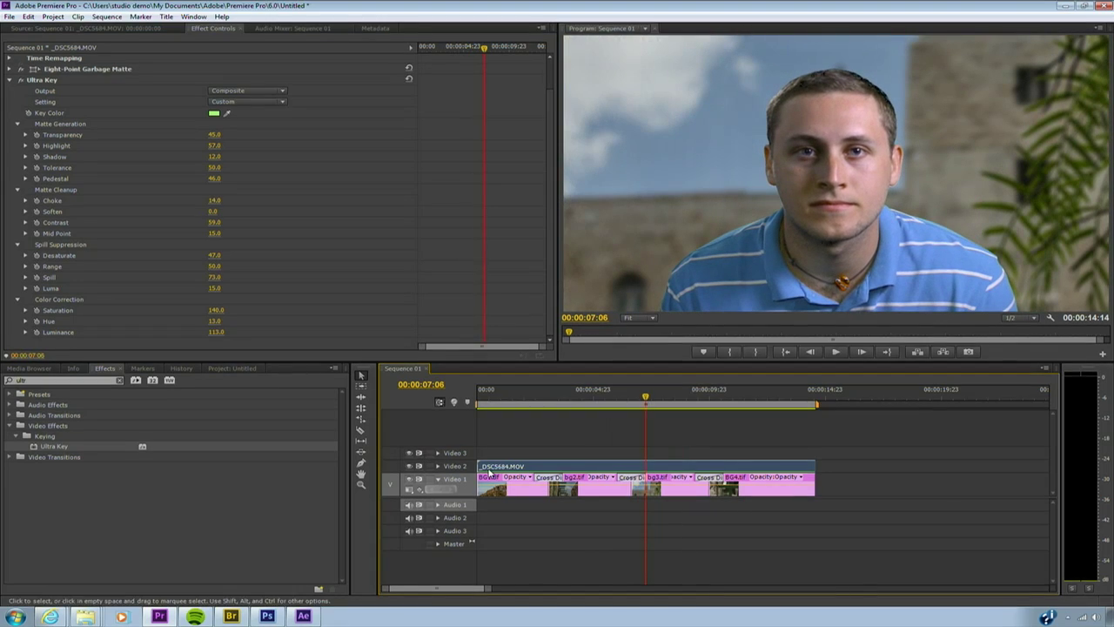
{"action": "left_click", "coordinate": [1011, 319]}
{"action": "left_click", "coordinate": [1022, 328]}
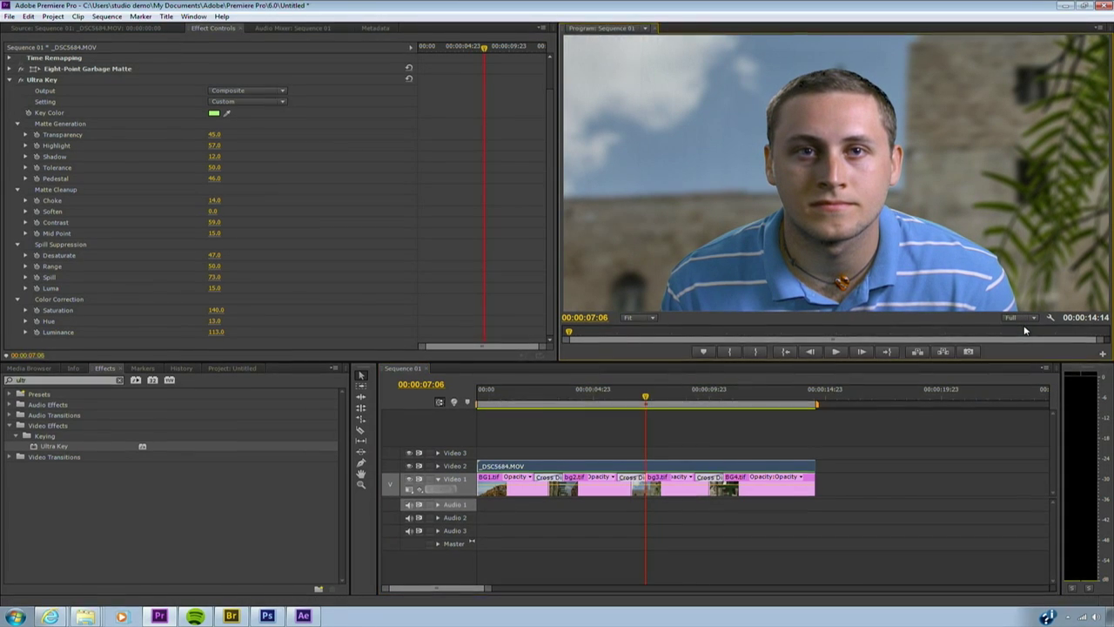
{"action": "key", "text": "space"}
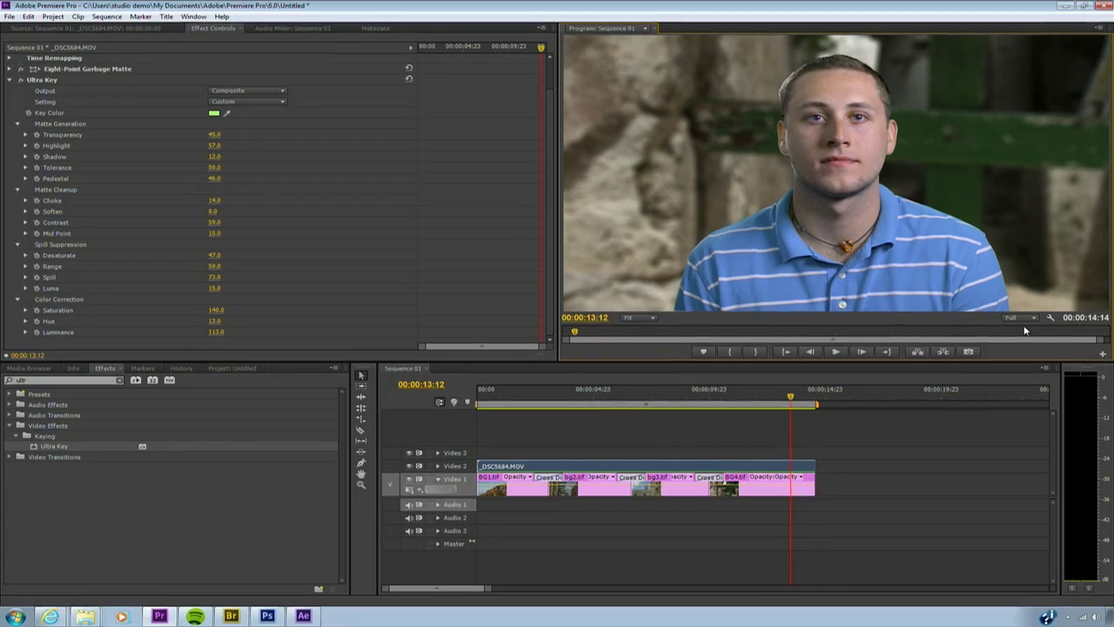
Select _DSC5684.MOV and all the background clips in the sequence and replace them with an After Effects composition.
{"action": "left_click", "coordinate": [913, 509]}
{"action": "left_click_drag", "start_coordinate": [819, 424], "coordinate": [511, 470]}
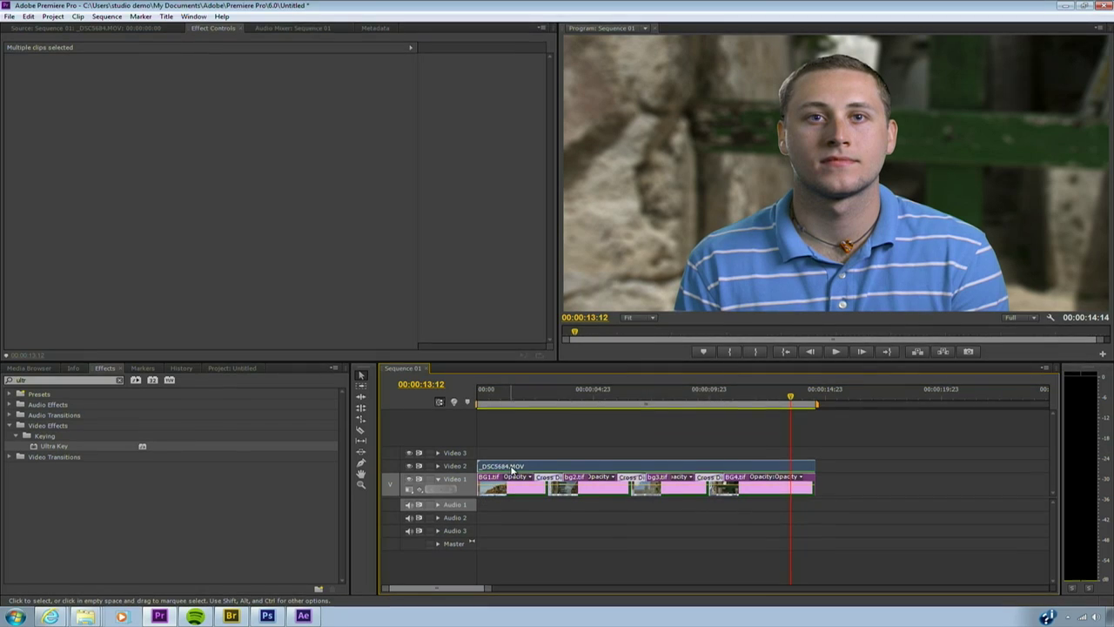
{"action": "right_click", "coordinate": [512, 470]}
{"action": "left_click", "coordinate": [557, 447]}
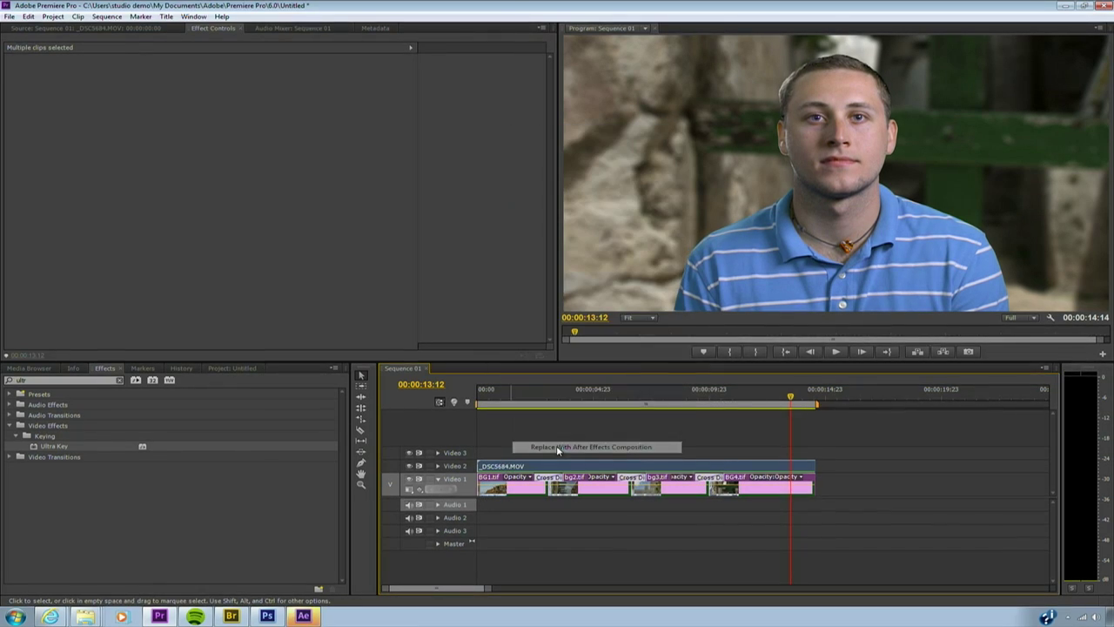
Switch to After Effects and save the new project in Documents as Keying.
{"action": "left_click", "coordinate": [303, 615]}
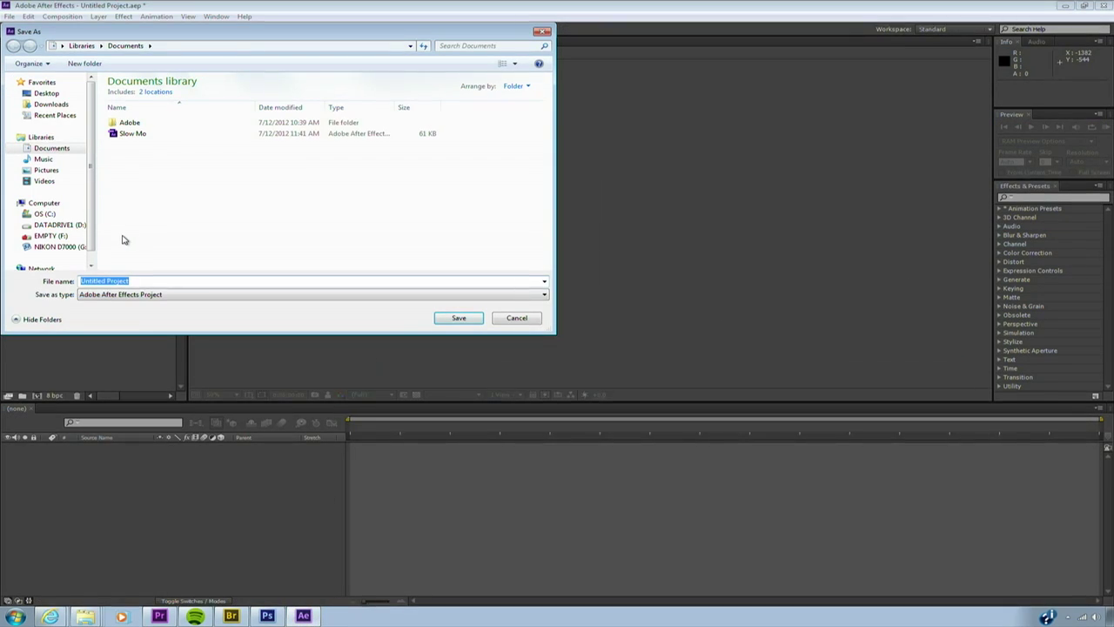
{"action": "type", "text": "Keying"}
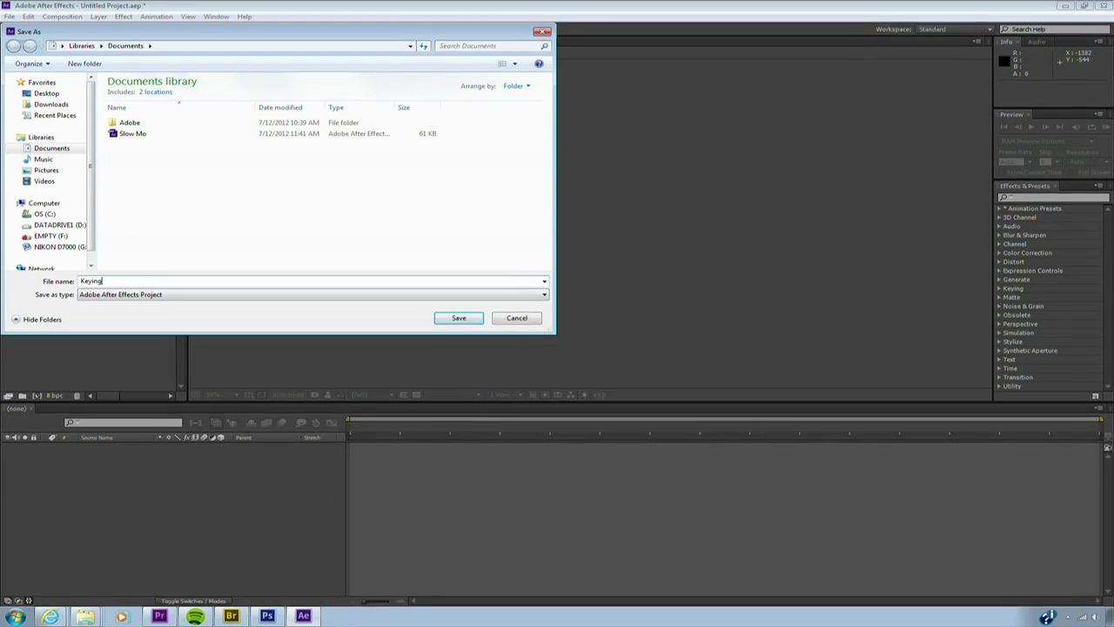
{"action": "key", "text": "Return"}
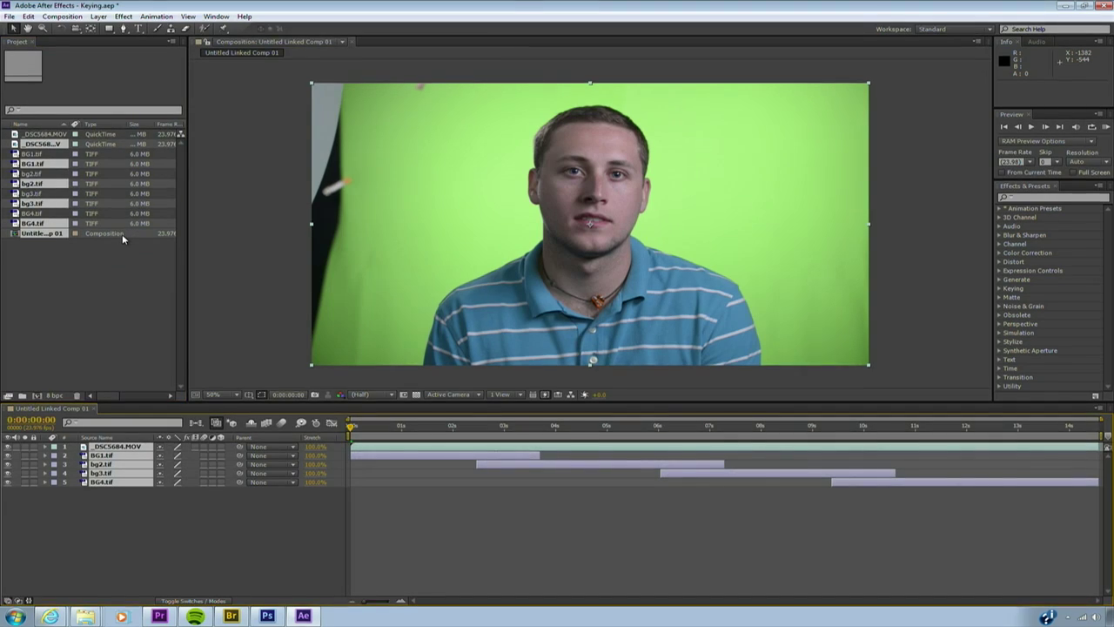
Select the linked composition and scrub through its timeline to 0:00:11:15 to review the transferred layers.
{"action": "left_click", "coordinate": [87, 256]}
{"action": "left_click", "coordinate": [17, 234]}
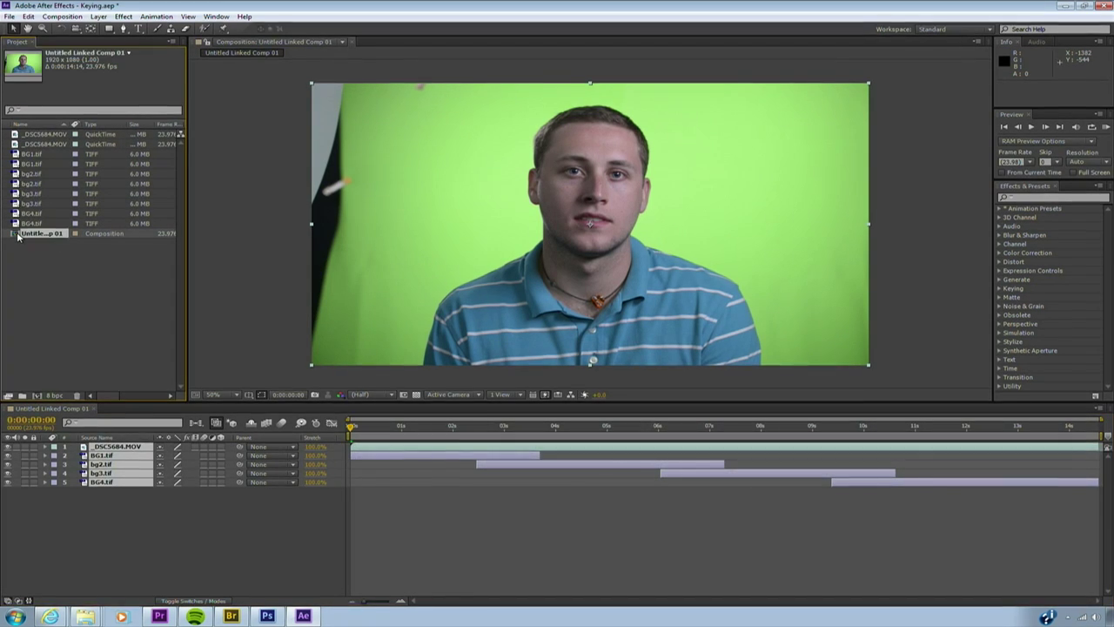
{"action": "left_click_drag", "start_coordinate": [371, 432], "coordinate": [947, 466]}
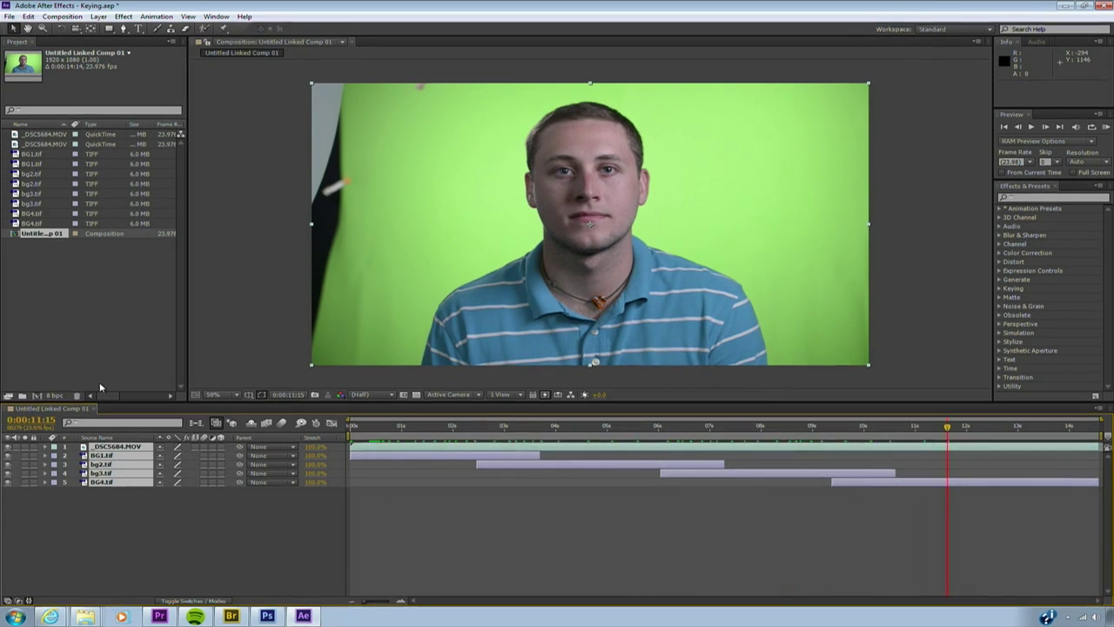
{"action": "left_click", "coordinate": [65, 275]}
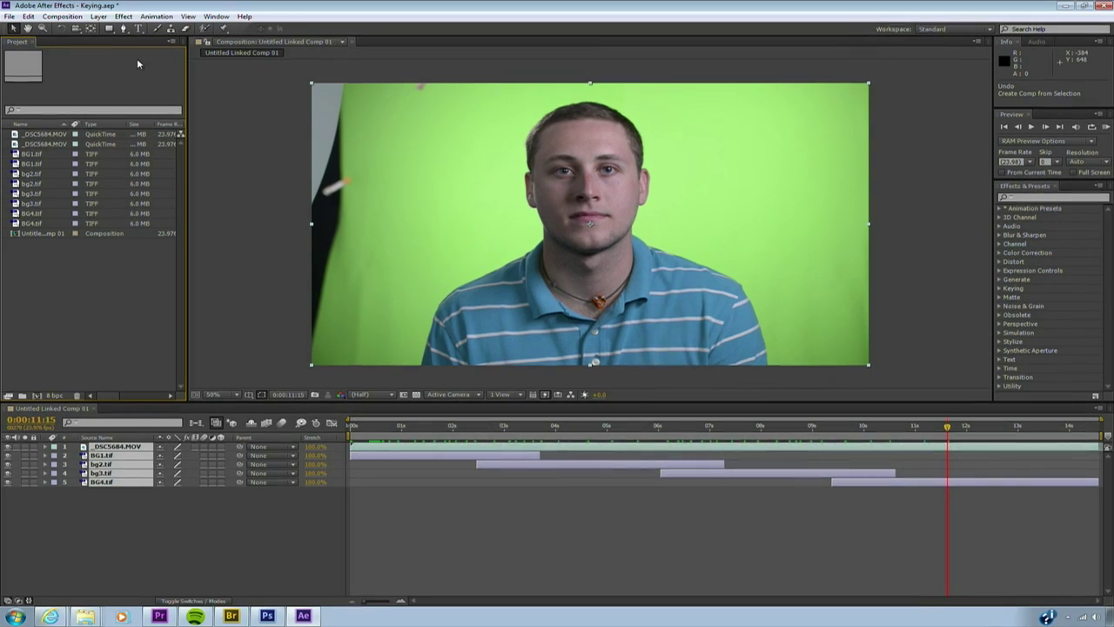
Remove the unused footage from the project.
{"action": "left_click", "coordinate": [8, 16]}
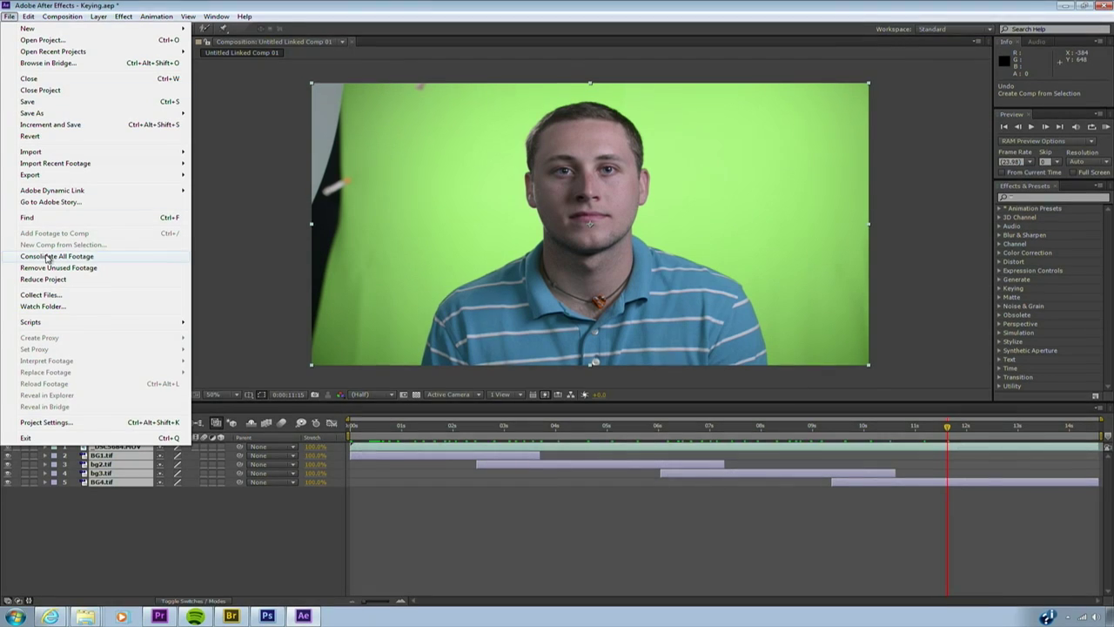
{"action": "left_click", "coordinate": [51, 268]}
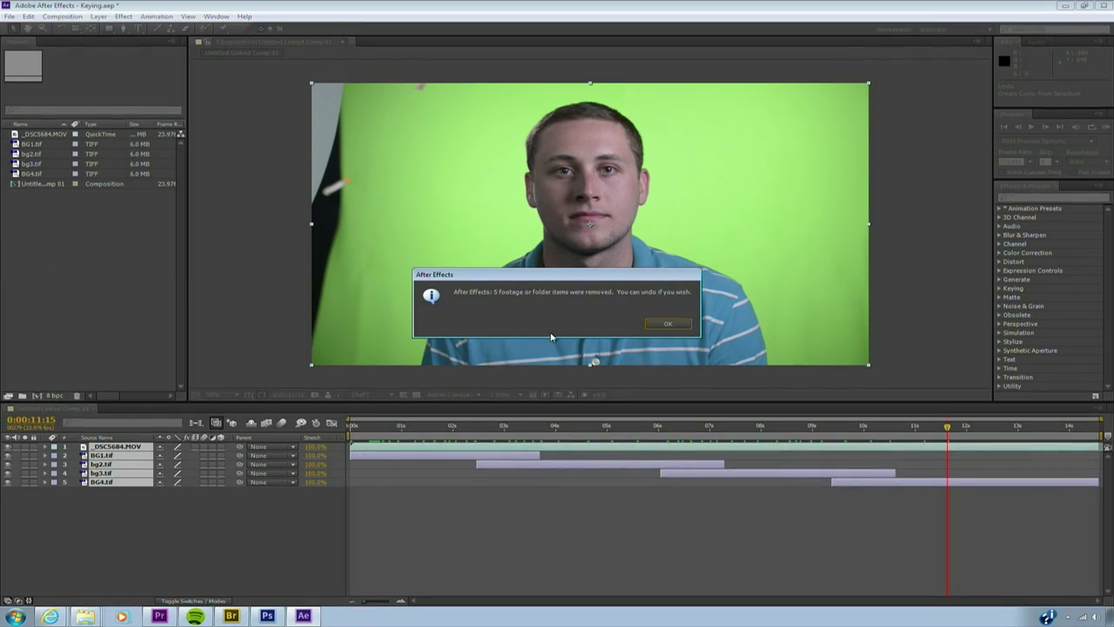
{"action": "left_click", "coordinate": [667, 324]}
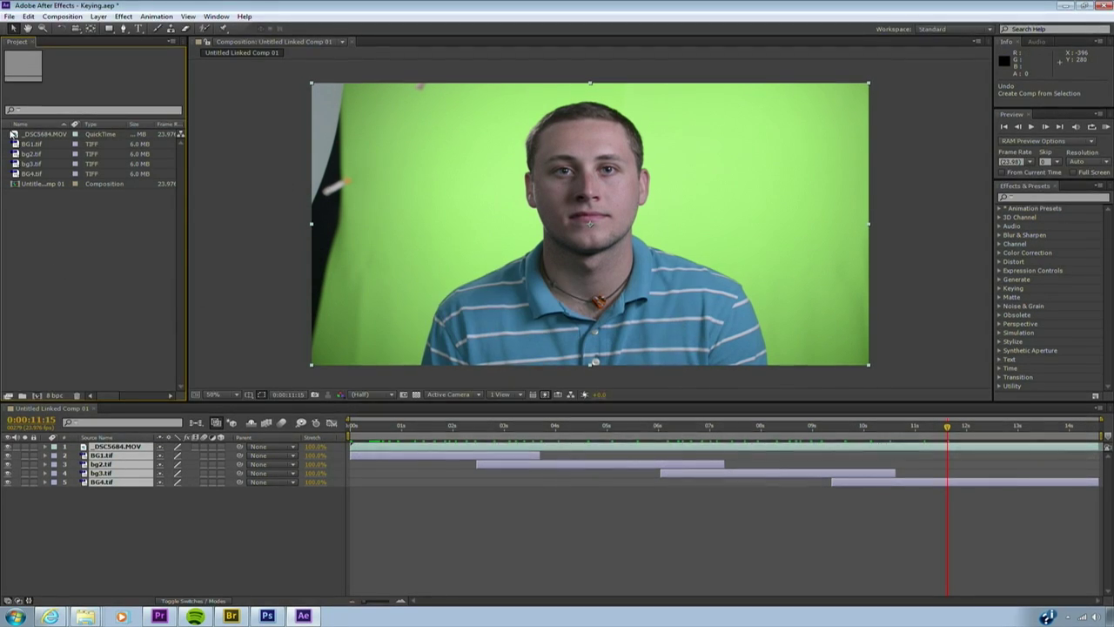
Create a composition from _DSC5684.MOV with the four background images beneath it, keeping only BG4.tif visible among the backgrounds.
{"action": "left_click_drag", "start_coordinate": [14, 135], "coordinate": [37, 397]}
{"action": "left_click", "coordinate": [19, 154]}
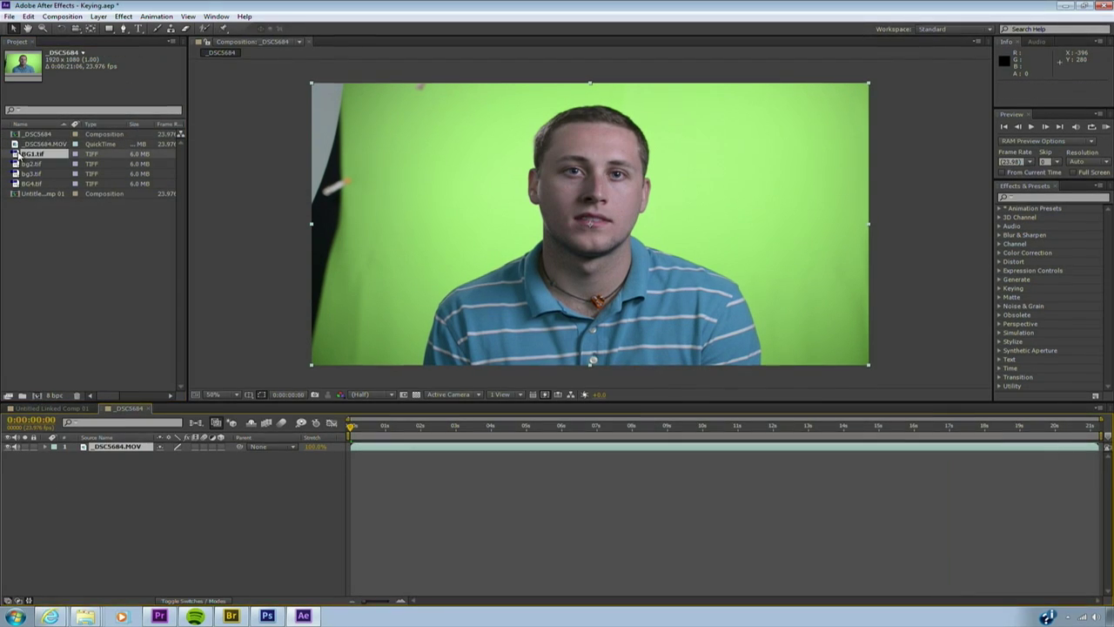
{"action": "left_click", "coordinate": [13, 184], "text": "shift"}
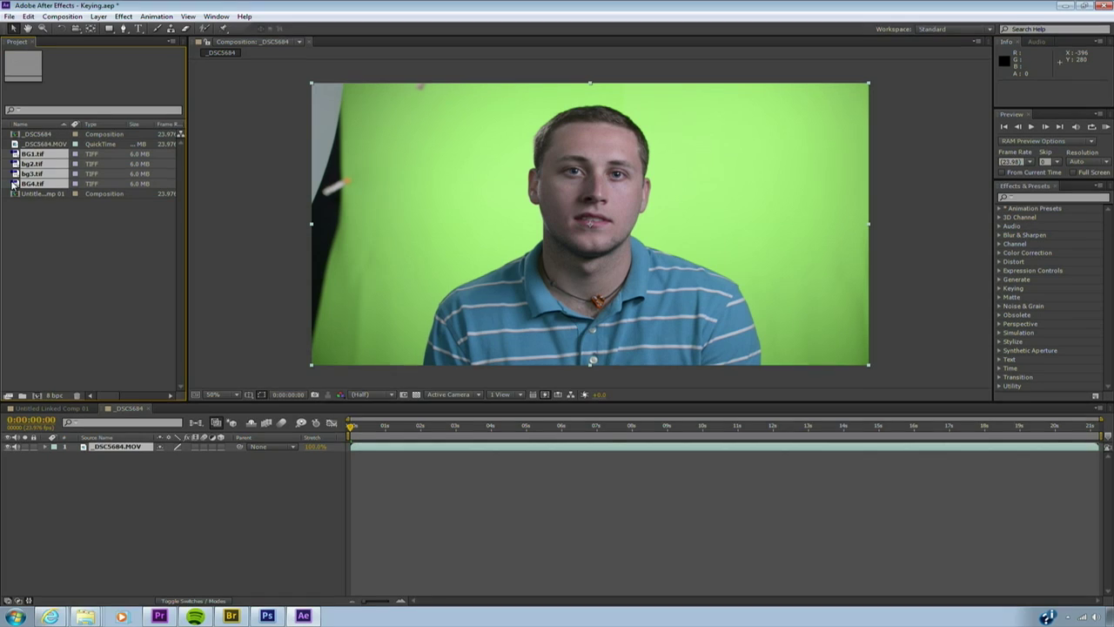
{"action": "left_click_drag", "start_coordinate": [271, 544], "coordinate": [268, 551]}
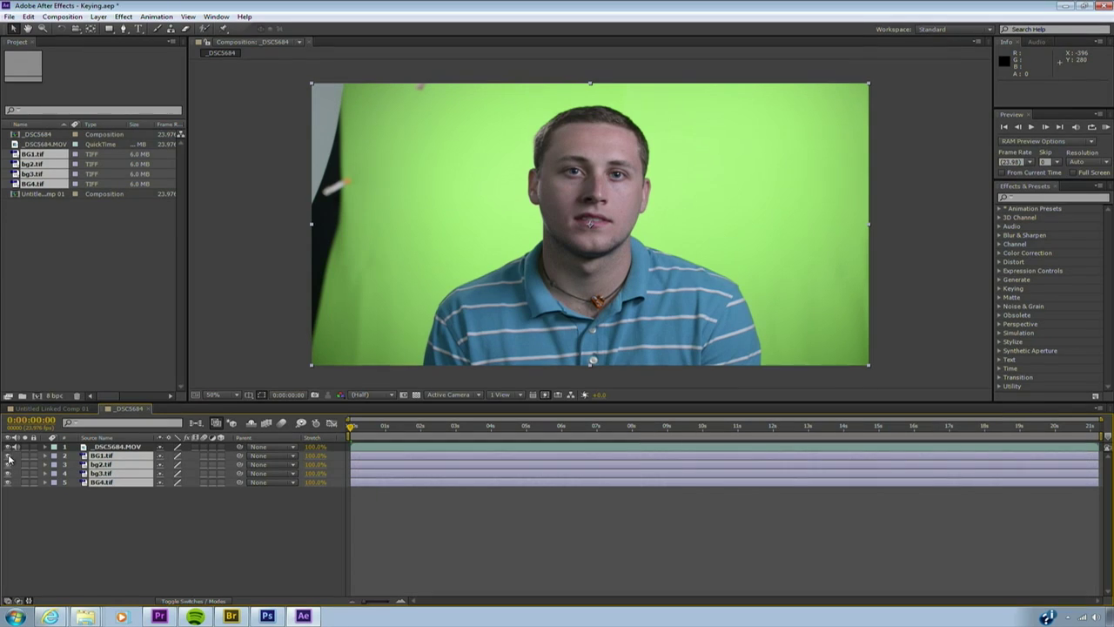
{"action": "left_click", "coordinate": [13, 485]}
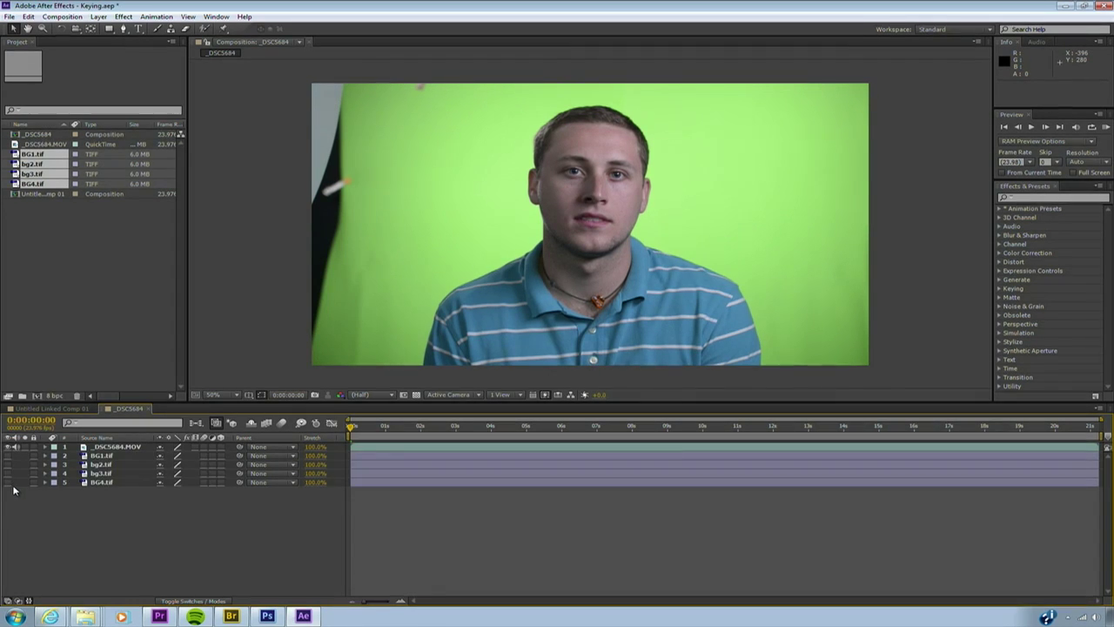
Find the keying effects with "key" and apply the Keying - green blur preset to the _DSC5684.MOV layer.
{"action": "left_click", "coordinate": [126, 447]}
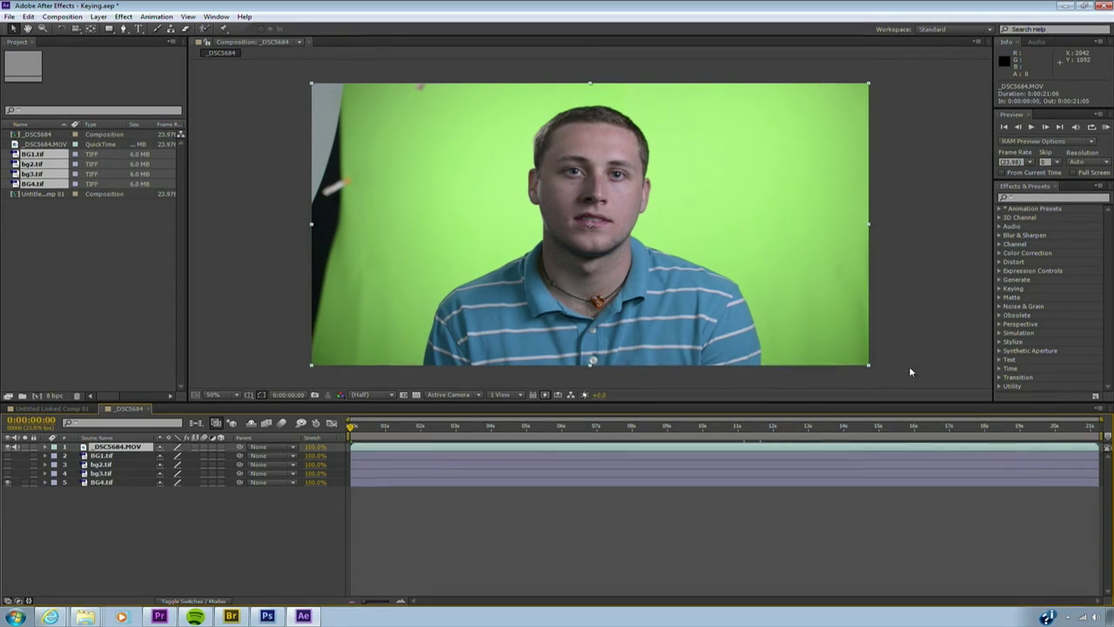
{"action": "left_click", "coordinate": [1049, 198]}
{"action": "type", "text": "key"}
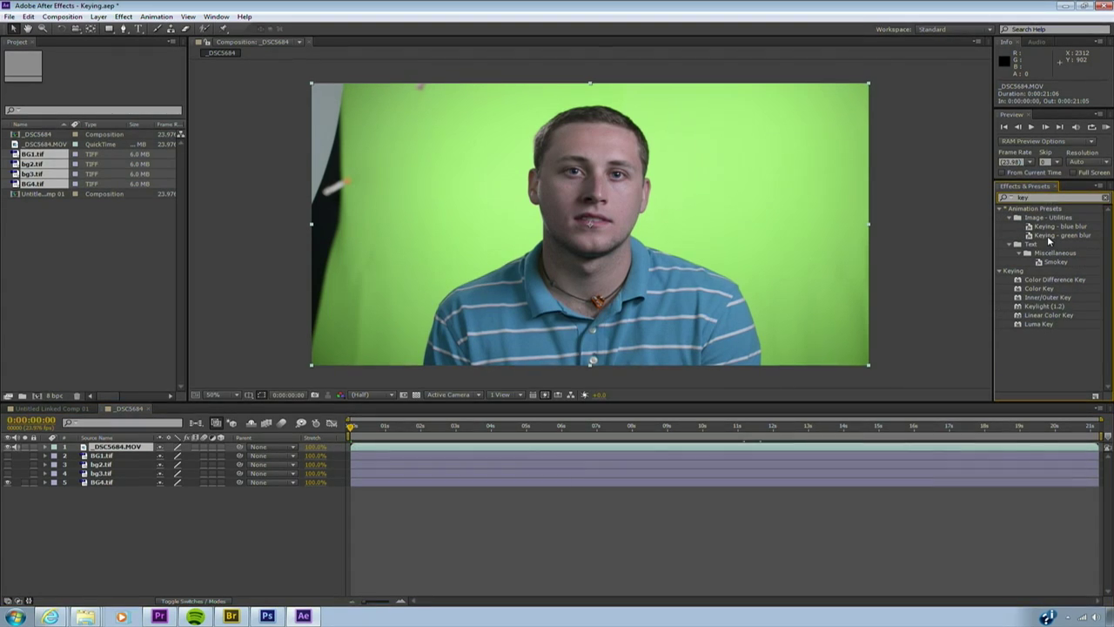
{"action": "left_click_drag", "start_coordinate": [1031, 236], "coordinate": [810, 171]}
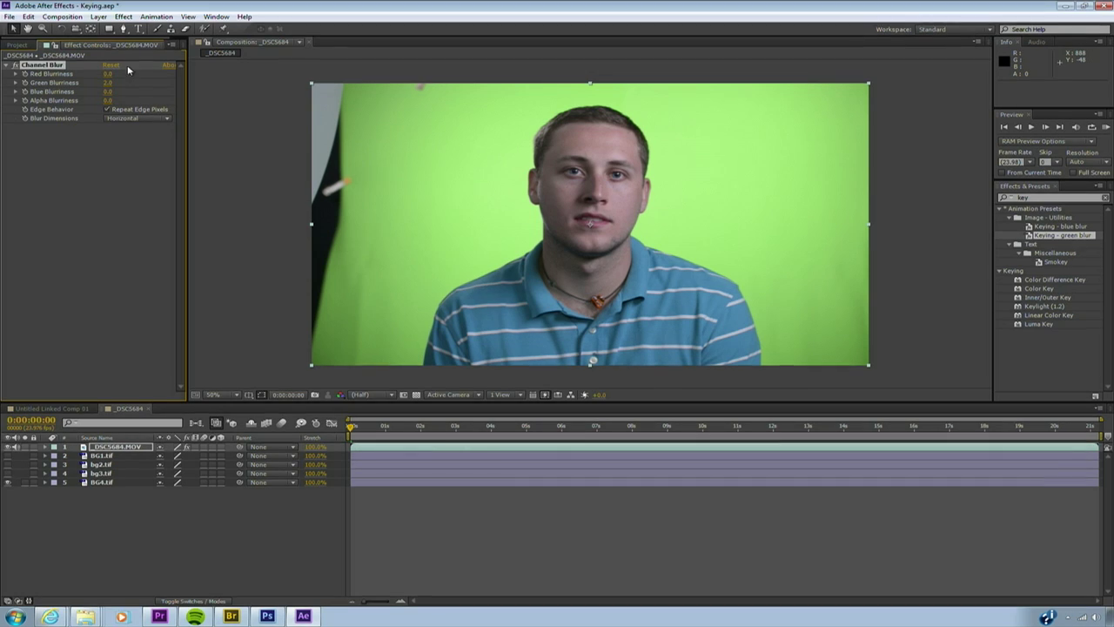
Draw a closed RotoBezier mask loosely around the man on the _DSC5684.MOV layer and scrub to 0:00:14:00 to check it.
{"action": "left_click", "coordinate": [127, 29]}
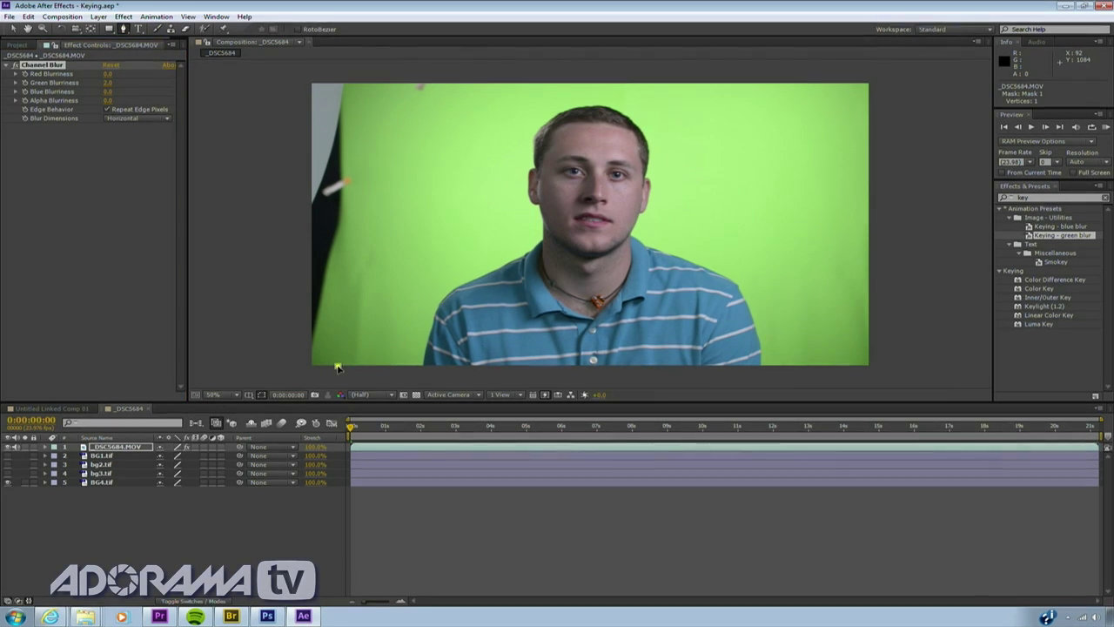
{"action": "left_click", "coordinate": [306, 29]}
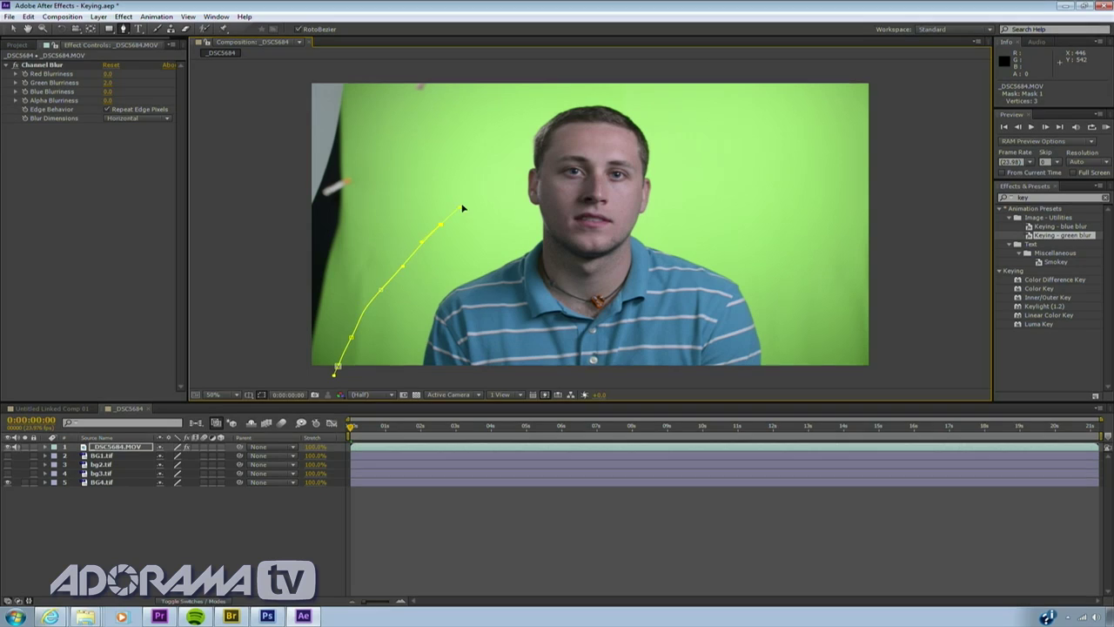
{"action": "left_click", "coordinate": [558, 70]}
{"action": "left_click", "coordinate": [728, 94]}
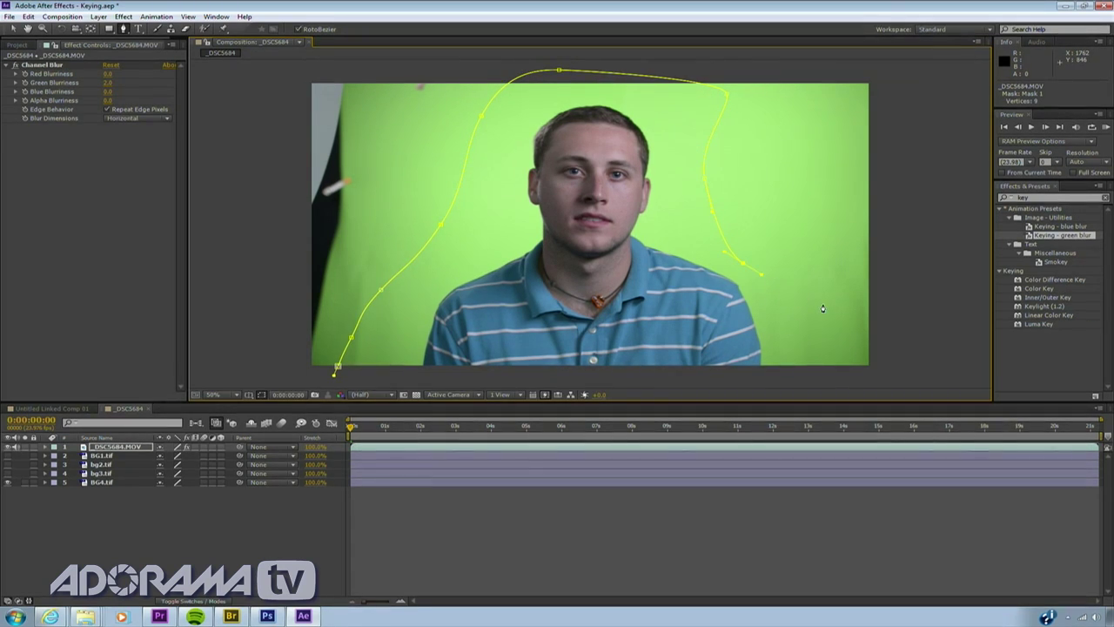
{"action": "left_click", "coordinate": [336, 371]}
{"action": "left_click_drag", "start_coordinate": [461, 438], "coordinate": [837, 450]}
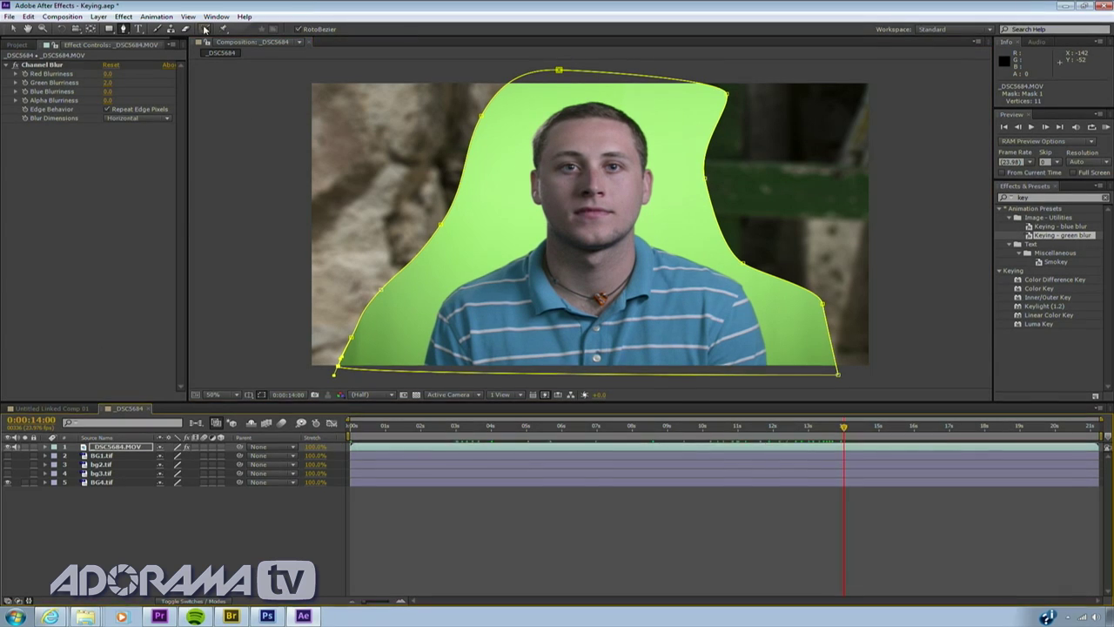
Apply Keylight (1.2) to the _DSC5684.MOV layer and sample the green backdrop beside the man as the Screen Colour.
{"action": "left_click", "coordinate": [123, 16]}
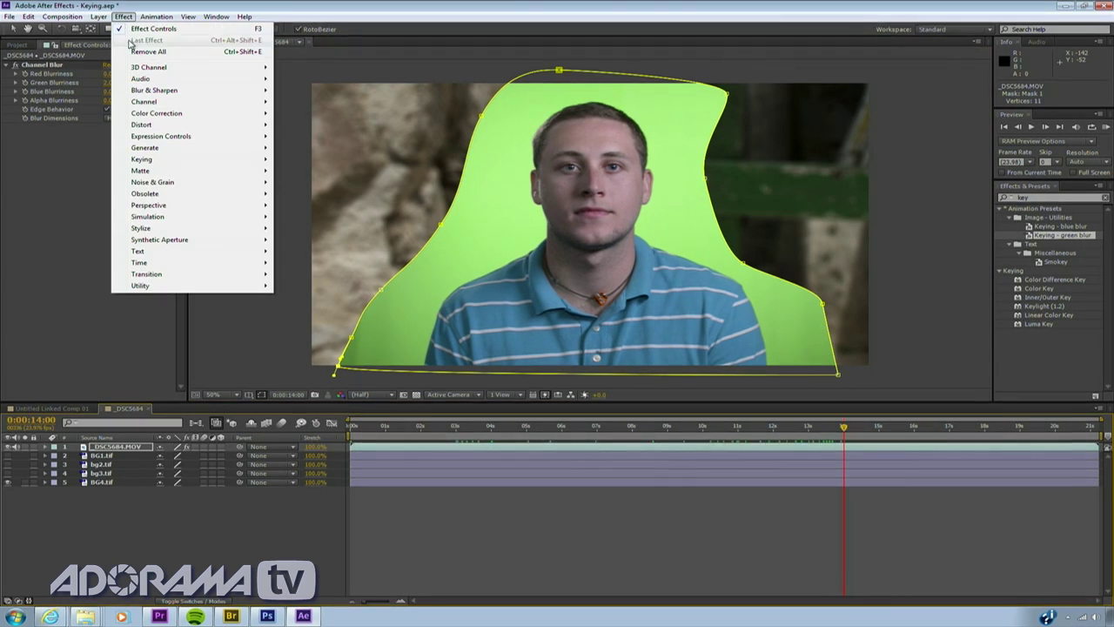
{"action": "mouse_move", "coordinate": [178, 157]}
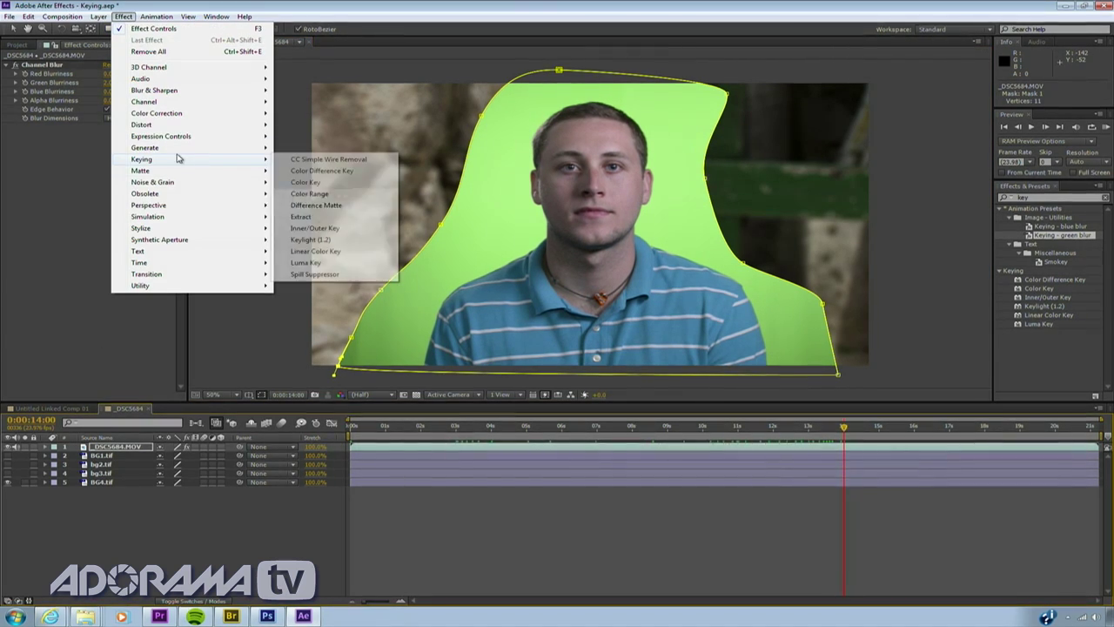
{"action": "left_click", "coordinate": [336, 240]}
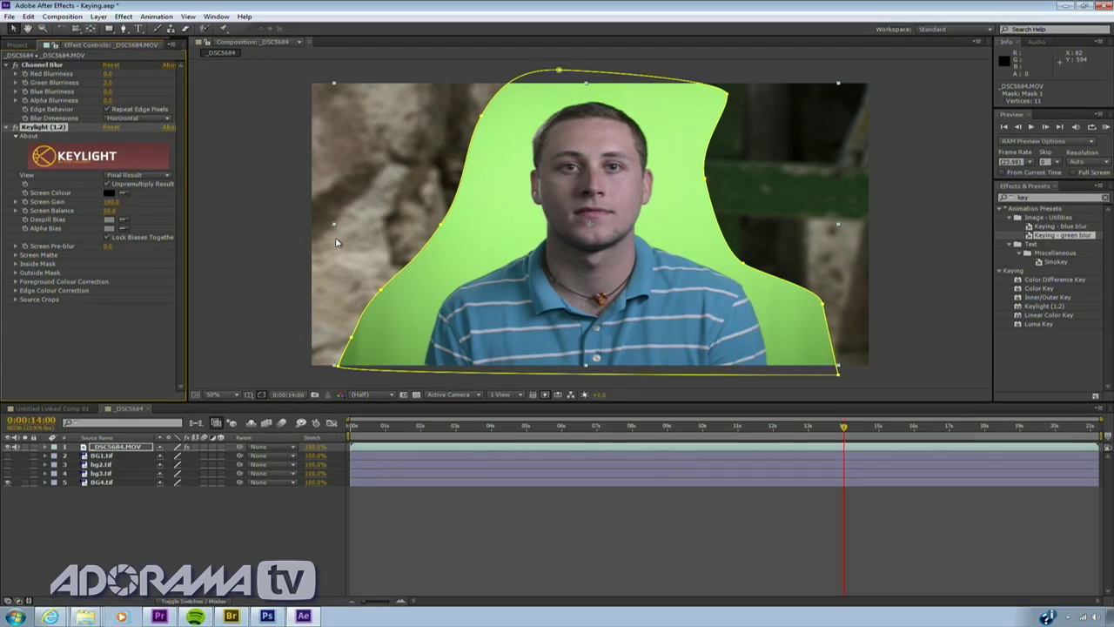
{"action": "left_click", "coordinate": [123, 192]}
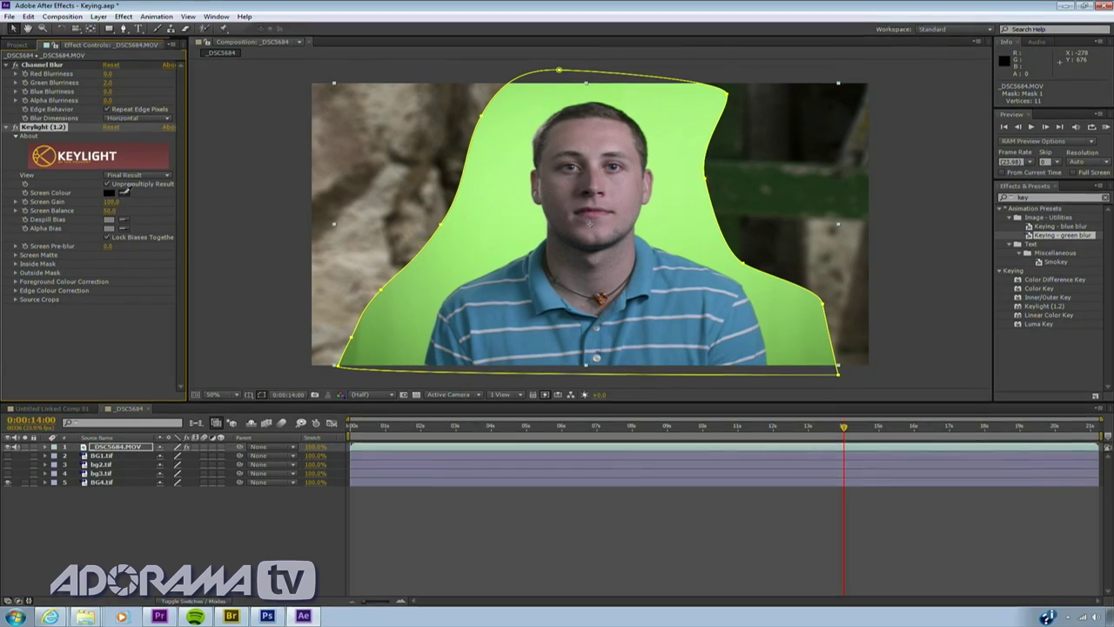
{"action": "left_click", "coordinate": [529, 241]}
{"action": "left_click", "coordinate": [438, 546]}
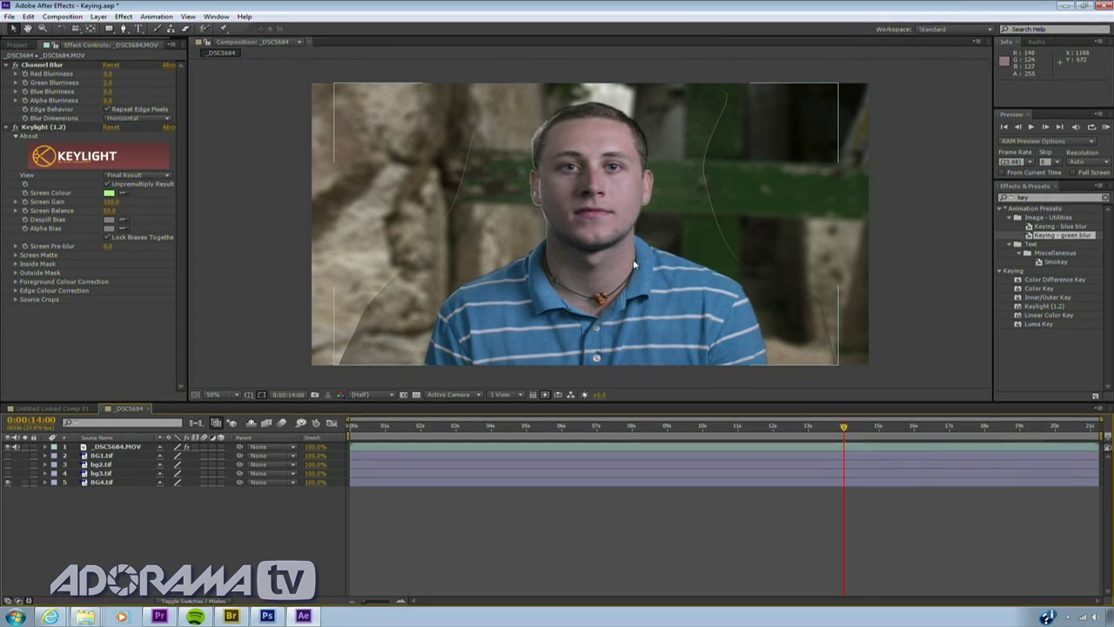
Reveal the mask of the _DSC5684.MOV layer and set Mask 1's mode to None.
{"action": "left_click", "coordinate": [121, 447]}
{"action": "key", "text": "m"}
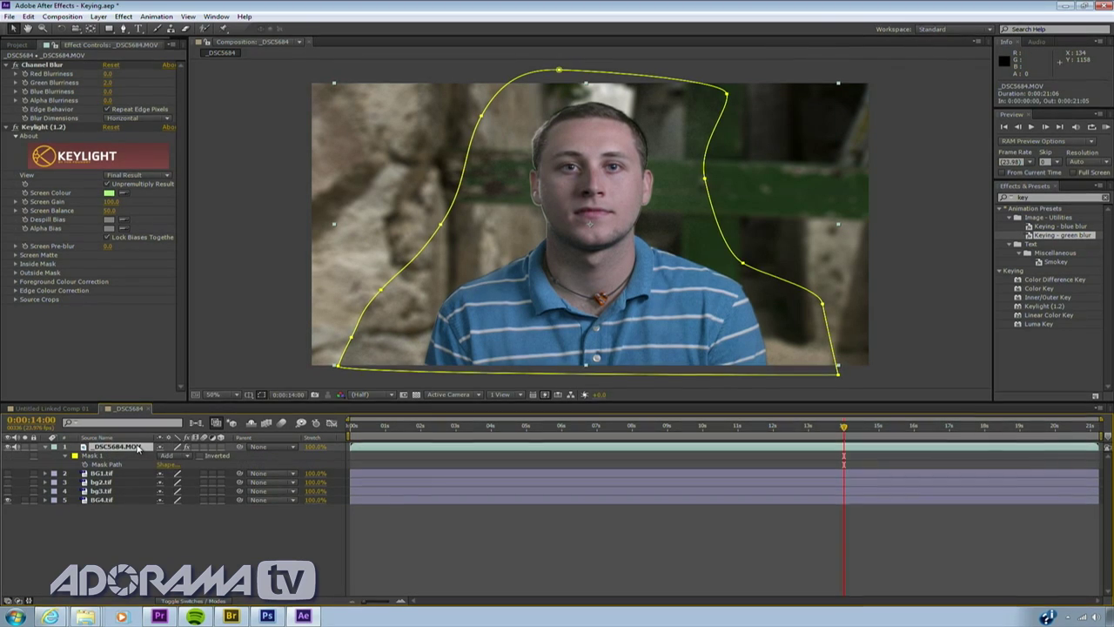
{"action": "left_click", "coordinate": [187, 454]}
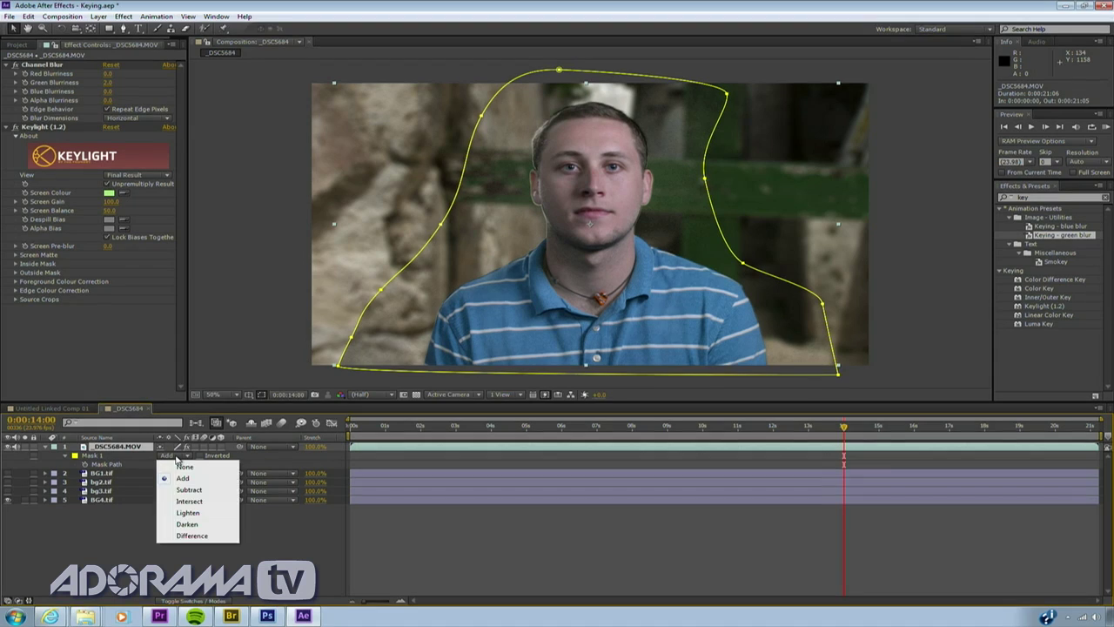
{"action": "left_click", "coordinate": [179, 465]}
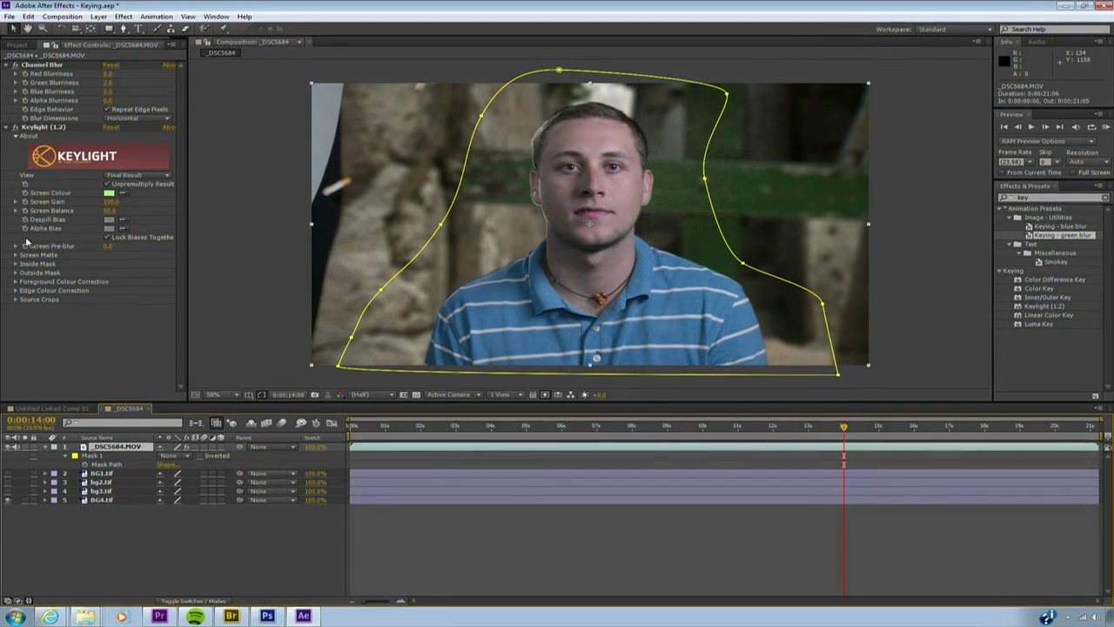
Assign Mask 1 as Keylight's Outside Mask and invert it.
{"action": "left_click", "coordinate": [15, 273]}
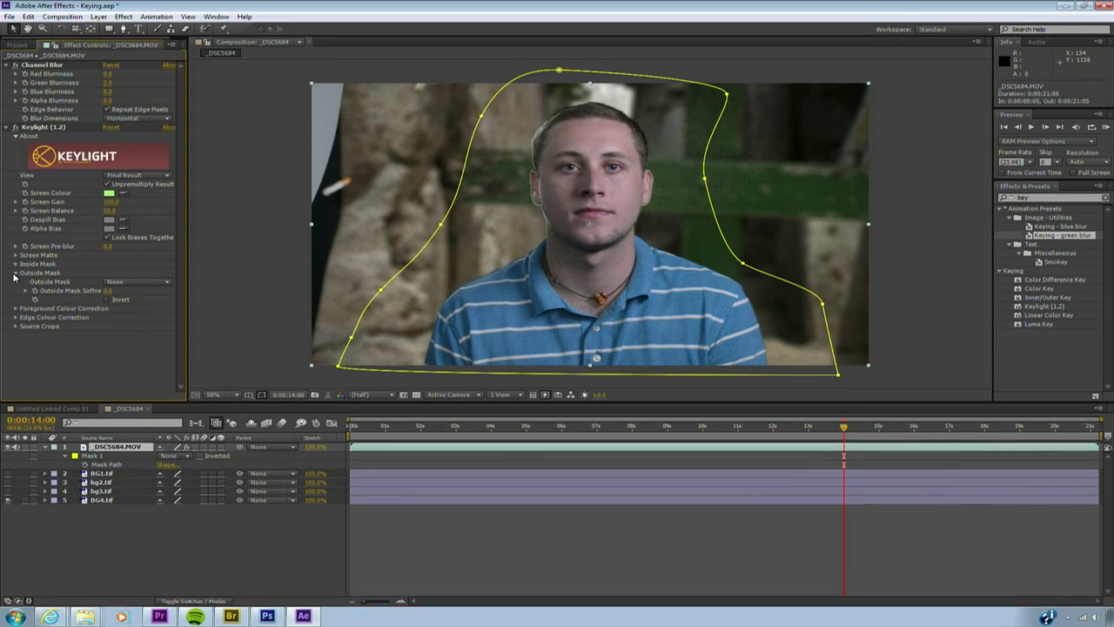
{"action": "left_click", "coordinate": [138, 281]}
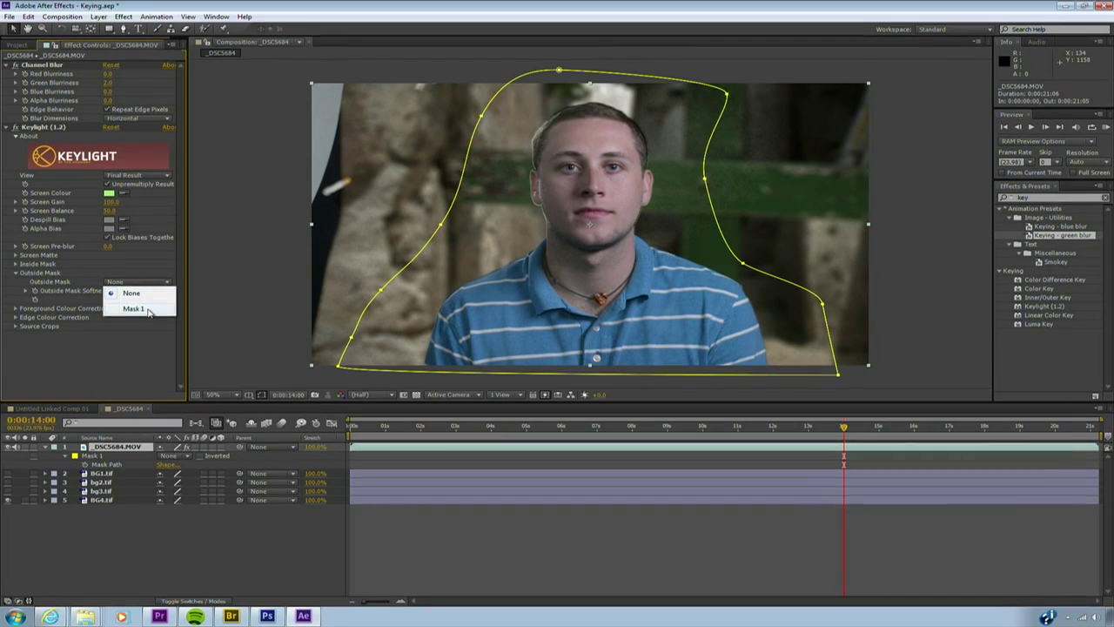
{"action": "left_click", "coordinate": [135, 308]}
{"action": "left_click", "coordinate": [107, 298]}
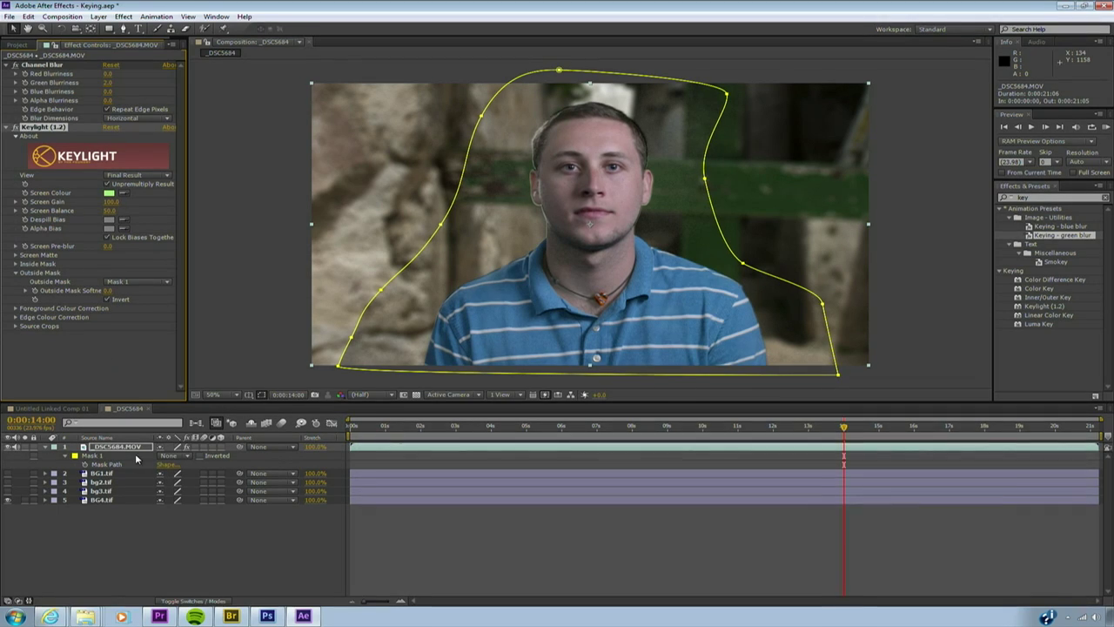
{"action": "left_click", "coordinate": [99, 558]}
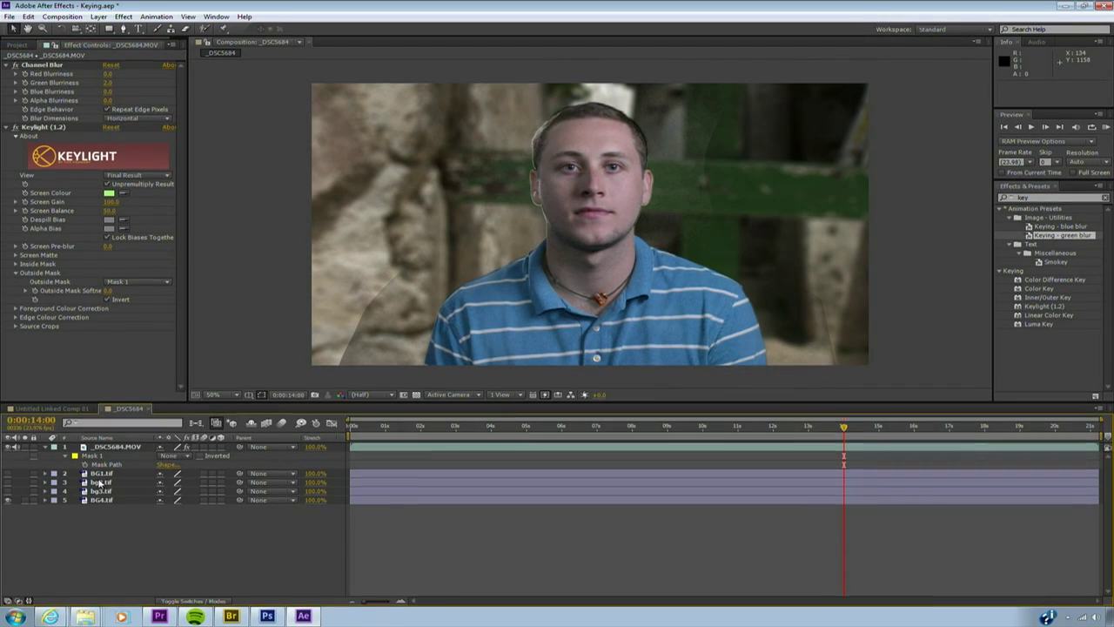
Show Keylight's Screen Matte view and clean up the matte with Clip Black 56 and Clip White 88.
{"action": "left_click", "coordinate": [137, 175]}
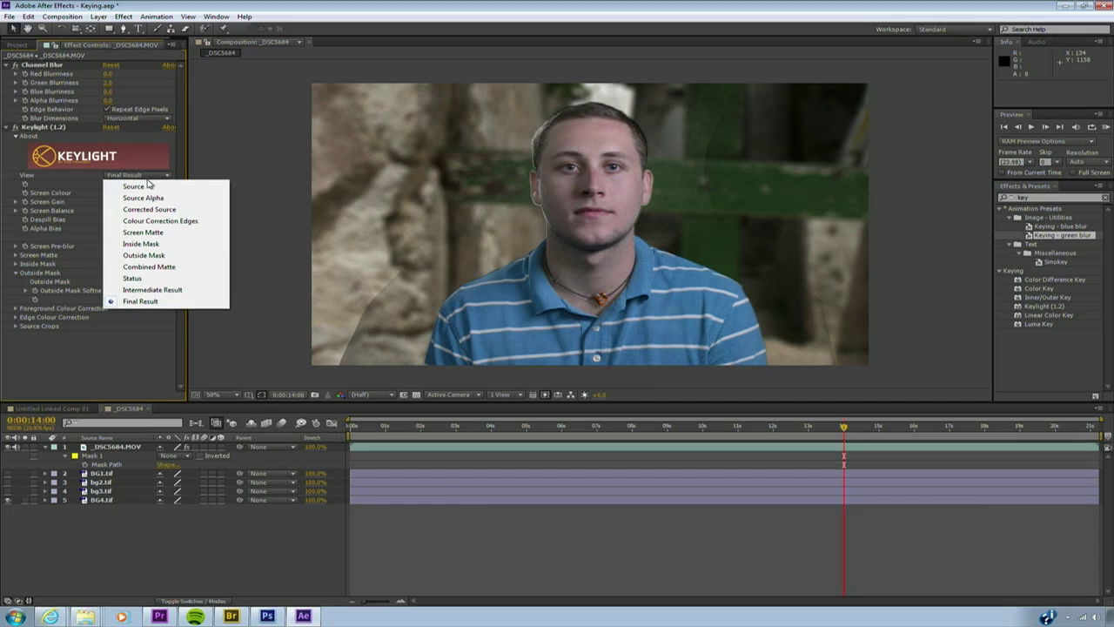
{"action": "left_click", "coordinate": [151, 233]}
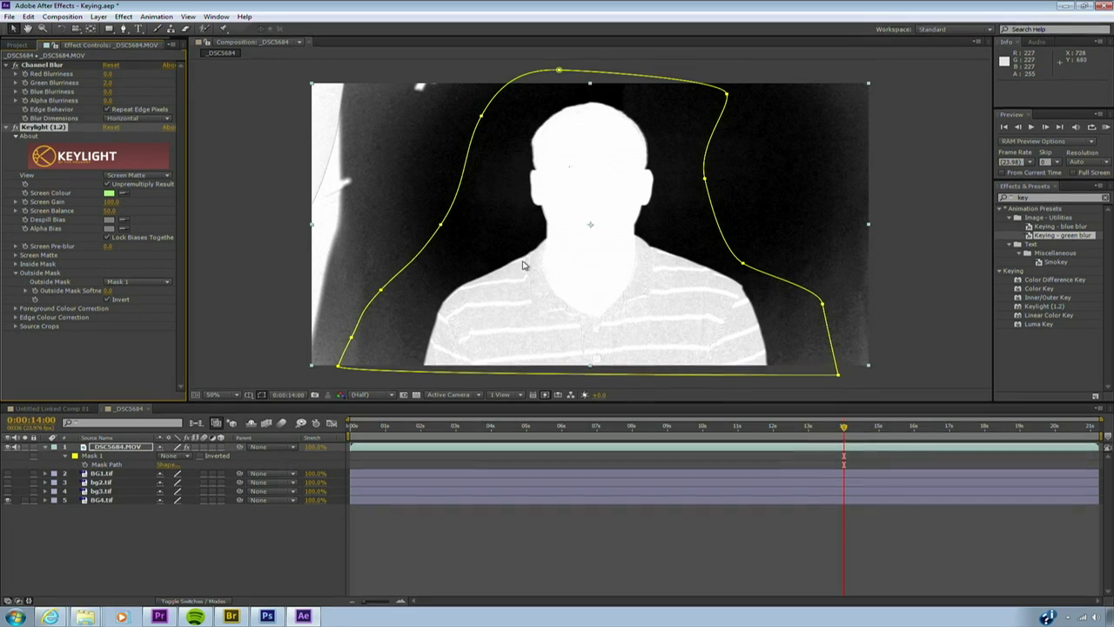
{"action": "right_click", "coordinate": [474, 290]}
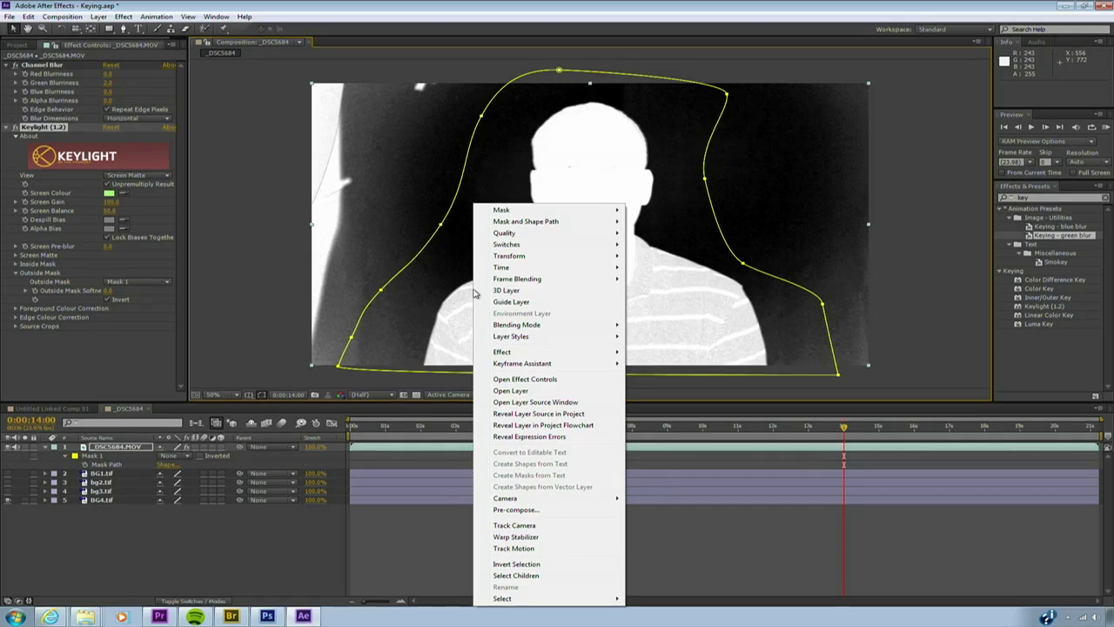
{"action": "left_click", "coordinate": [196, 331]}
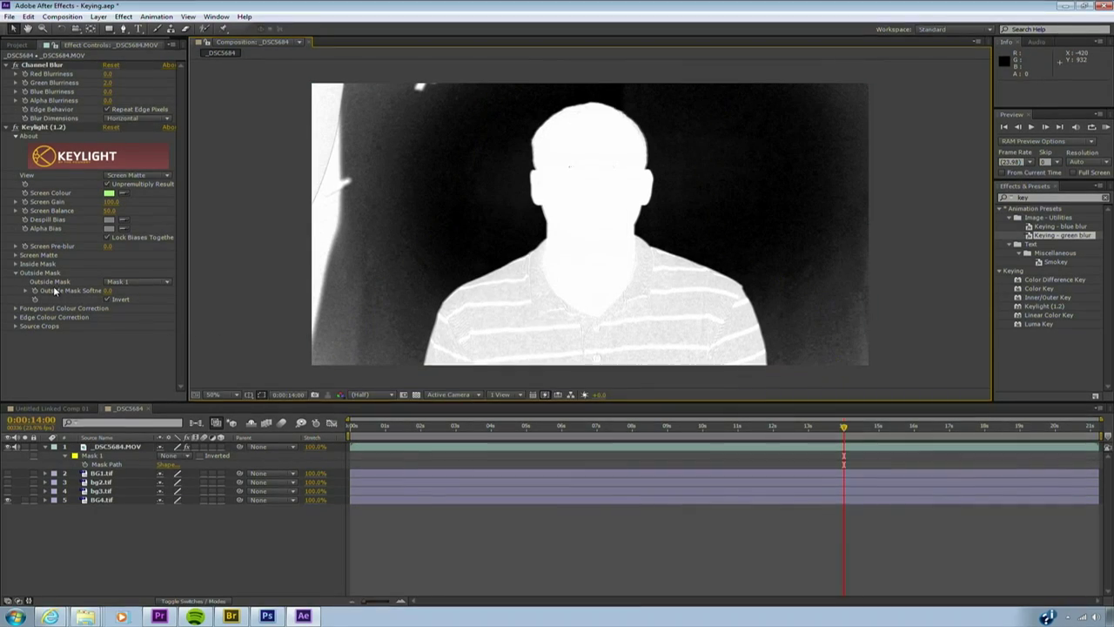
{"action": "left_click", "coordinate": [15, 255]}
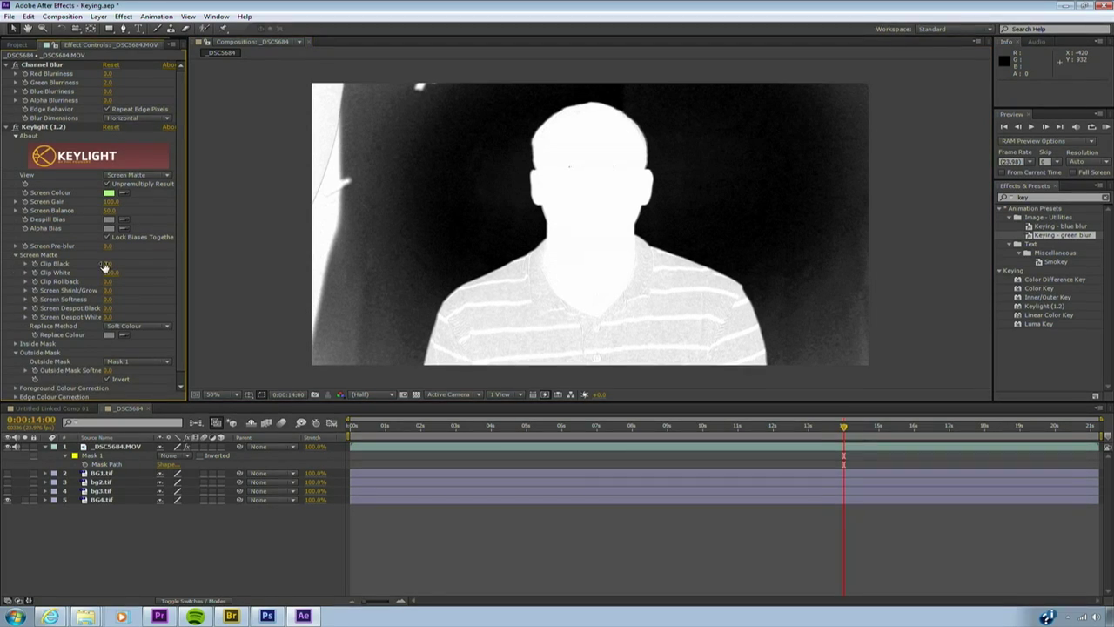
{"action": "left_click_drag", "start_coordinate": [108, 266], "coordinate": [125, 259]}
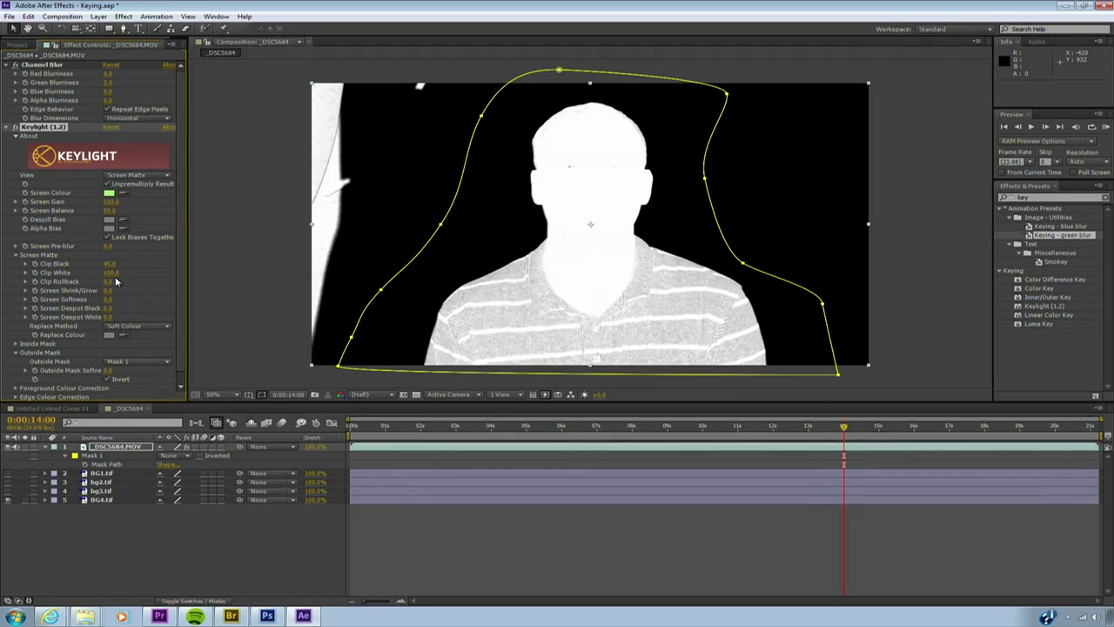
{"action": "left_click_drag", "start_coordinate": [111, 272], "coordinate": [103, 275]}
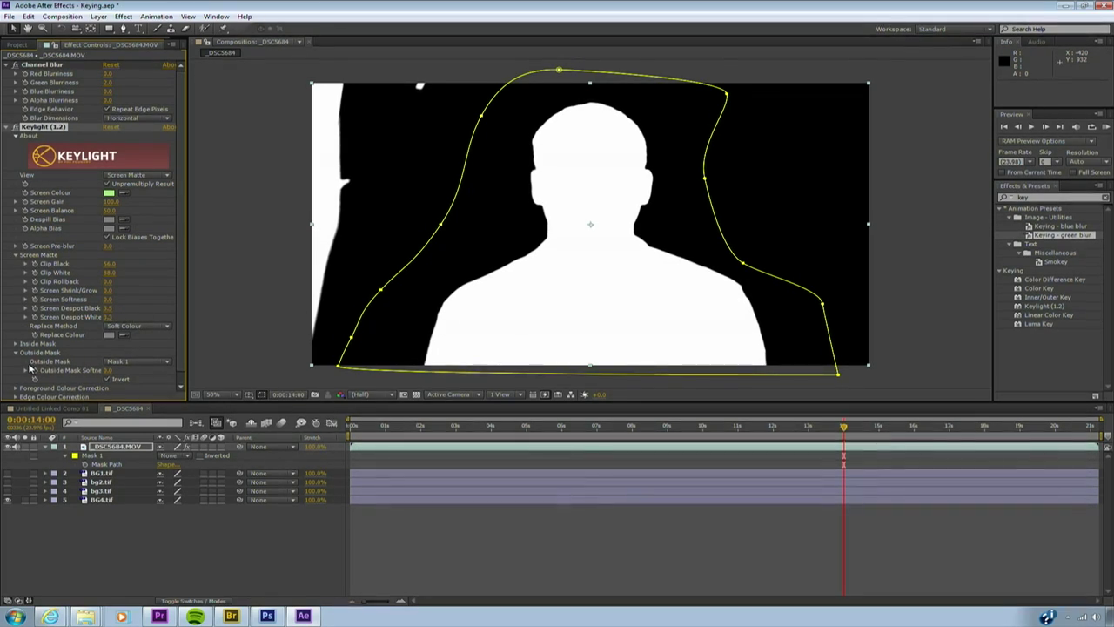
Set Keylight's Screen Softness to 1.0 and return its view to Final Result.
{"action": "scroll", "coordinate": [168, 253], "scroll_direction": "down", "scroll_amount": 1}
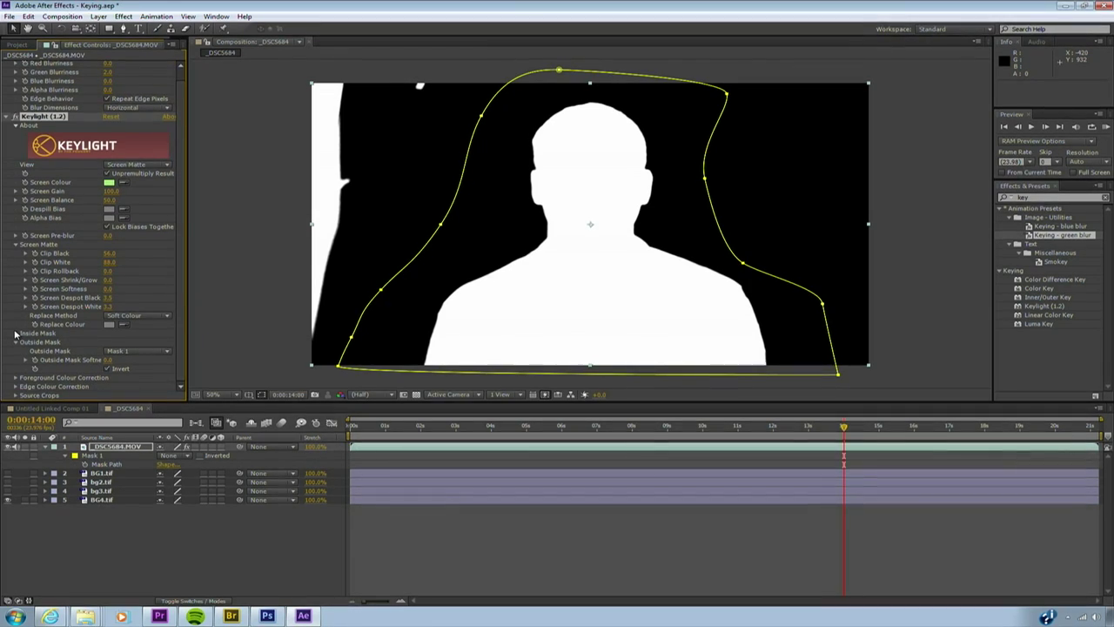
{"action": "left_click", "coordinate": [110, 289]}
{"action": "key", "text": "Return"}
{"action": "left_click", "coordinate": [137, 167]}
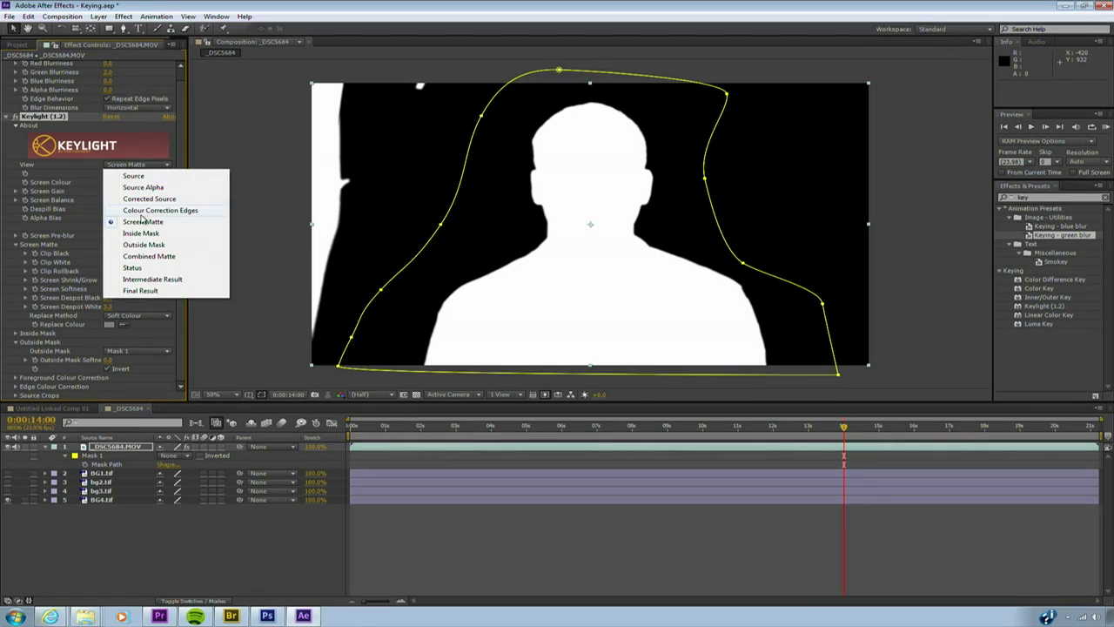
{"action": "left_click", "coordinate": [141, 290]}
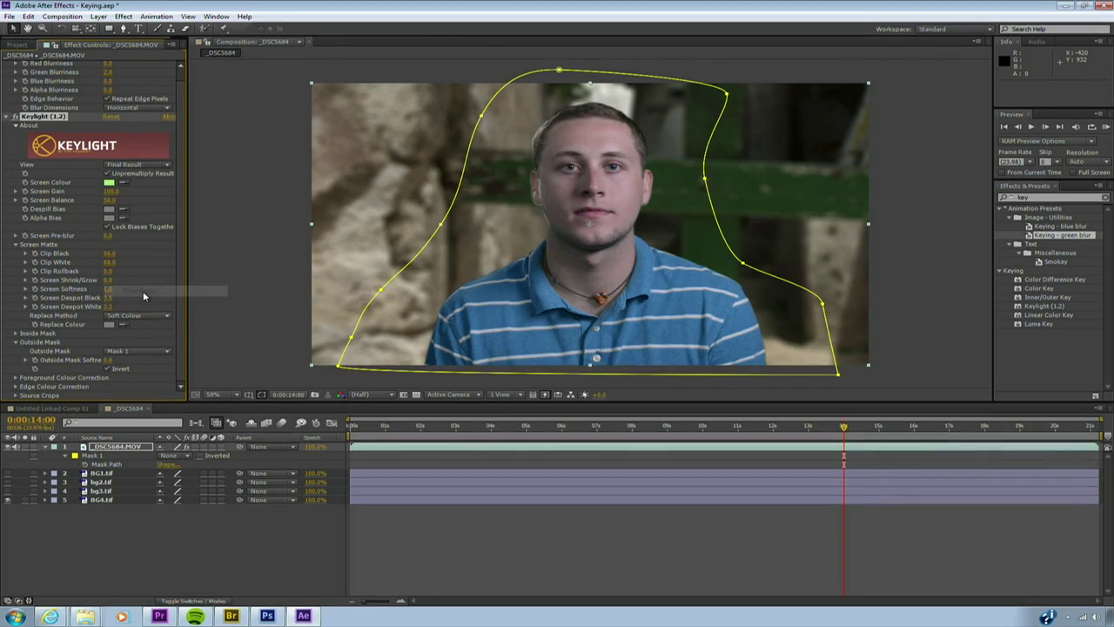
{"action": "left_click", "coordinate": [517, 556]}
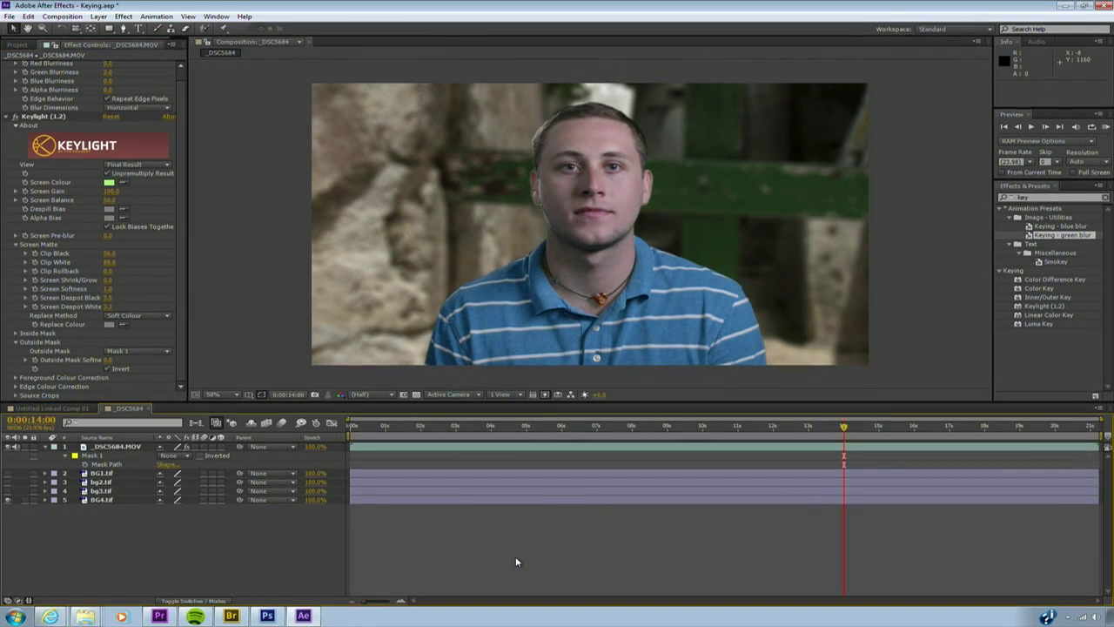
Scrub through the timeline to 0:00:17:07 to check the key as the man moves.
{"action": "left_click_drag", "start_coordinate": [353, 428], "coordinate": [539, 451]}
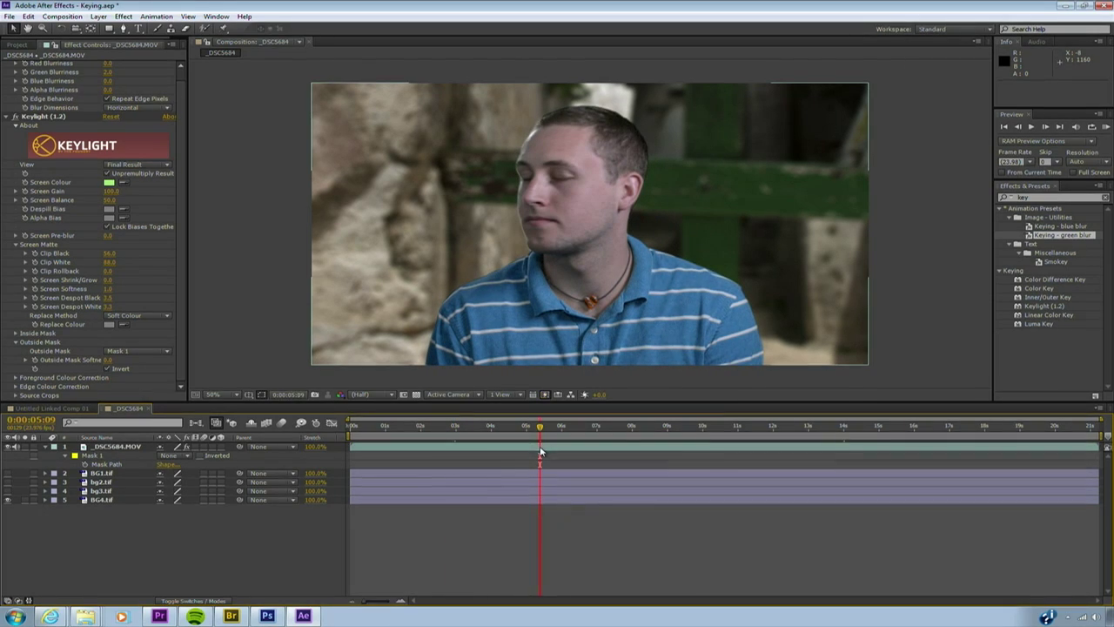
{"action": "left_click", "coordinate": [623, 430]}
{"action": "left_click_drag", "start_coordinate": [661, 442], "coordinate": [818, 447]}
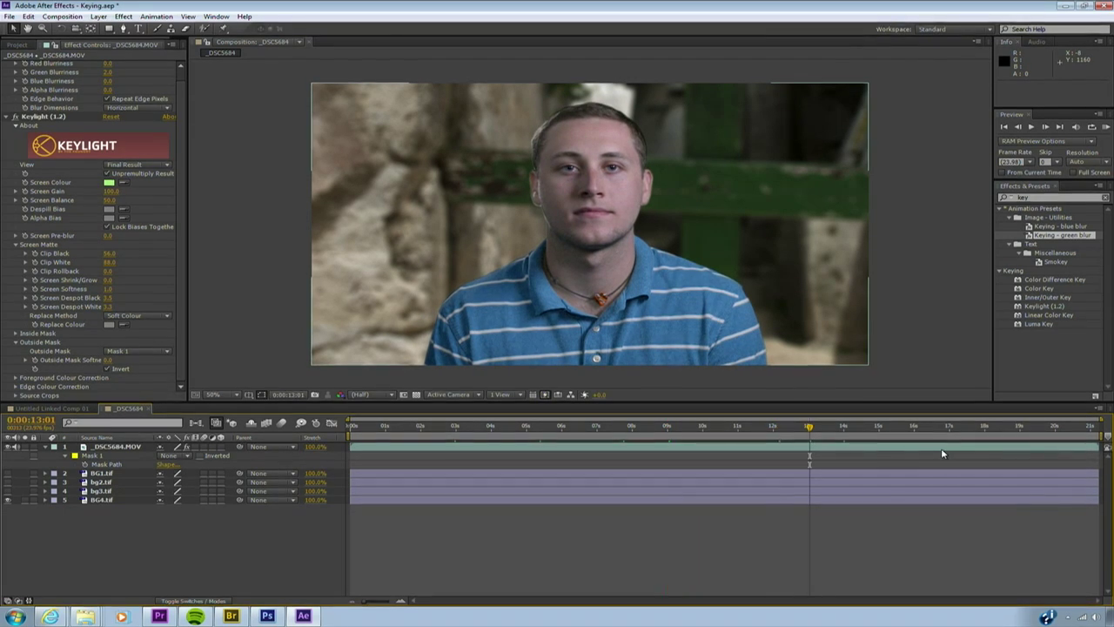
{"action": "left_click", "coordinate": [959, 428]}
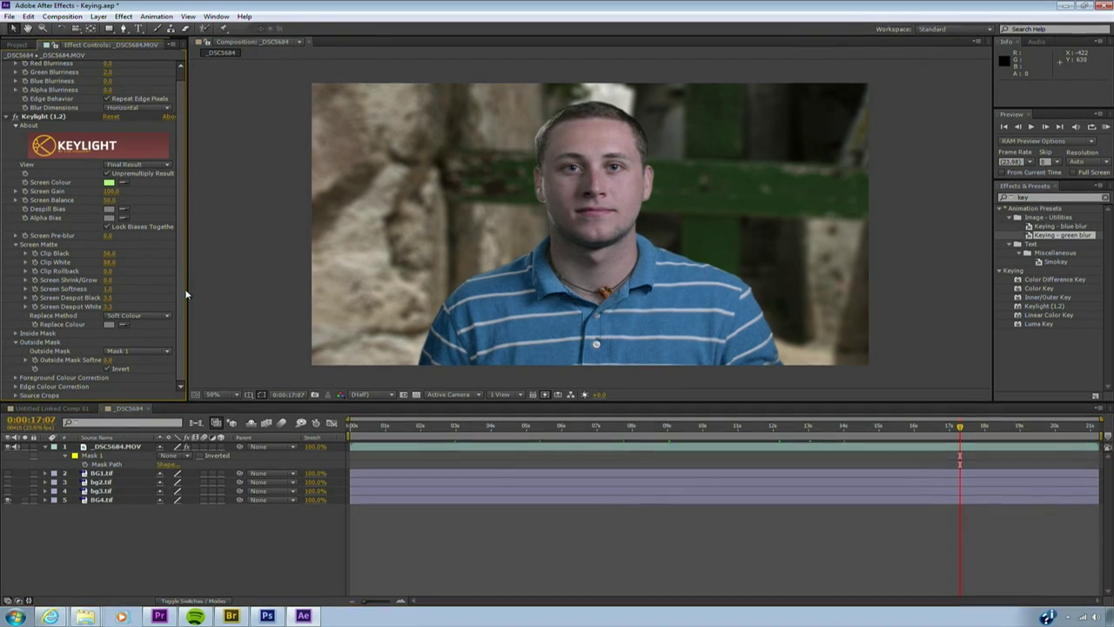
Try Keylight's Screen Shrink/Grow at -1 and at -5.
{"action": "left_click", "coordinate": [108, 281]}
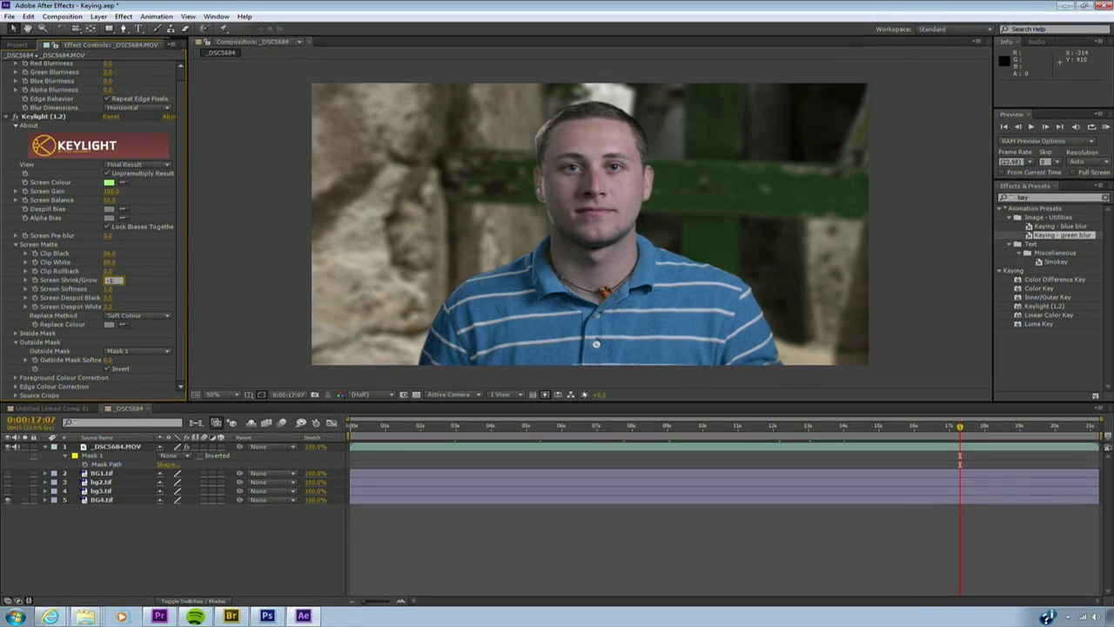
{"action": "type", "text": "-1"}
{"action": "key", "text": "Return"}
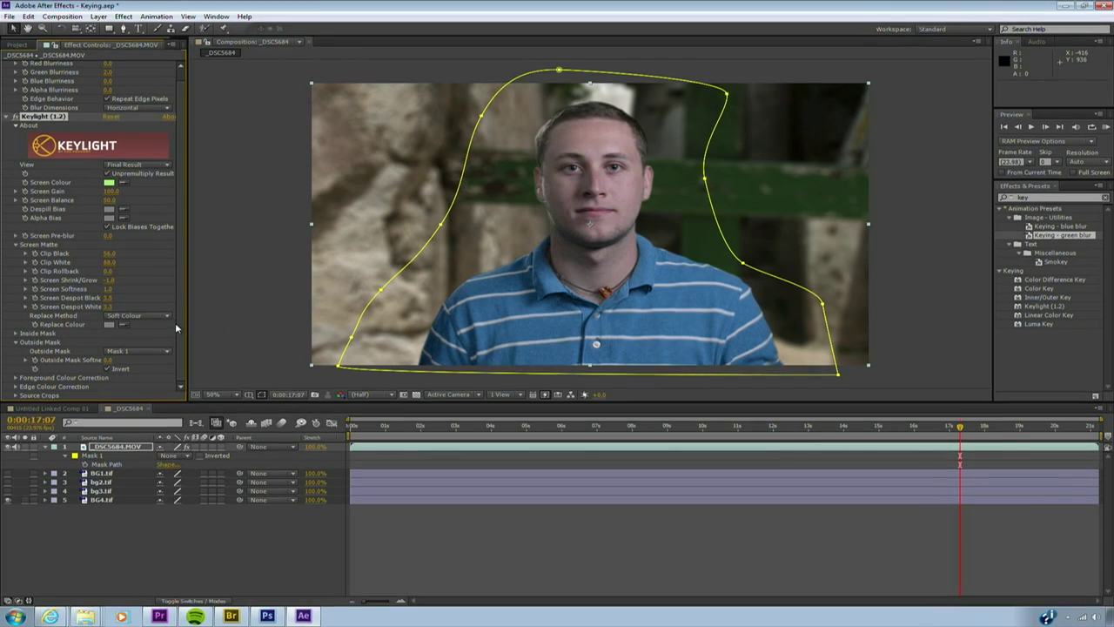
{"action": "left_click", "coordinate": [113, 281]}
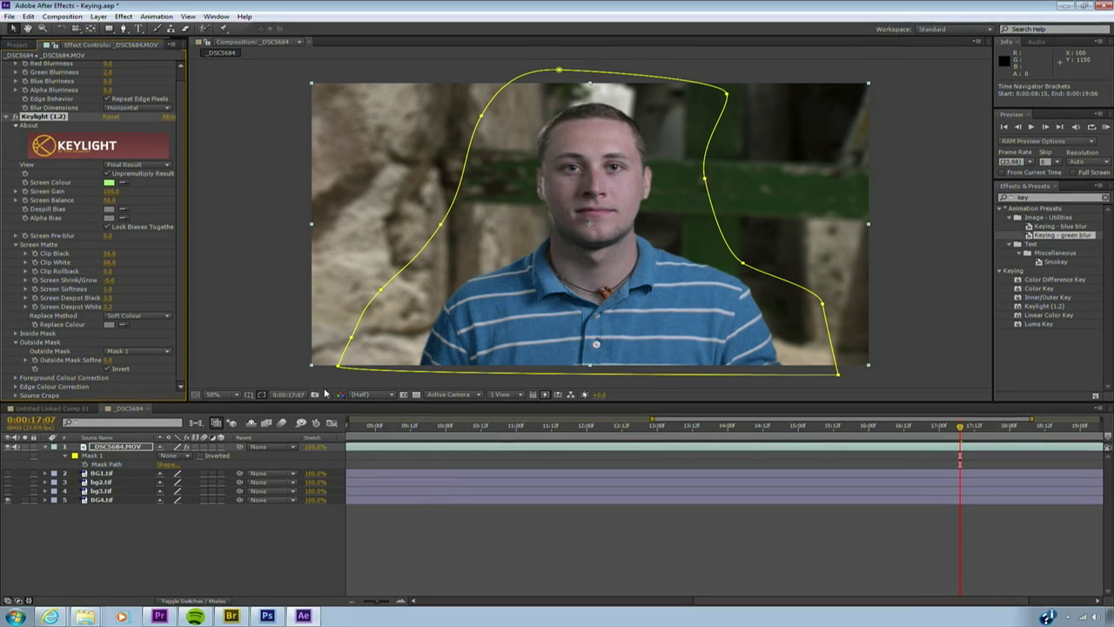
With the composition magnified to 200%, set Keylight's Screen Shrink/Grow to -3 and fine-tune it to -3.2.
{"action": "left_click", "coordinate": [237, 396]}
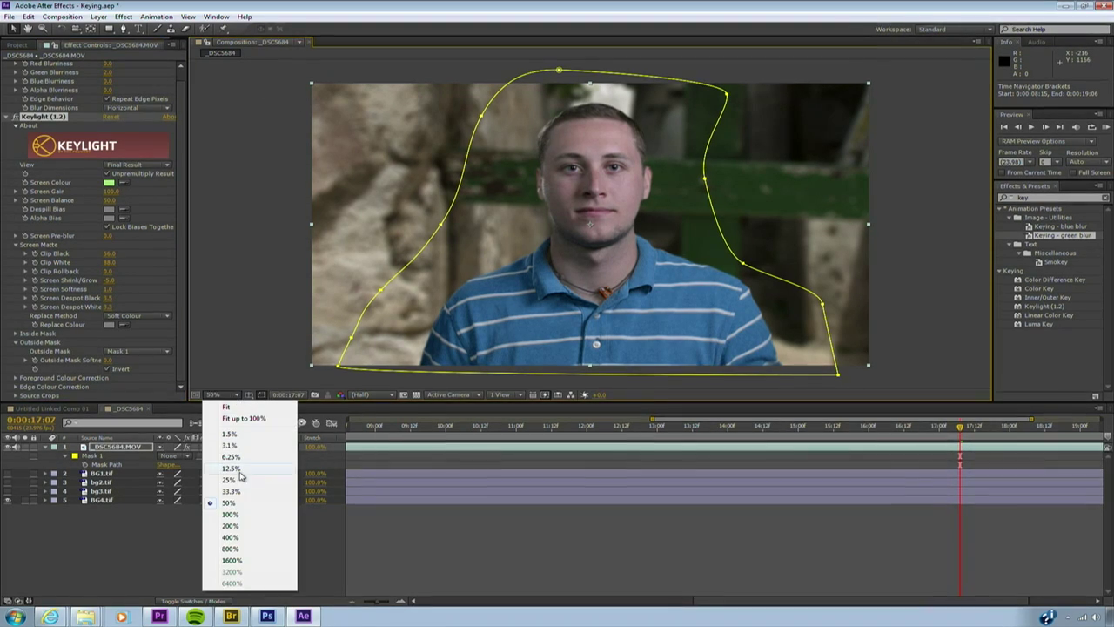
{"action": "left_click", "coordinate": [229, 525]}
{"action": "left_click_drag", "start_coordinate": [442, 115], "coordinate": [627, 252]}
{"action": "left_click", "coordinate": [108, 281]}
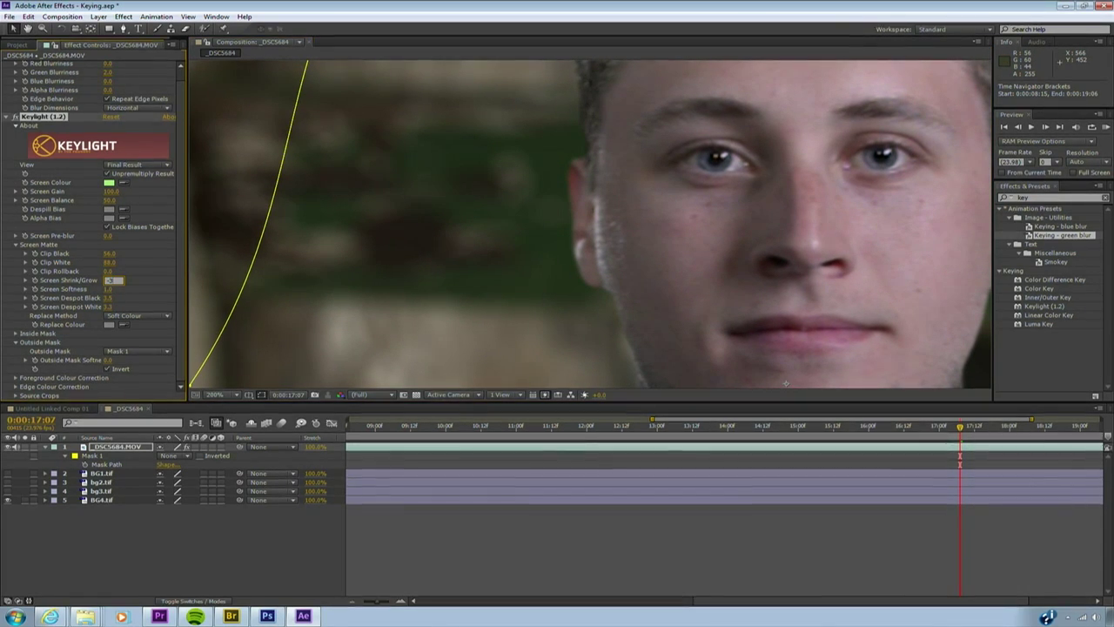
{"action": "type", "text": "-3"}
{"action": "key", "text": "Return"}
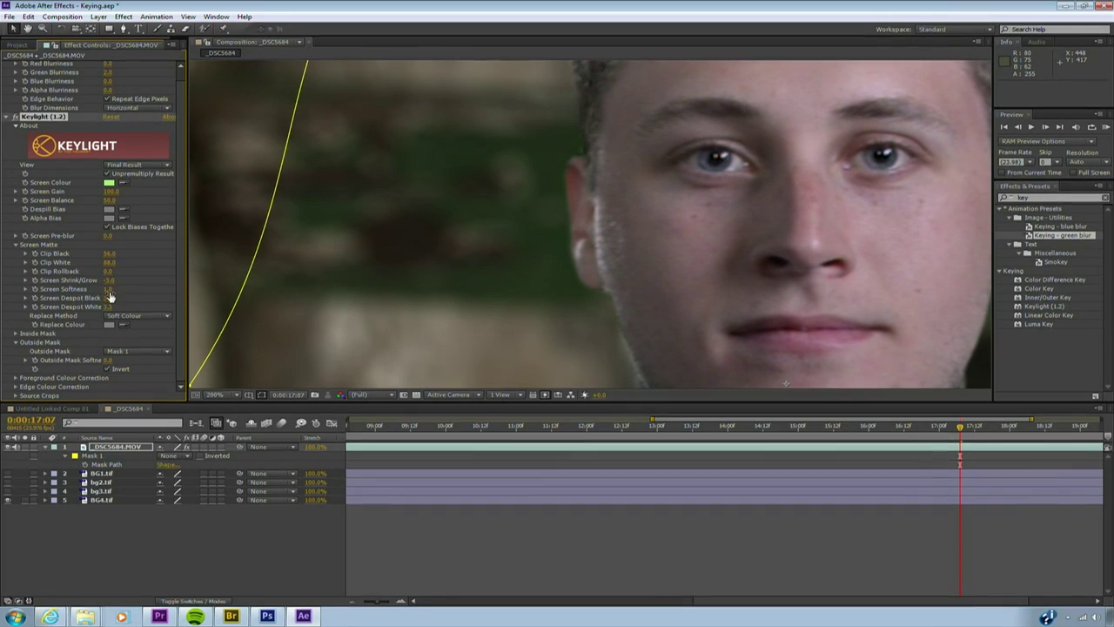
{"action": "mouse_move", "coordinate": [108, 286]}
{"action": "left_mouse_down"}
{"action": "mouse_move", "coordinate": [128, 273]}
{"action": "mouse_move", "coordinate": [113, 280]}
{"action": "left_mouse_up"}
Check the key's edges at 0:00:13:15 in close-up and on the whole composition at 50%.
{"action": "left_click_drag", "start_coordinate": [439, 427], "coordinate": [702, 425]}
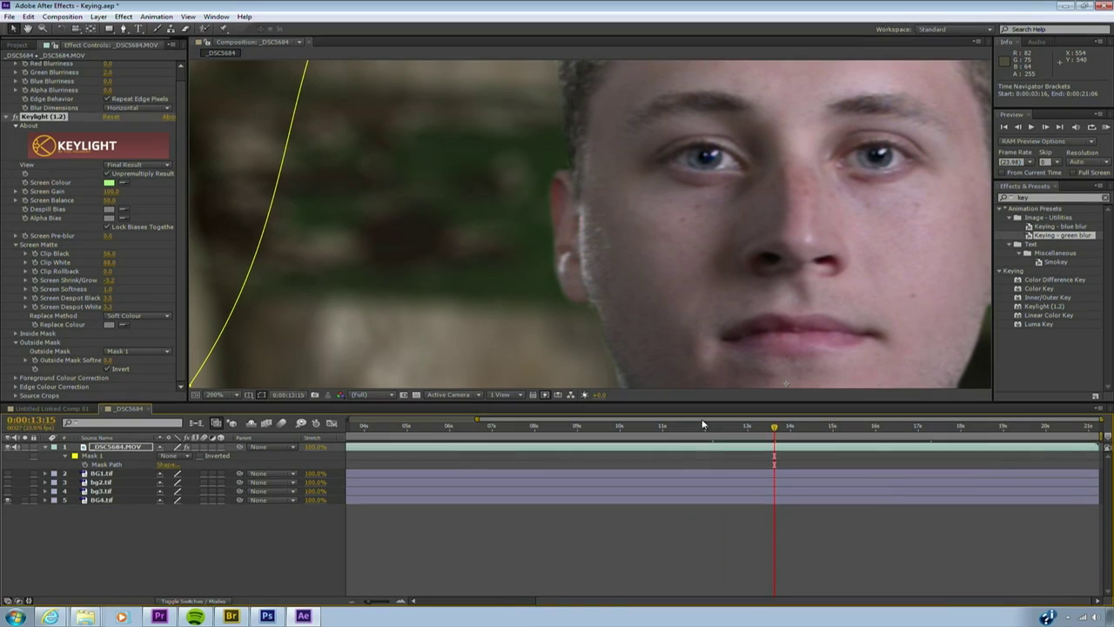
{"action": "left_click", "coordinate": [455, 569]}
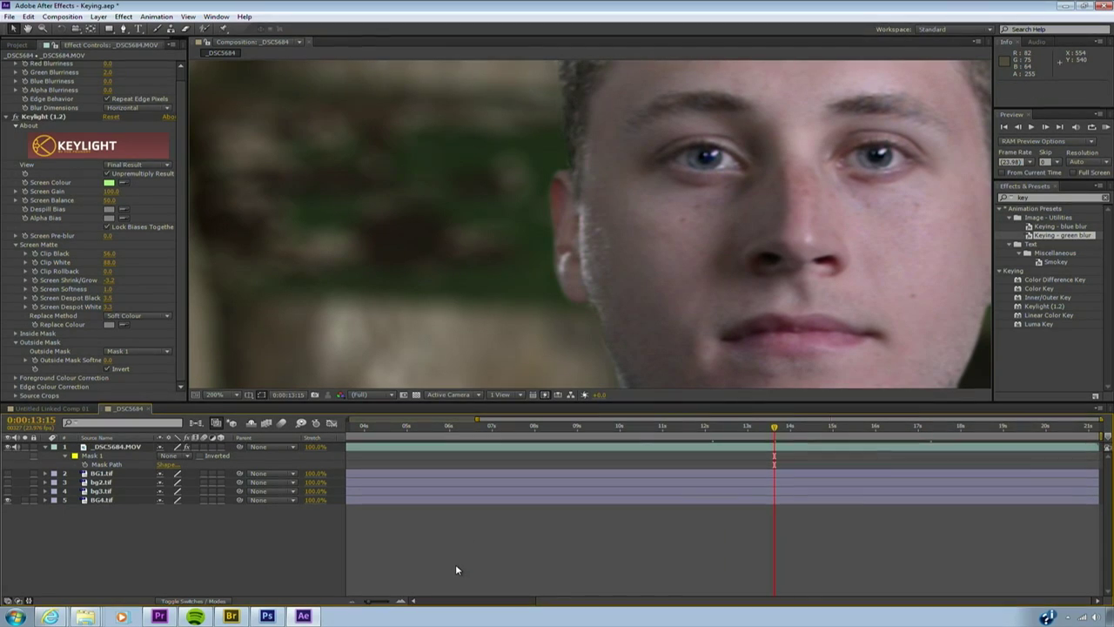
{"action": "key", "text": "comma"}
{"action": "key", "text": "comma"}
{"action": "key", "text": "comma"}
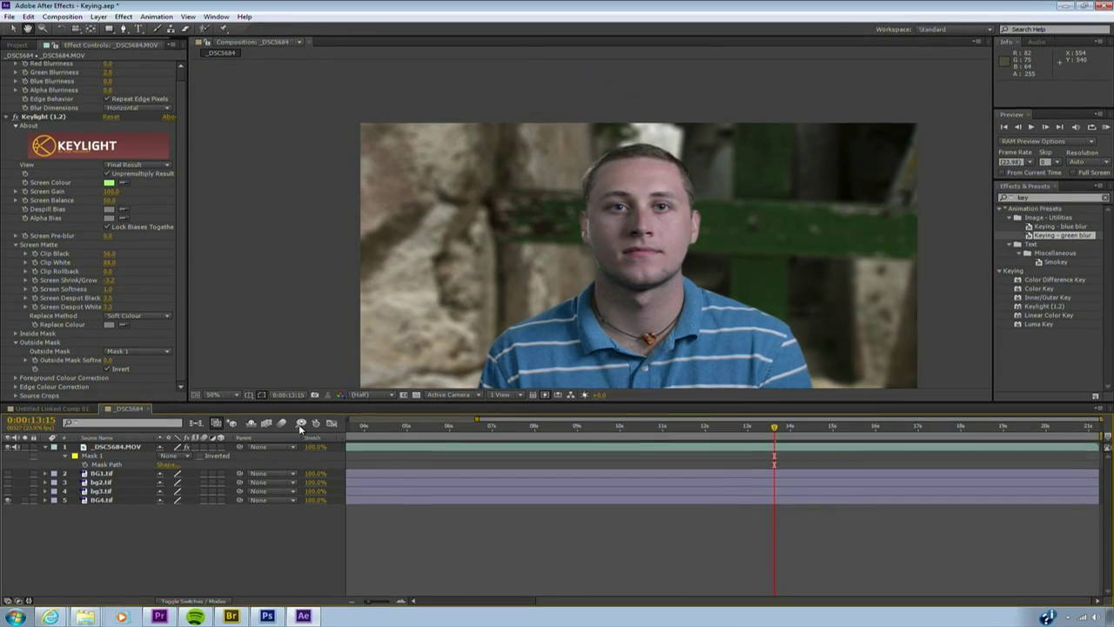
{"action": "left_click_drag", "start_coordinate": [455, 347], "coordinate": [454, 297]}
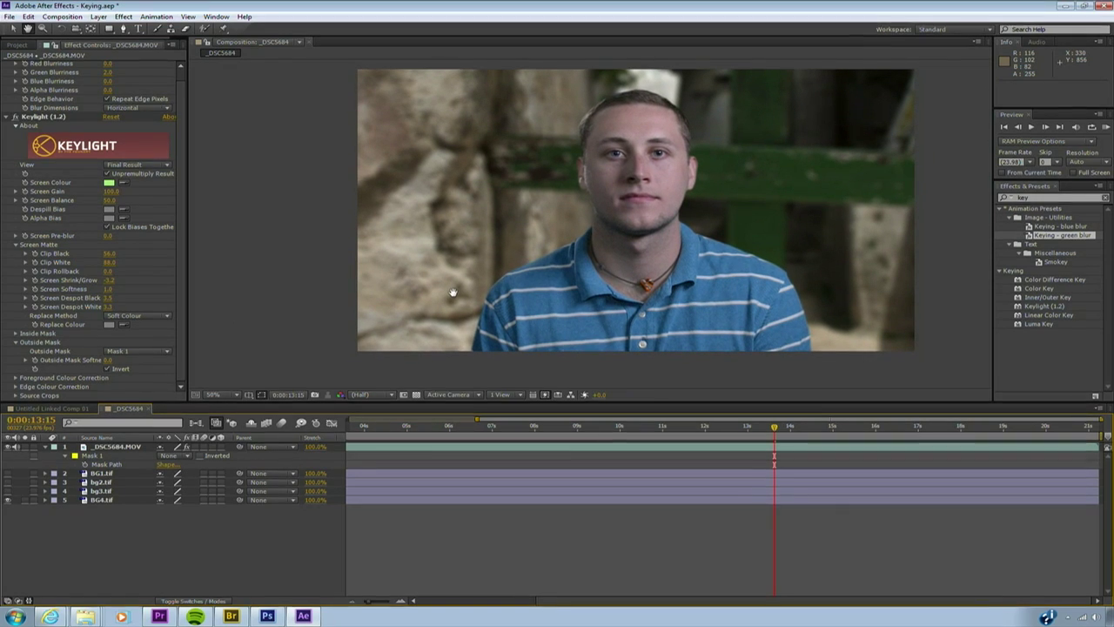
Make the _DSC5684.MOV layer 3D and add a white spot light with 100% intensity, 90° cone angle and 50% cone feather.
{"action": "left_click", "coordinate": [44, 446]}
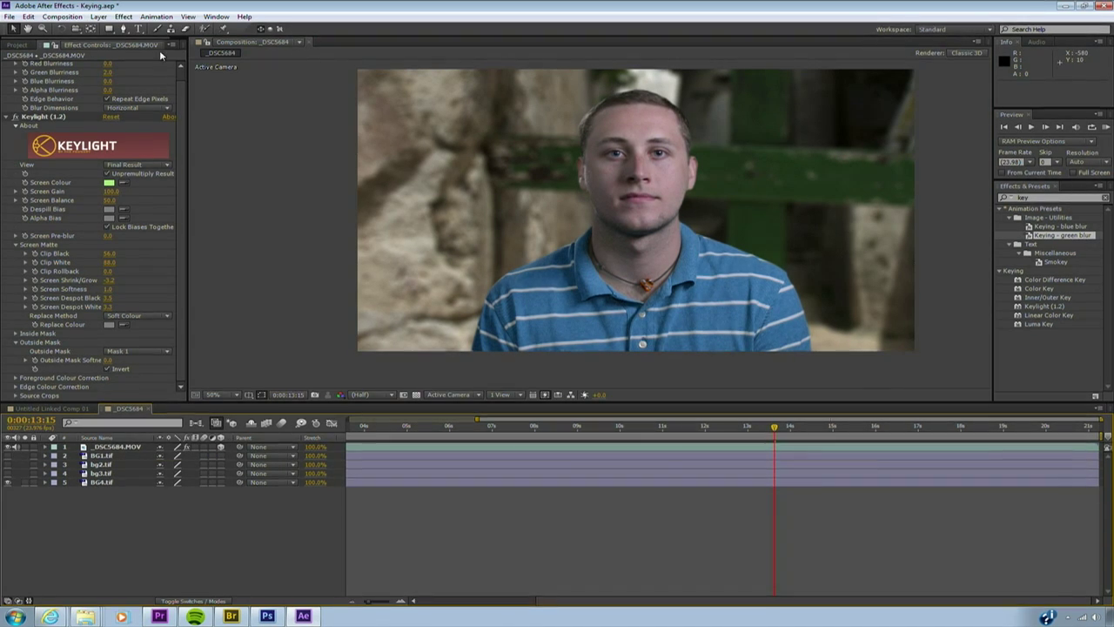
{"action": "left_click", "coordinate": [95, 18]}
{"action": "mouse_move", "coordinate": [118, 29]}
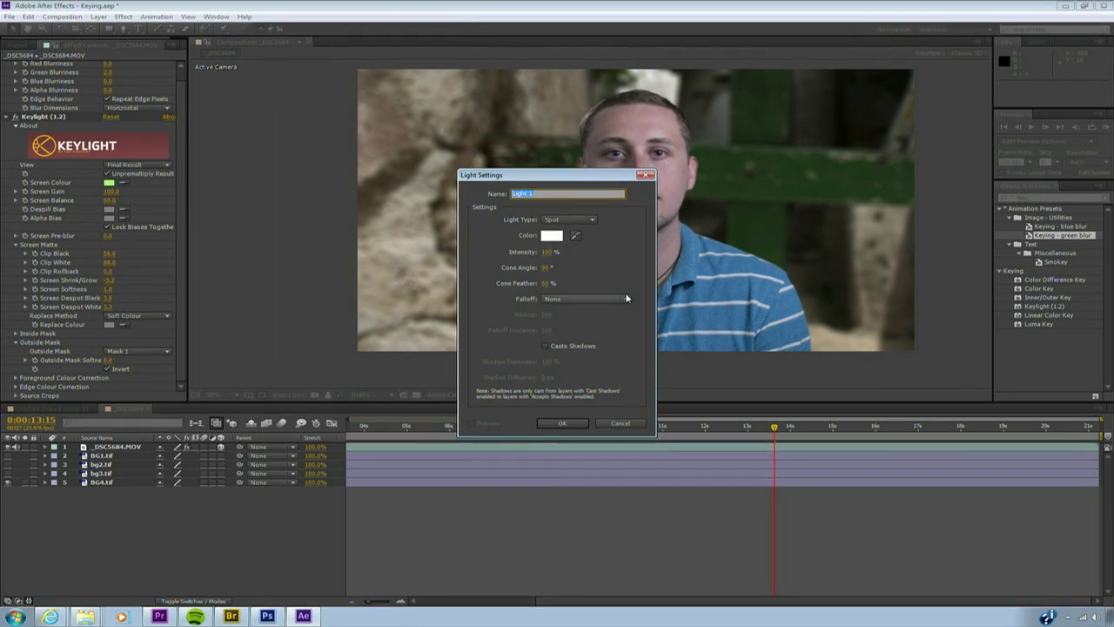
{"action": "left_click", "coordinate": [564, 423]}
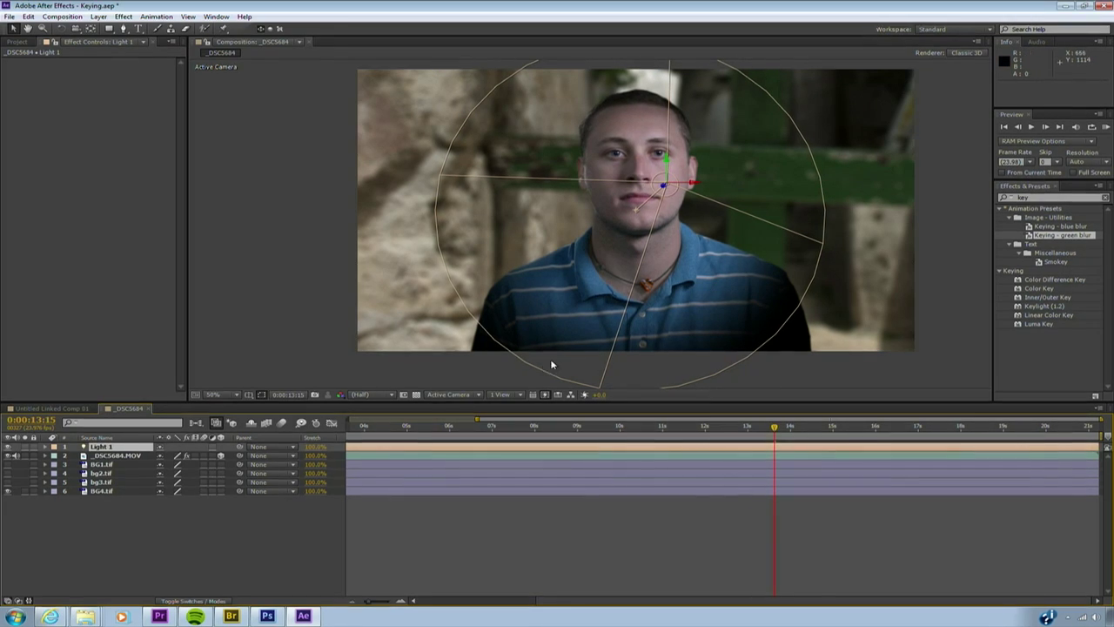
Split the composition display into 2 Views - Horizontal and show Custom View 1 beside the Active Camera.
{"action": "left_click", "coordinate": [502, 395]}
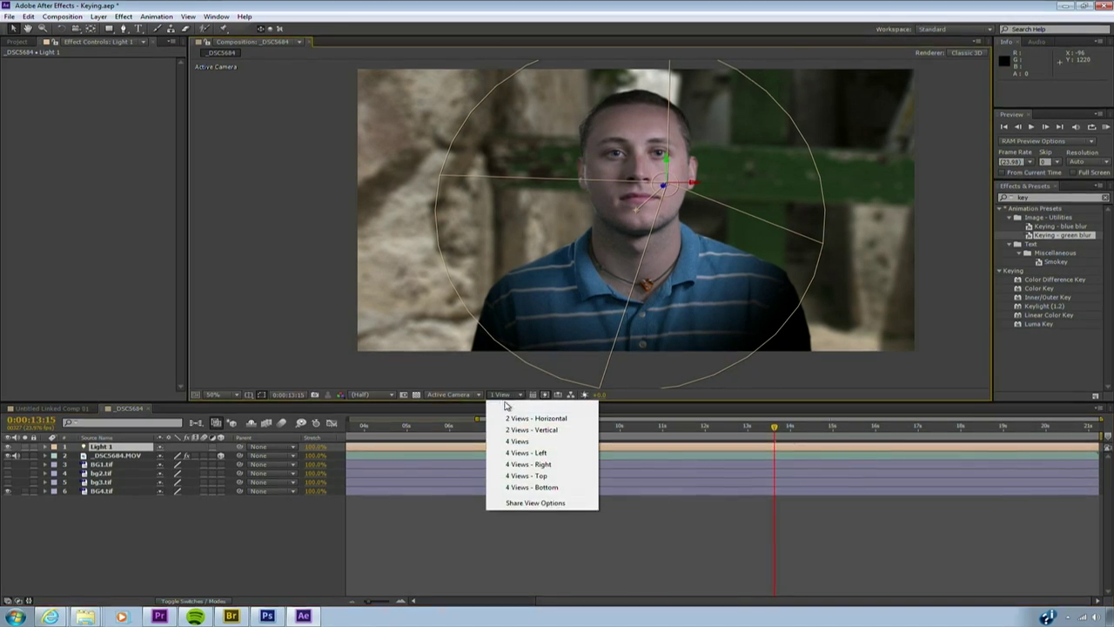
{"action": "left_click", "coordinate": [522, 416]}
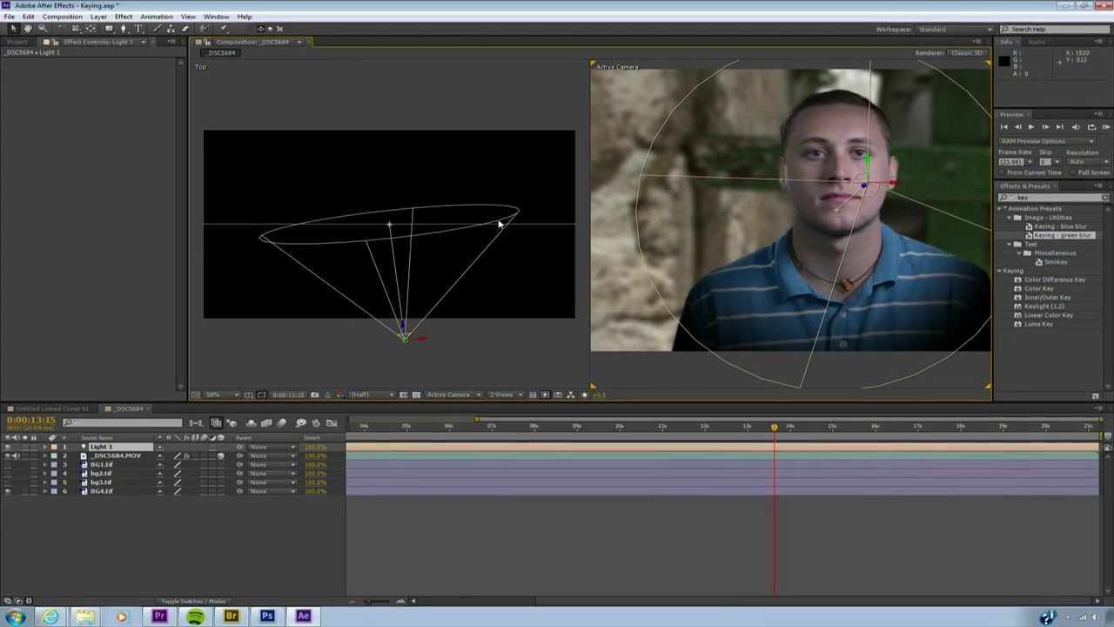
{"action": "left_click", "coordinate": [509, 356]}
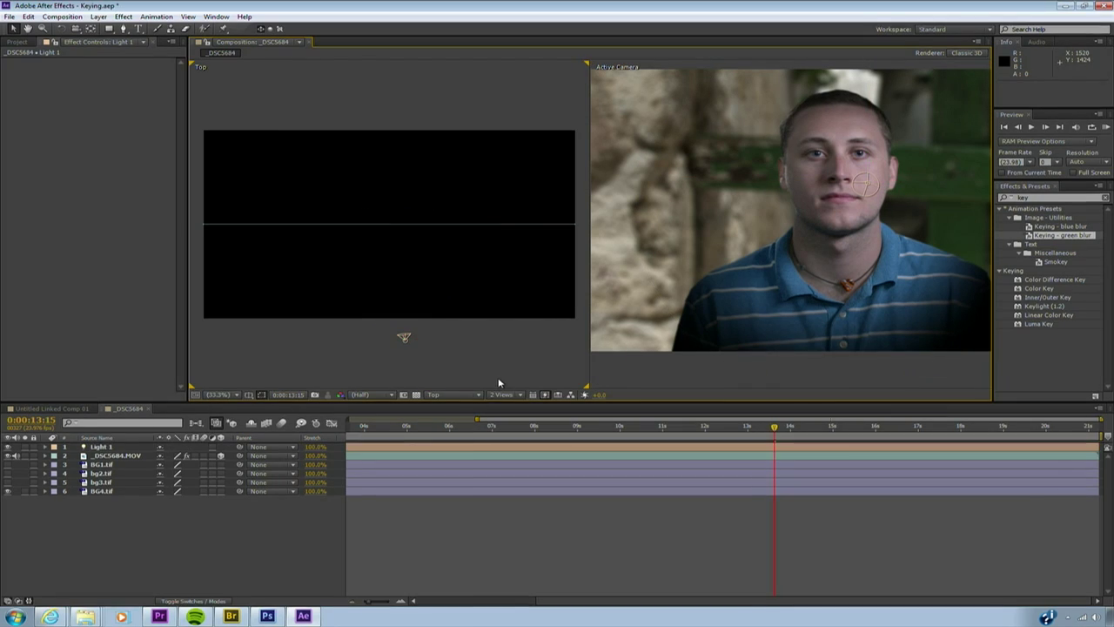
{"action": "left_click", "coordinate": [467, 395]}
{"action": "left_click", "coordinate": [466, 495]}
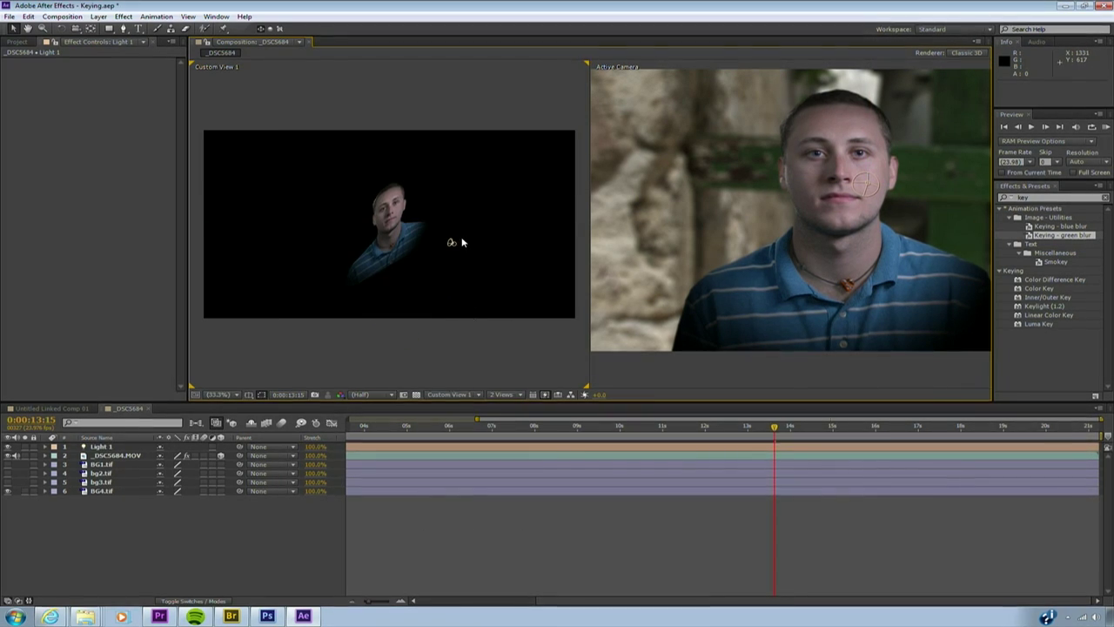
Pull Light 1 away from the man and raise it above the frame, aiming its point of interest at about 983, 340, -245.
{"action": "left_click", "coordinate": [403, 189]}
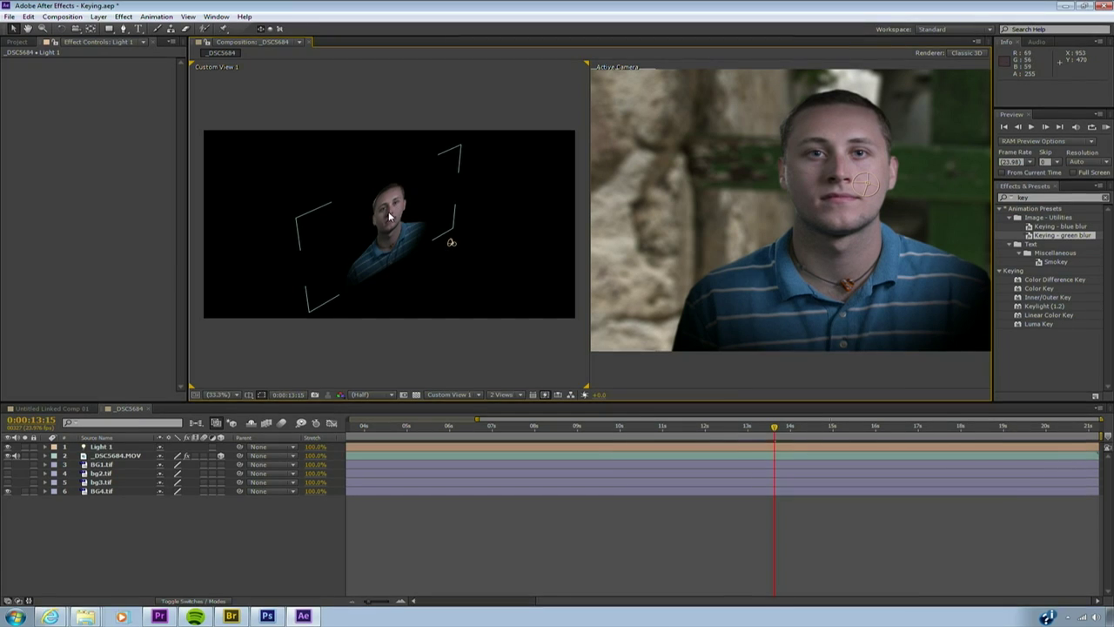
{"action": "left_click", "coordinate": [449, 247]}
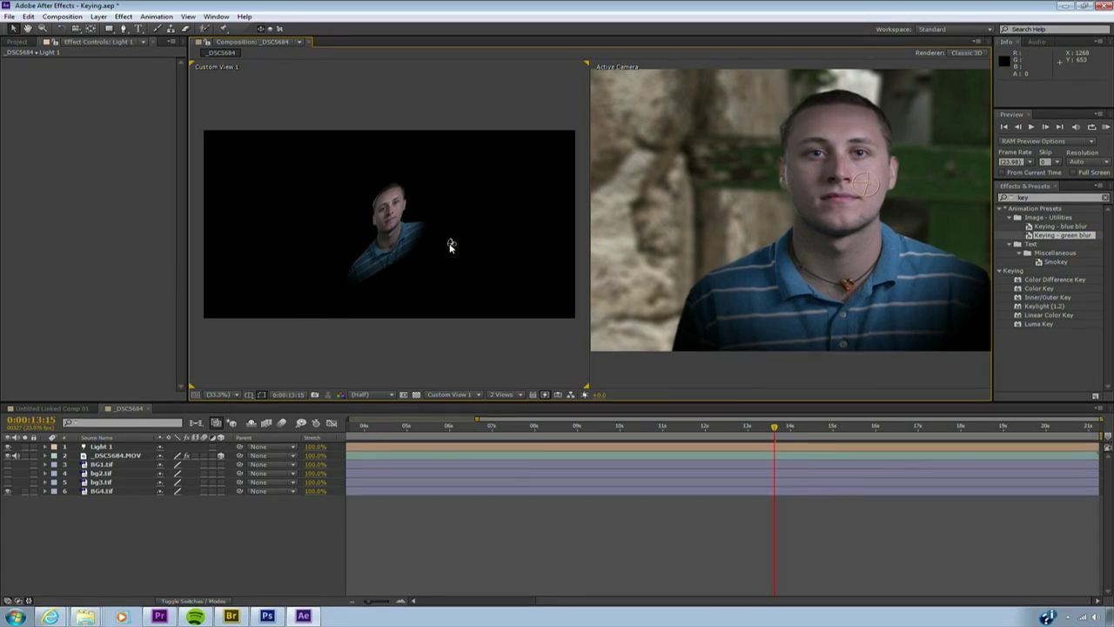
{"action": "left_click", "coordinate": [120, 447]}
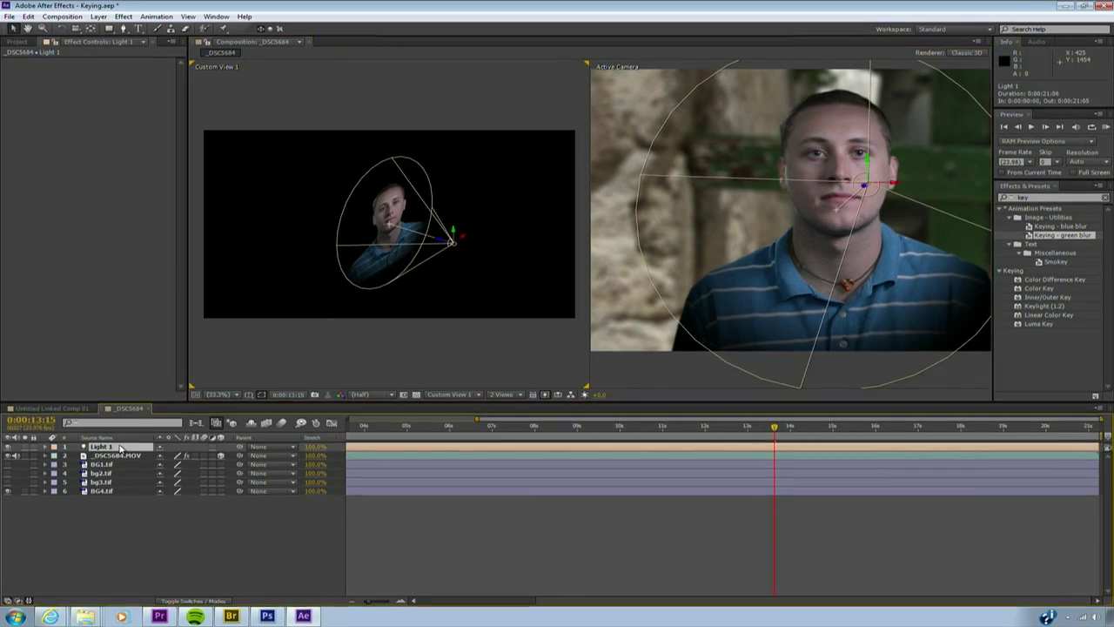
{"action": "left_click_drag", "start_coordinate": [438, 243], "coordinate": [496, 253]}
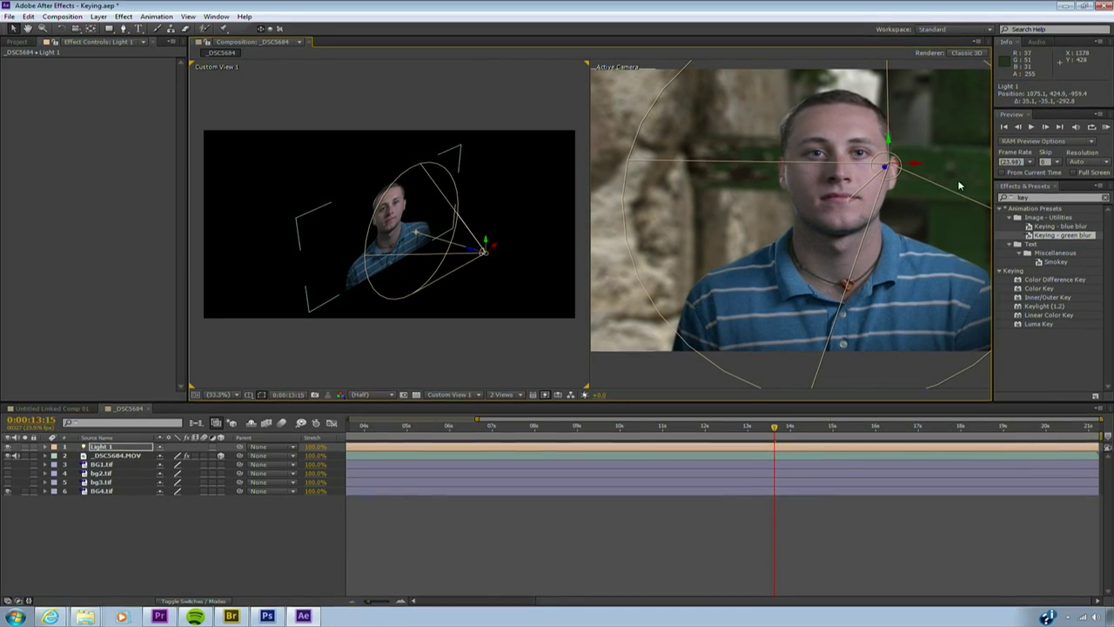
{"action": "mouse_move", "coordinate": [848, 202]}
{"action": "left_mouse_down"}
{"action": "mouse_move", "coordinate": [891, 199]}
{"action": "mouse_move", "coordinate": [830, 206]}
{"action": "left_mouse_up"}
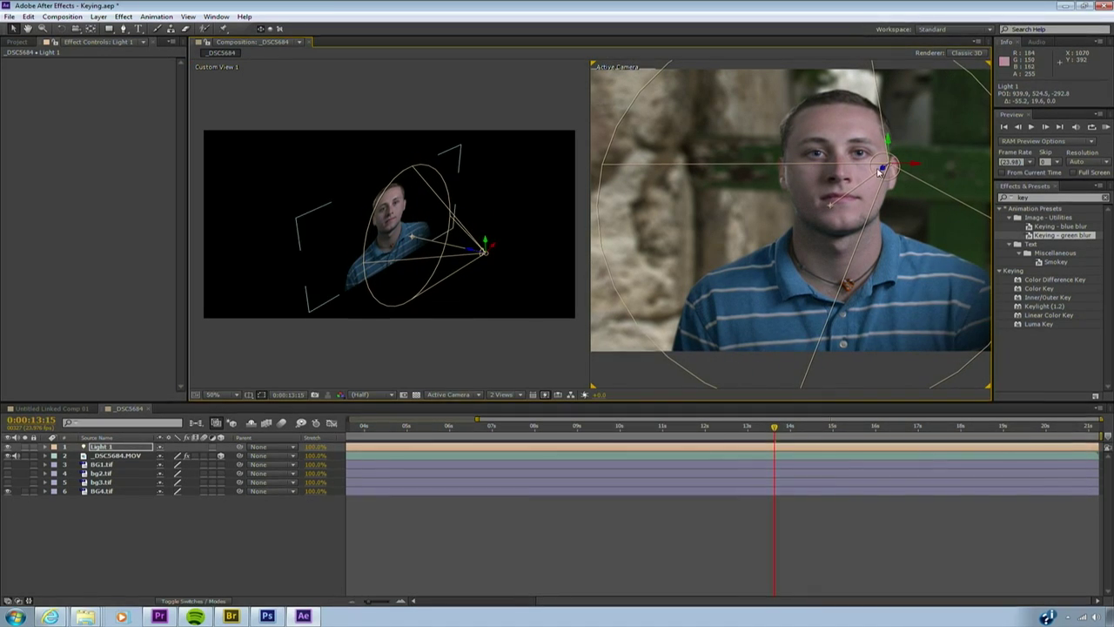
{"action": "left_click_drag", "start_coordinate": [884, 135], "coordinate": [914, 58]}
{"action": "left_click_drag", "start_coordinate": [826, 117], "coordinate": [844, 154]}
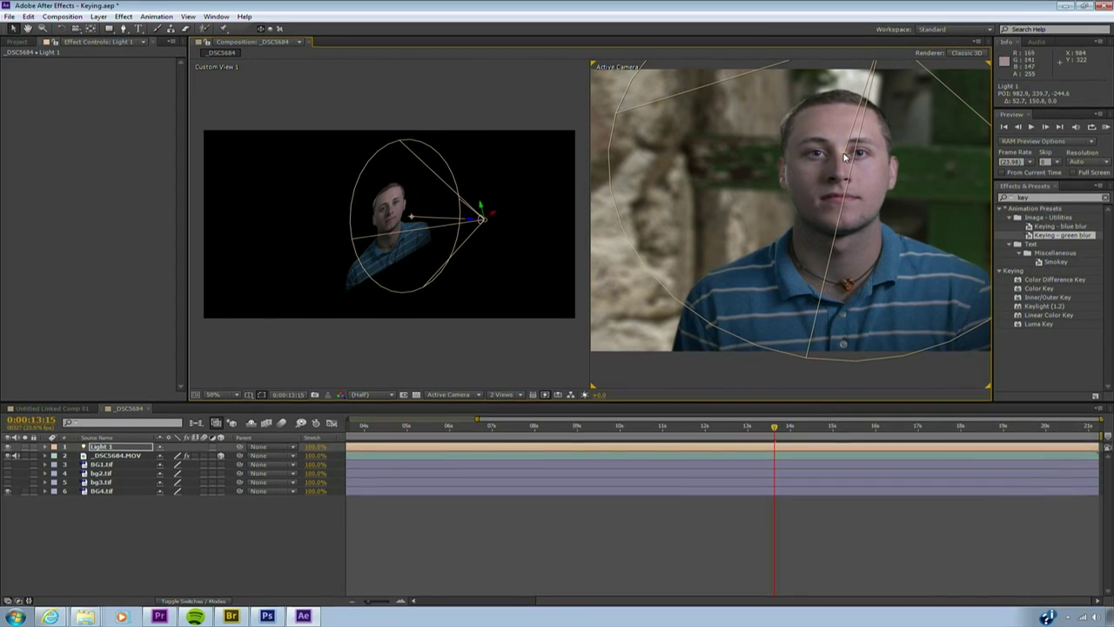
Show the bg3.tif background and move Light 1 to the man's sky side at about 296, 89, -1007, aimed at about 660, 378, -340.
{"action": "left_click", "coordinate": [9, 483]}
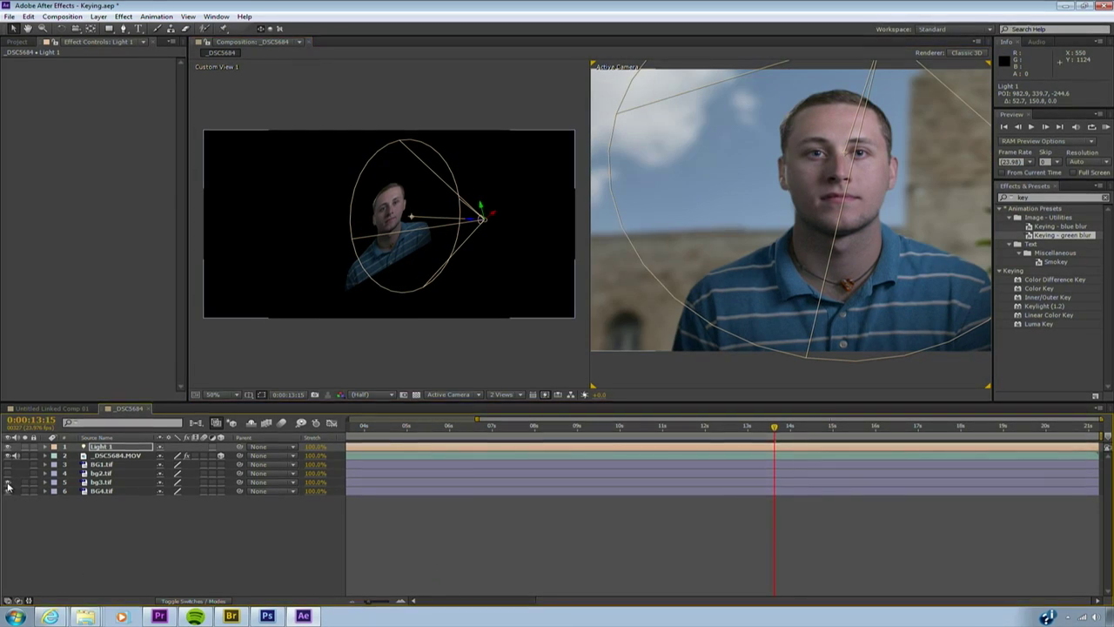
{"action": "key", "text": "comma"}
{"action": "key", "text": "comma"}
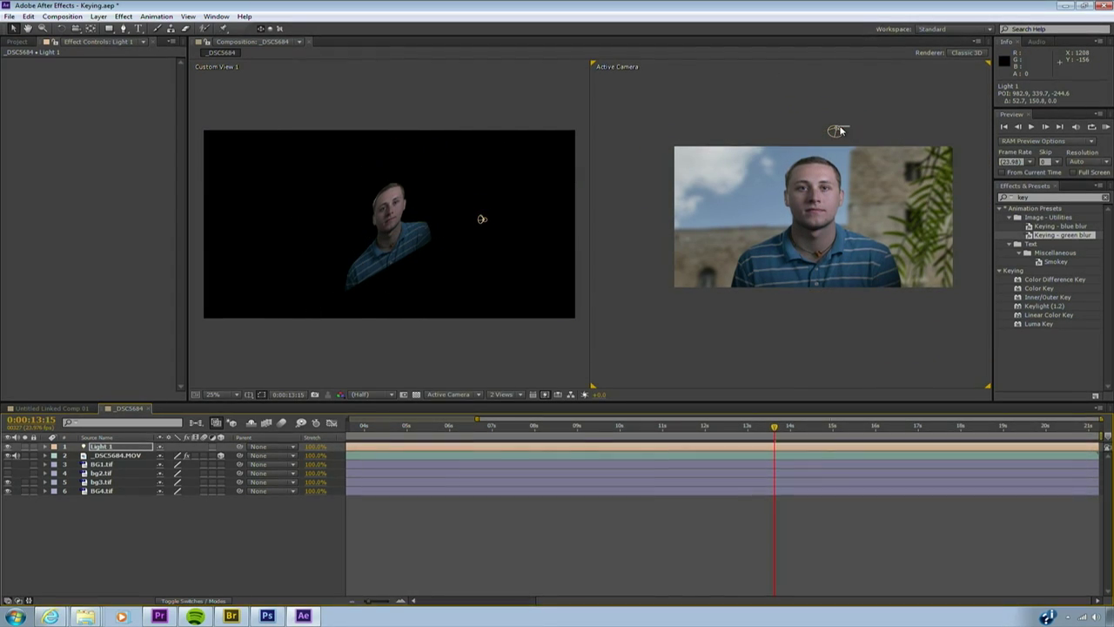
{"action": "left_click_drag", "start_coordinate": [849, 135], "coordinate": [725, 130]}
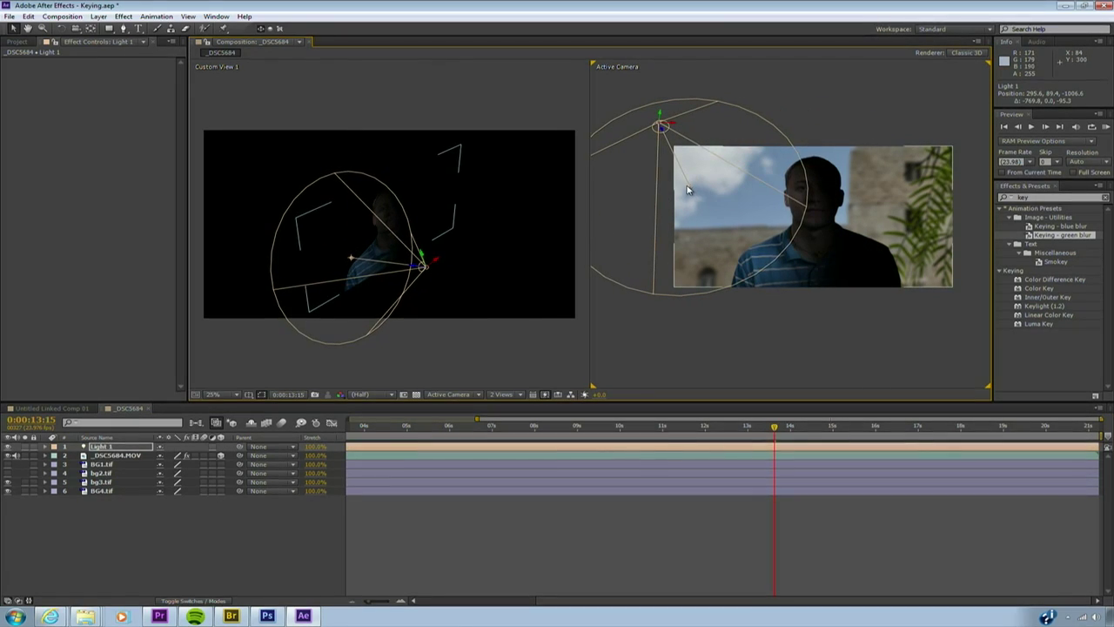
{"action": "left_click_drag", "start_coordinate": [689, 187], "coordinate": [762, 187]}
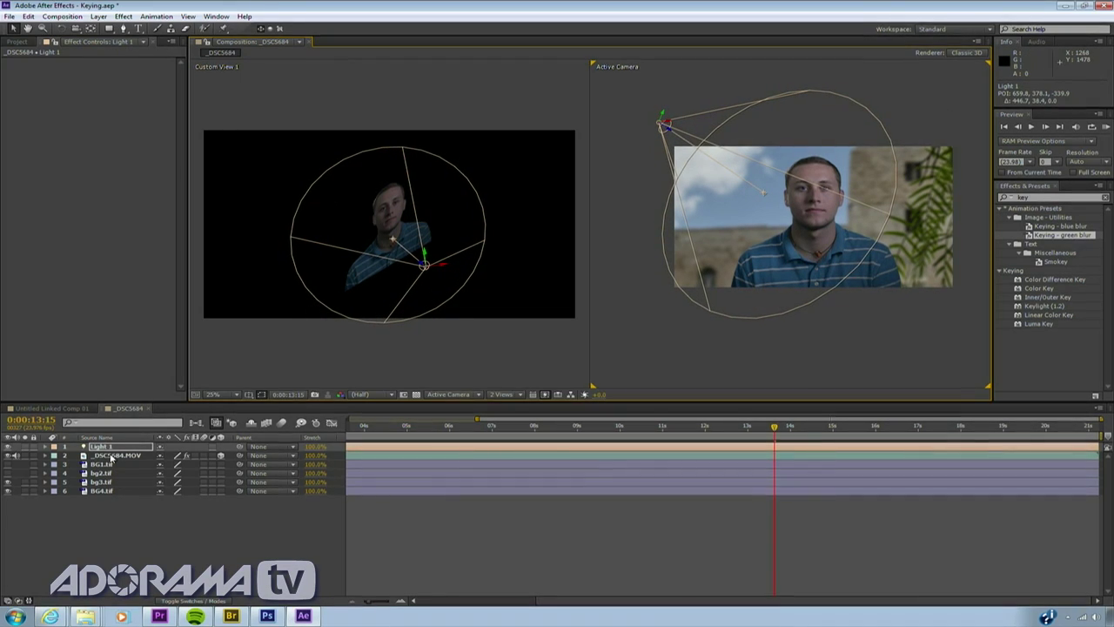
In Light 1's light options, set Intensity to 158% and Cone Feather to 100%.
{"action": "left_click", "coordinate": [46, 447]}
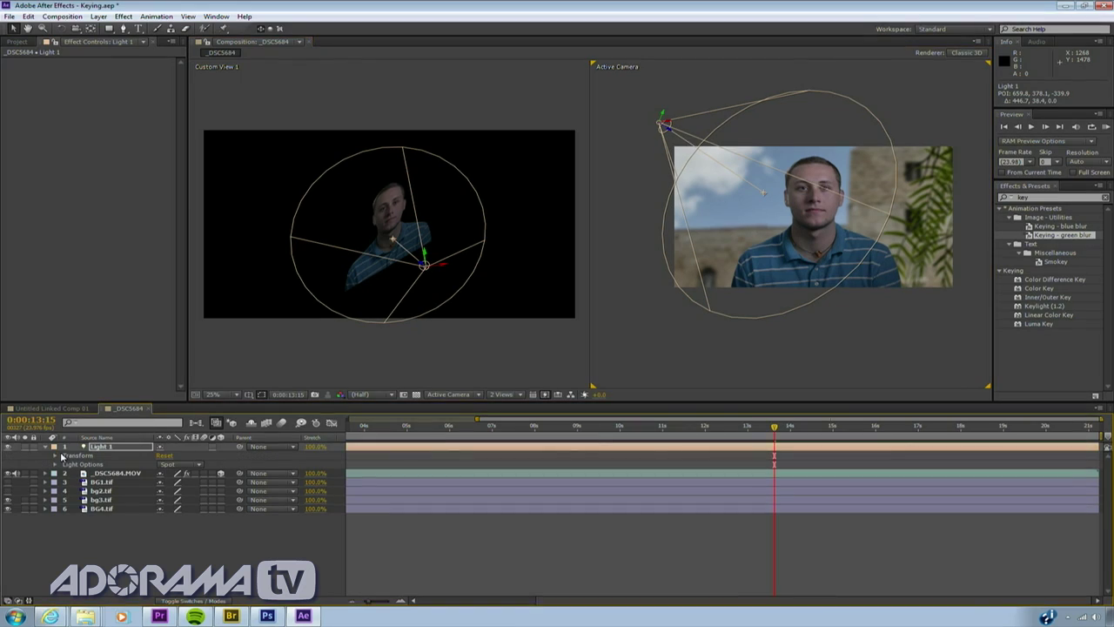
{"action": "left_click", "coordinate": [54, 465]}
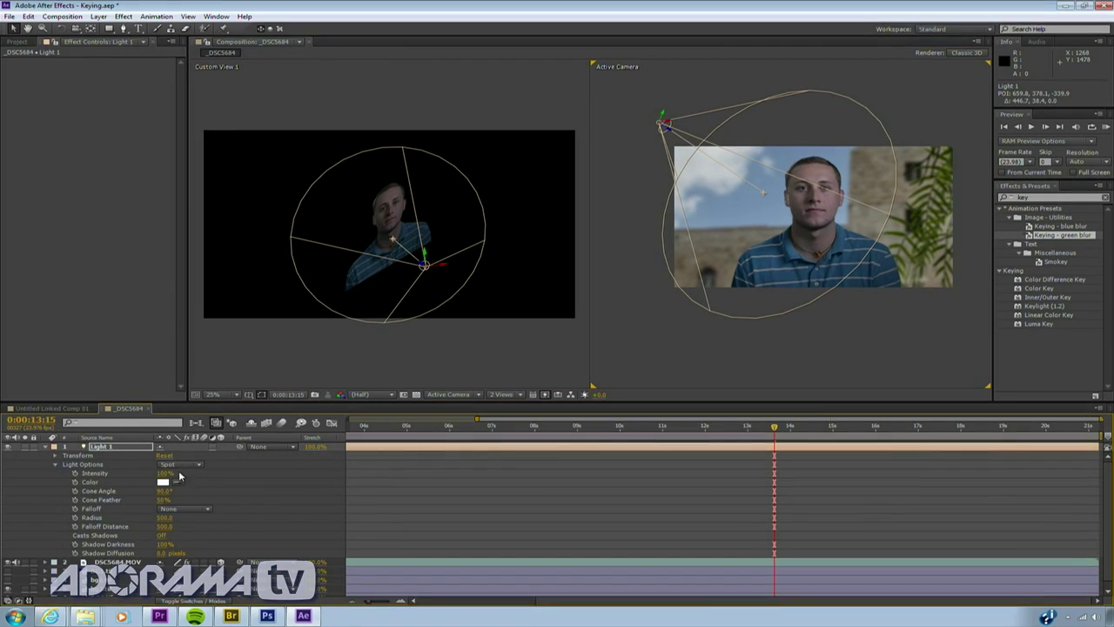
{"action": "left_click_drag", "start_coordinate": [165, 471], "coordinate": [197, 463]}
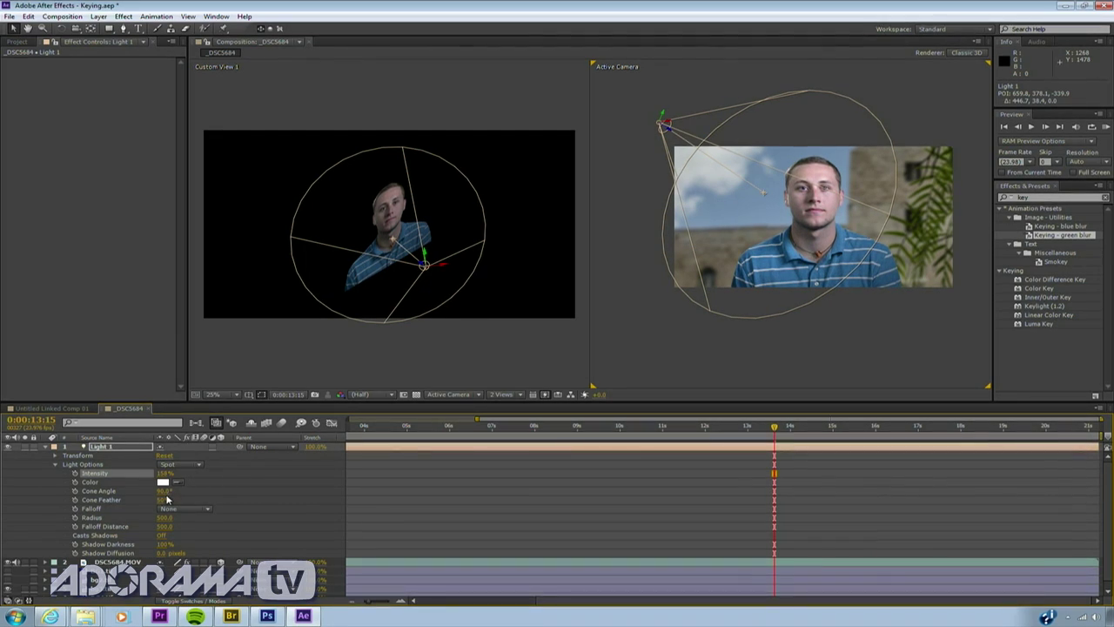
{"action": "left_click_drag", "start_coordinate": [168, 499], "coordinate": [179, 495]}
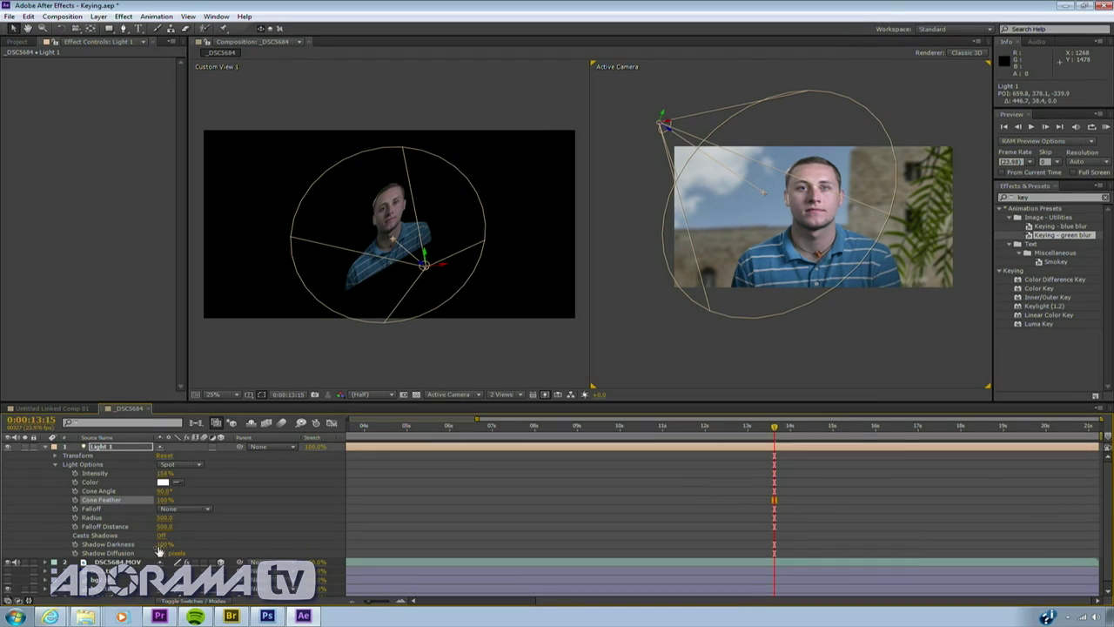
Set Light 1's Shadow Darkness to 135% and Shadow Diffusion to 28 pixels, and lower its Intensity to 143%.
{"action": "left_click_drag", "start_coordinate": [161, 544], "coordinate": [170, 543]}
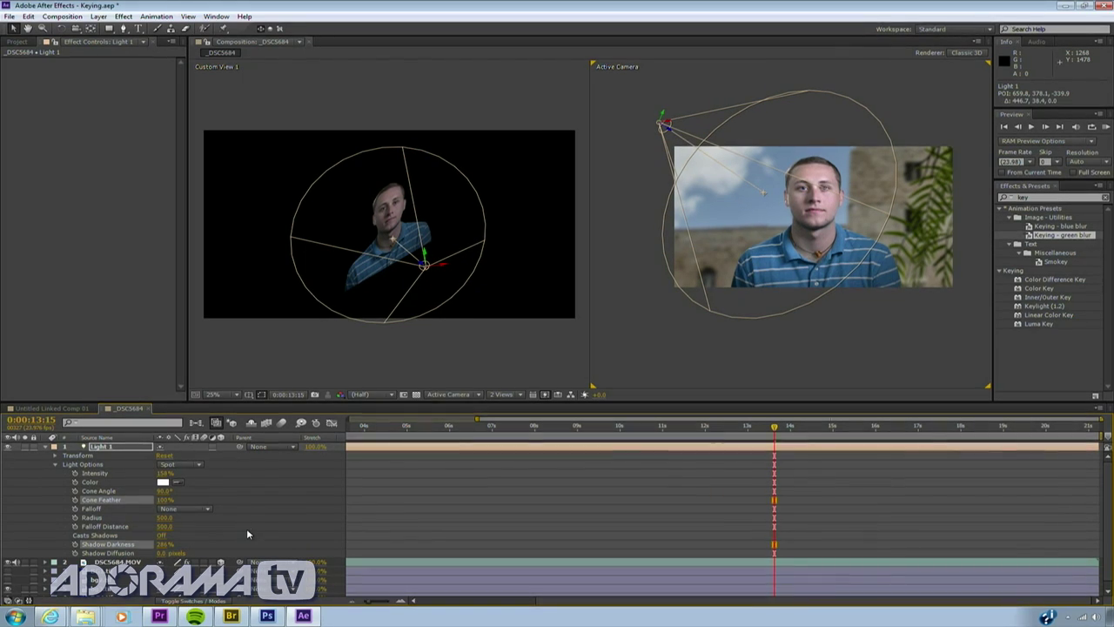
{"action": "left_click_drag", "start_coordinate": [165, 544], "coordinate": [153, 543]}
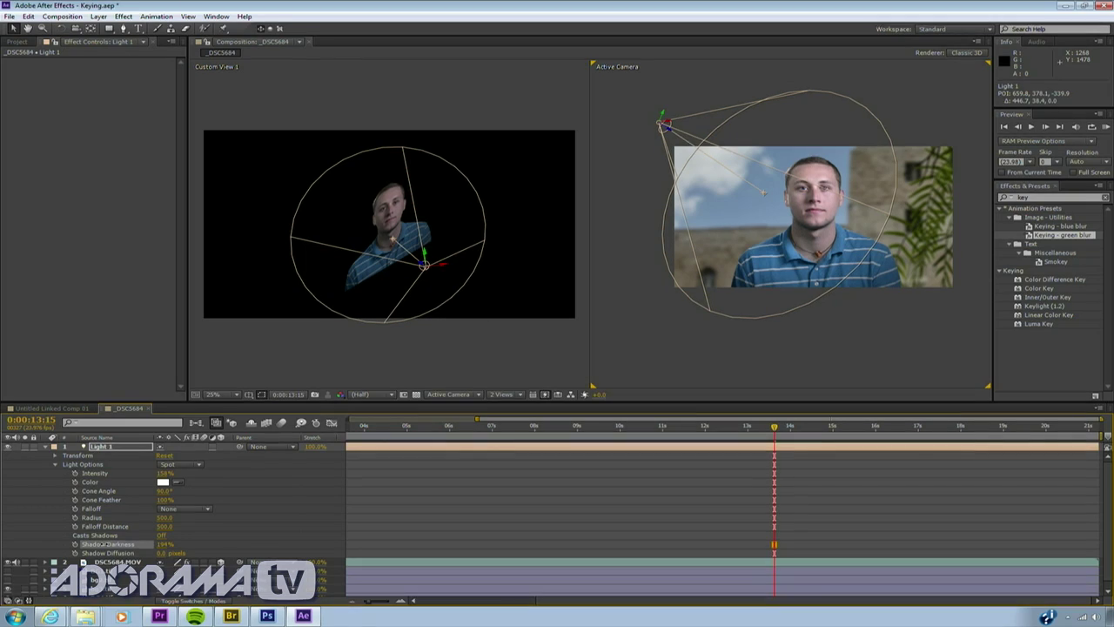
{"action": "left_click_drag", "start_coordinate": [160, 553], "coordinate": [173, 549]}
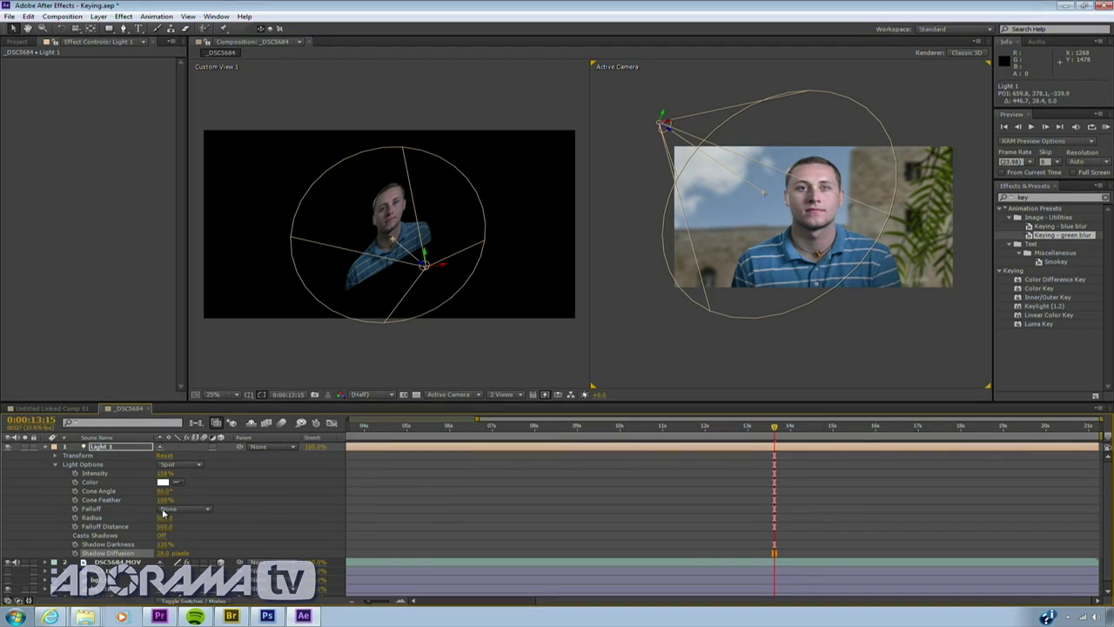
{"action": "left_click_drag", "start_coordinate": [163, 474], "coordinate": [155, 475]}
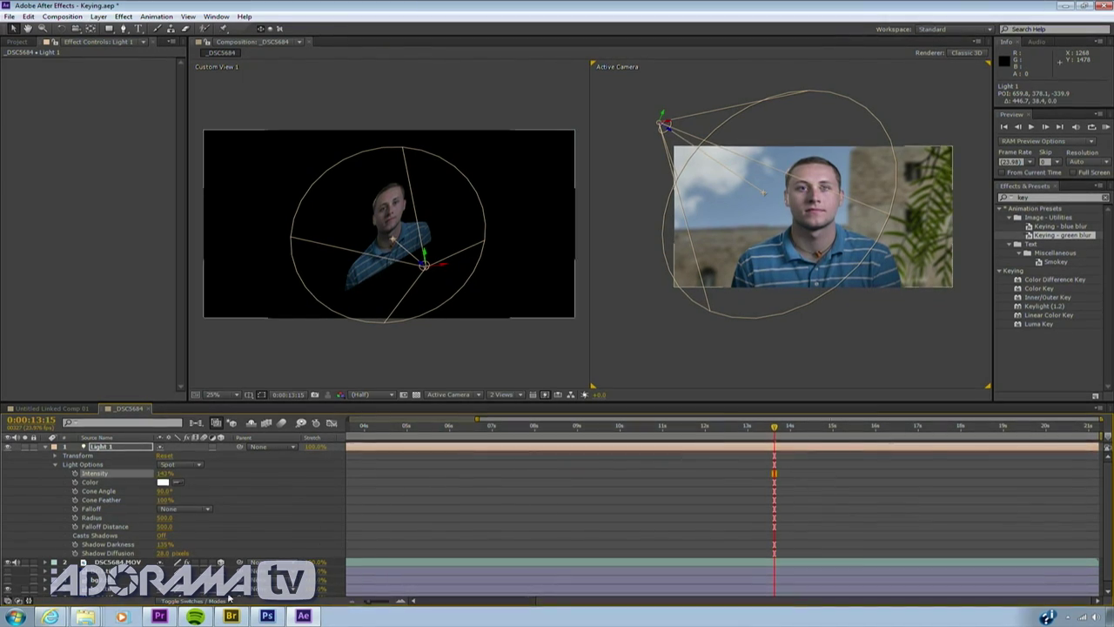
Show the bg2.tif and BG1.tif backgrounds in turn and raise Light 1's Intensity to 179%.
{"action": "left_click", "coordinate": [7, 584]}
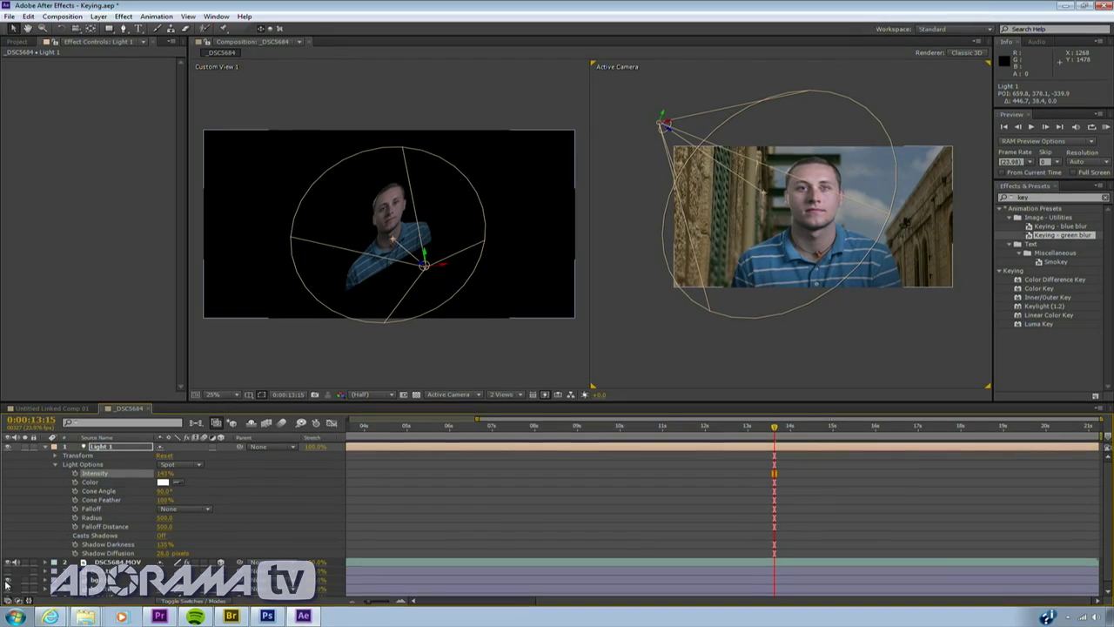
{"action": "left_click", "coordinate": [7, 576]}
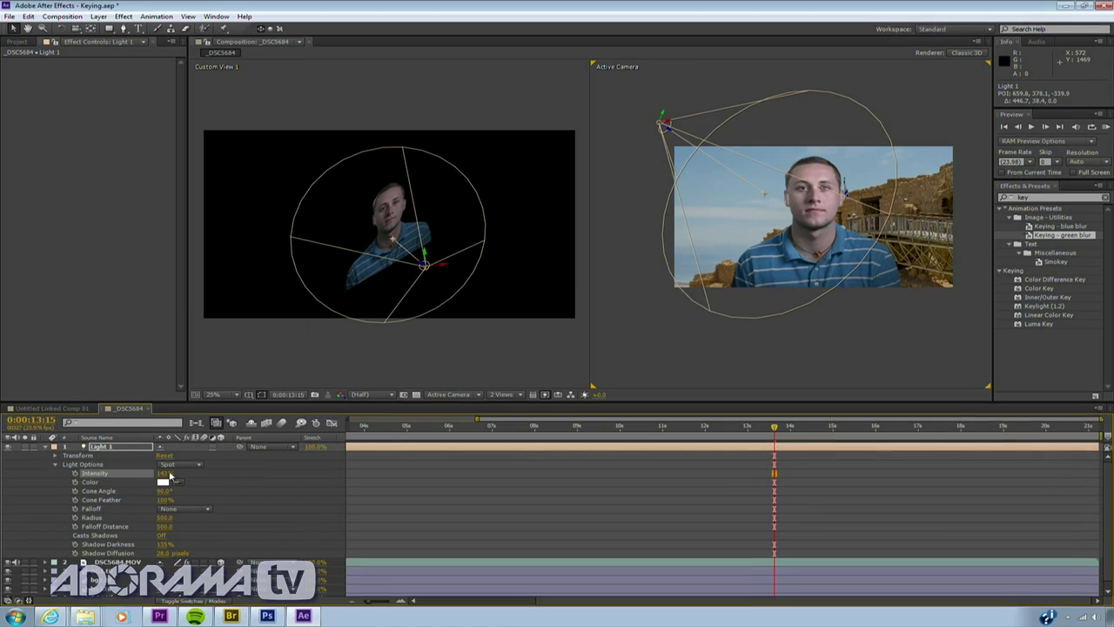
{"action": "left_click_drag", "start_coordinate": [167, 473], "coordinate": [174, 470]}
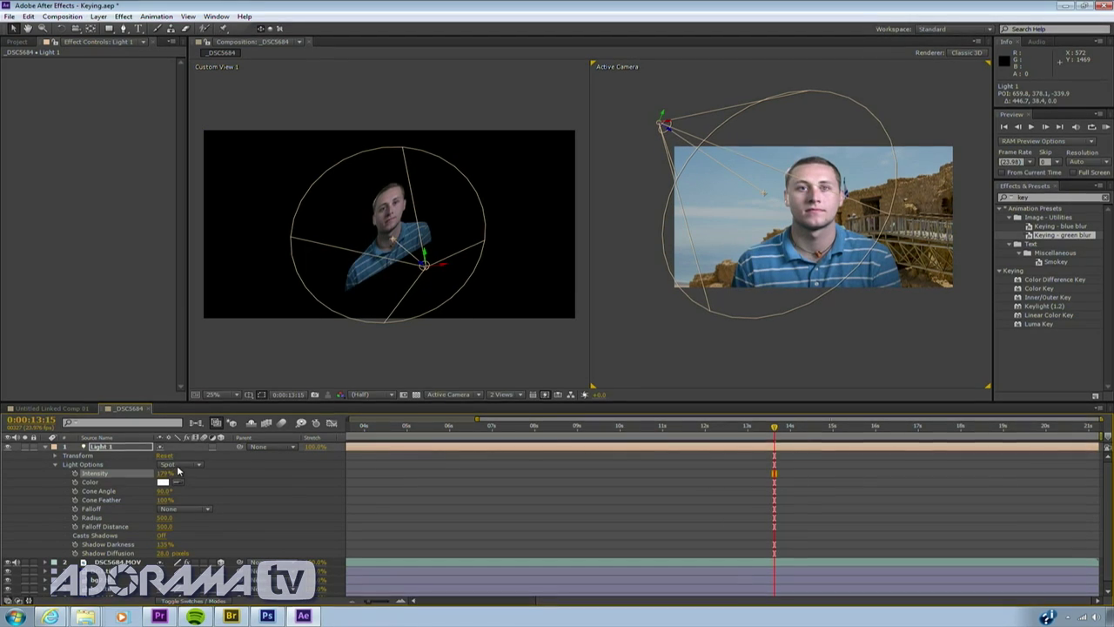
Compare the shot with Light 1 off and on, and hide BG1.tif, bg2.tif and bg3.tif to show the BG4.tif background.
{"action": "left_click", "coordinate": [7, 447]}
{"action": "left_click", "coordinate": [7, 448]}
{"action": "left_click", "coordinate": [45, 448]}
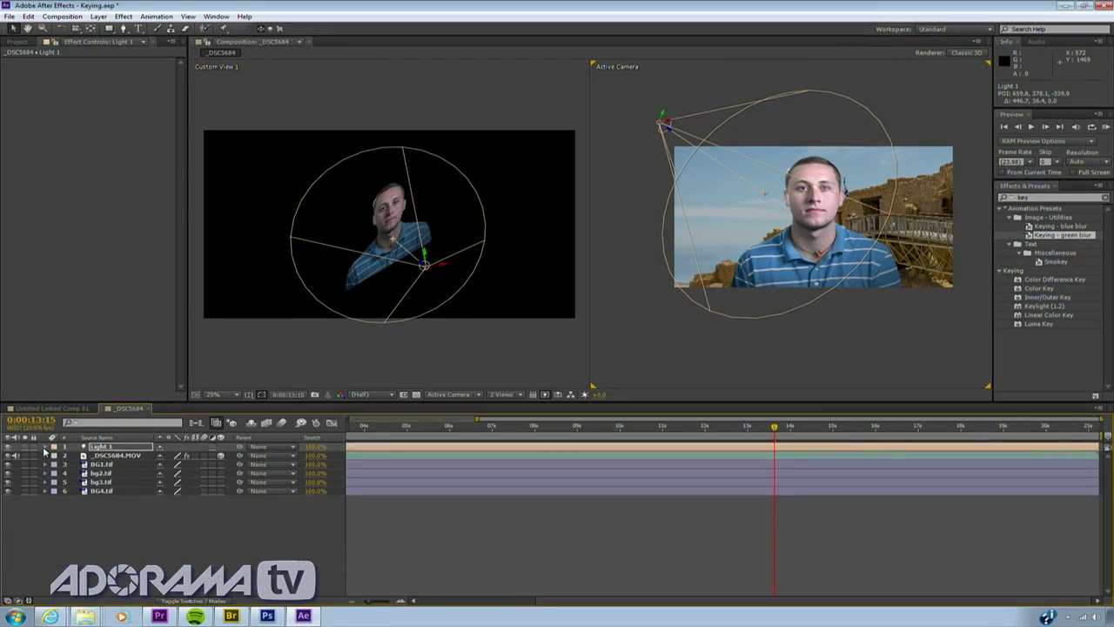
{"action": "left_click", "coordinate": [8, 474]}
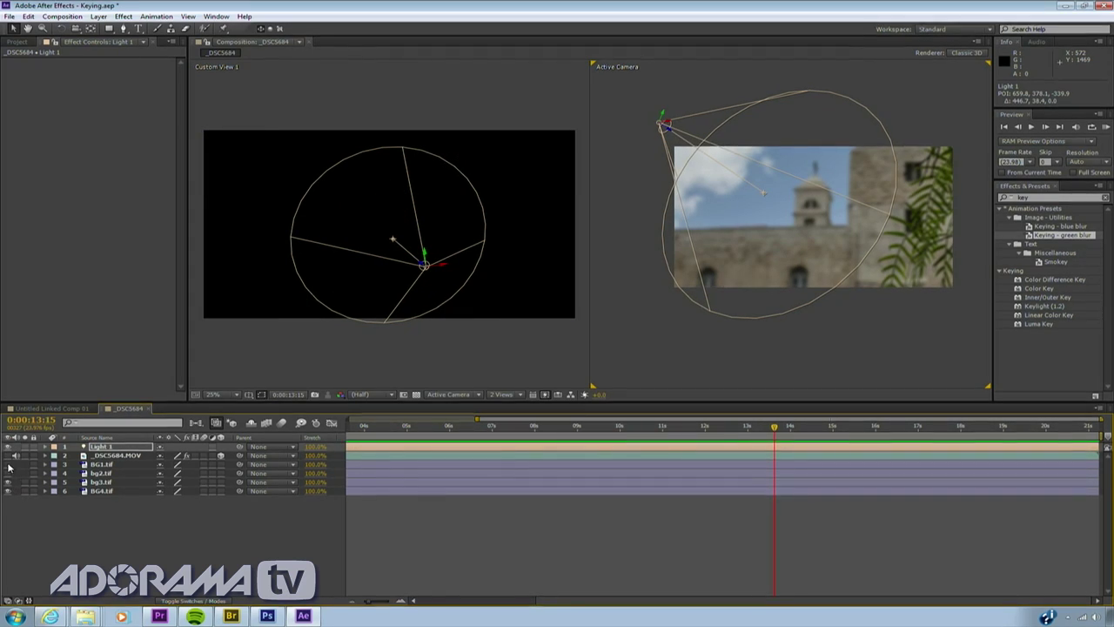
{"action": "left_click", "coordinate": [8, 456]}
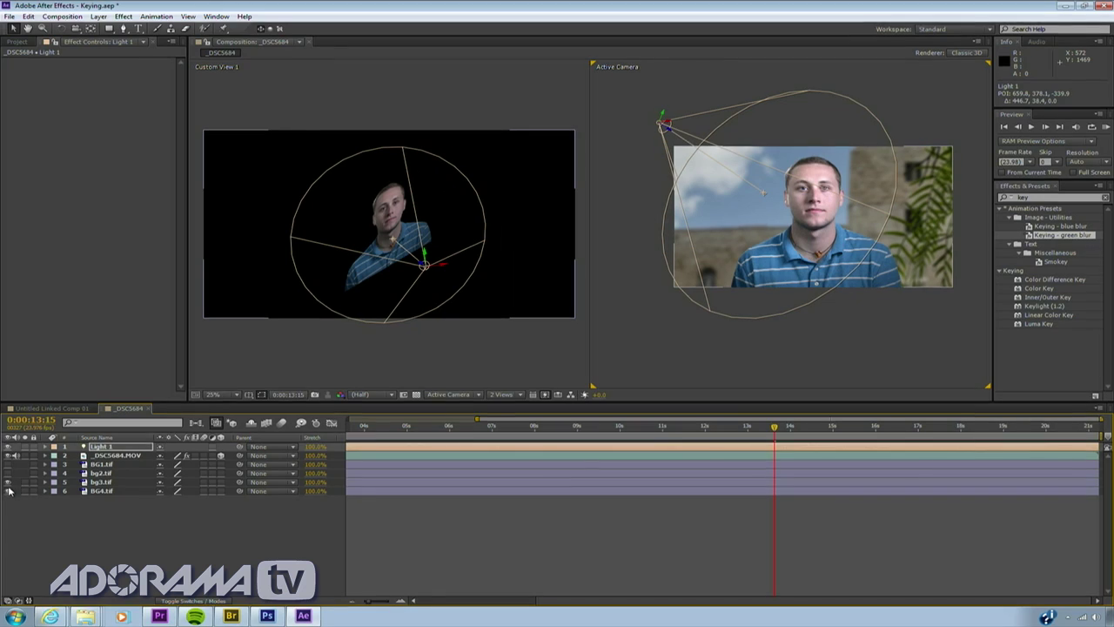
{"action": "left_click", "coordinate": [10, 483]}
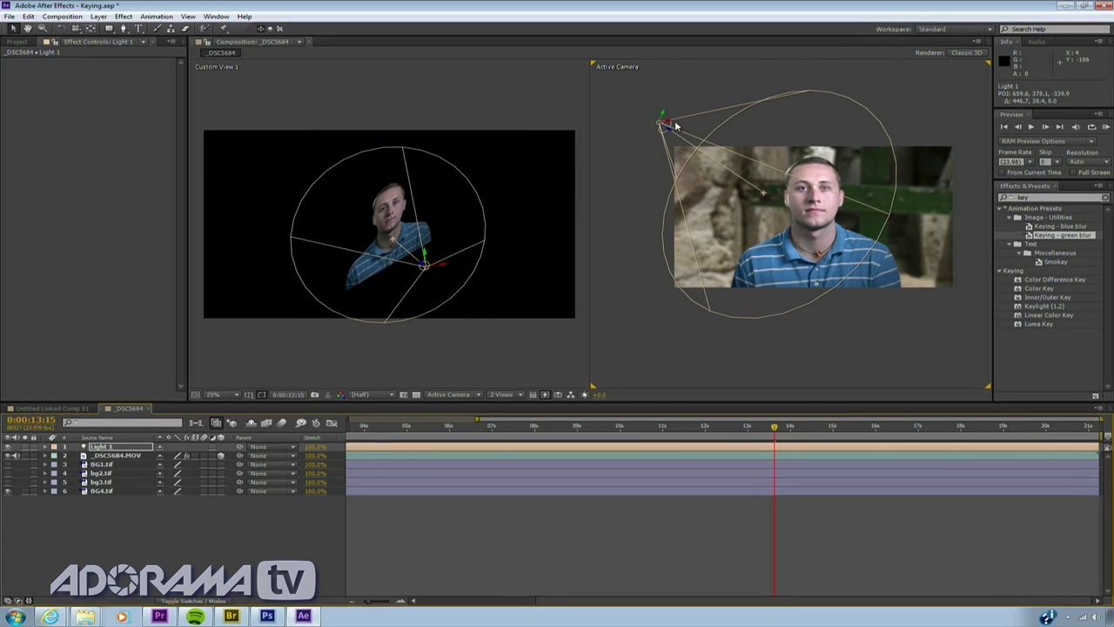
Move Light 1 low beside the man on the green-beam side, at about 1391, 903, -1539, keeping the man's clip in place.
{"action": "left_click_drag", "start_coordinate": [670, 128], "coordinate": [912, 190]}
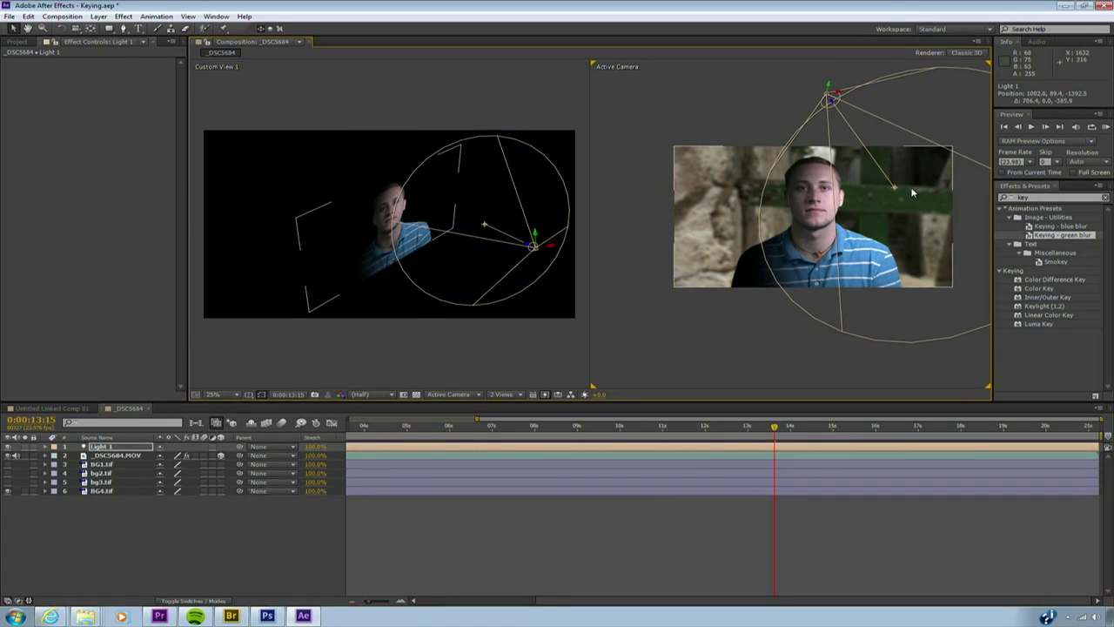
{"action": "left_click", "coordinate": [849, 181]}
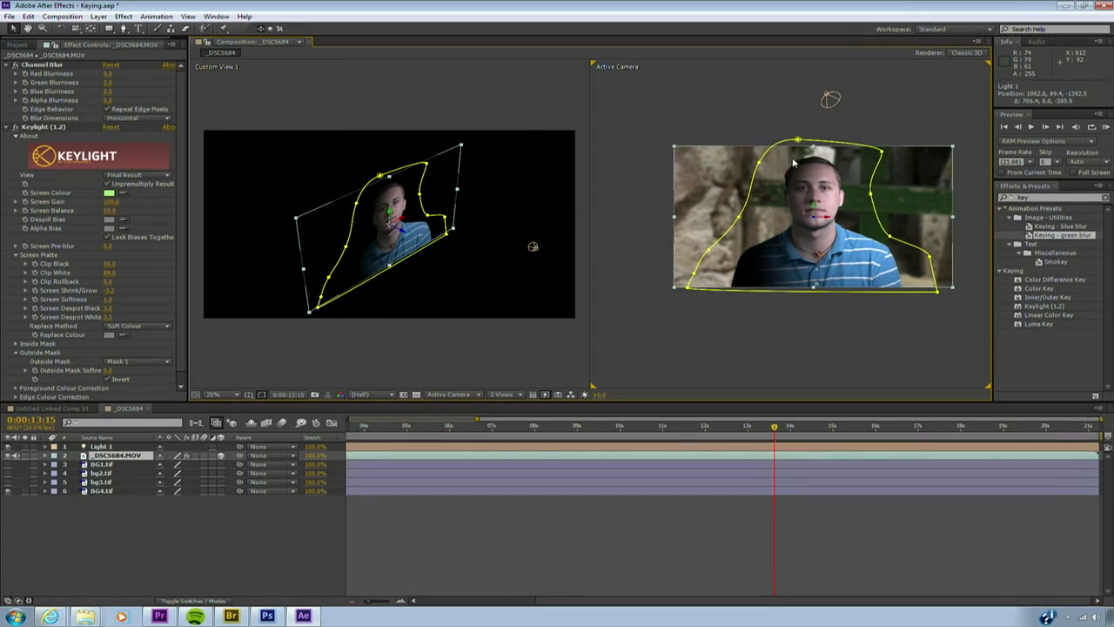
{"action": "left_click", "coordinate": [830, 98]}
{"action": "left_click_drag", "start_coordinate": [831, 96], "coordinate": [879, 253]}
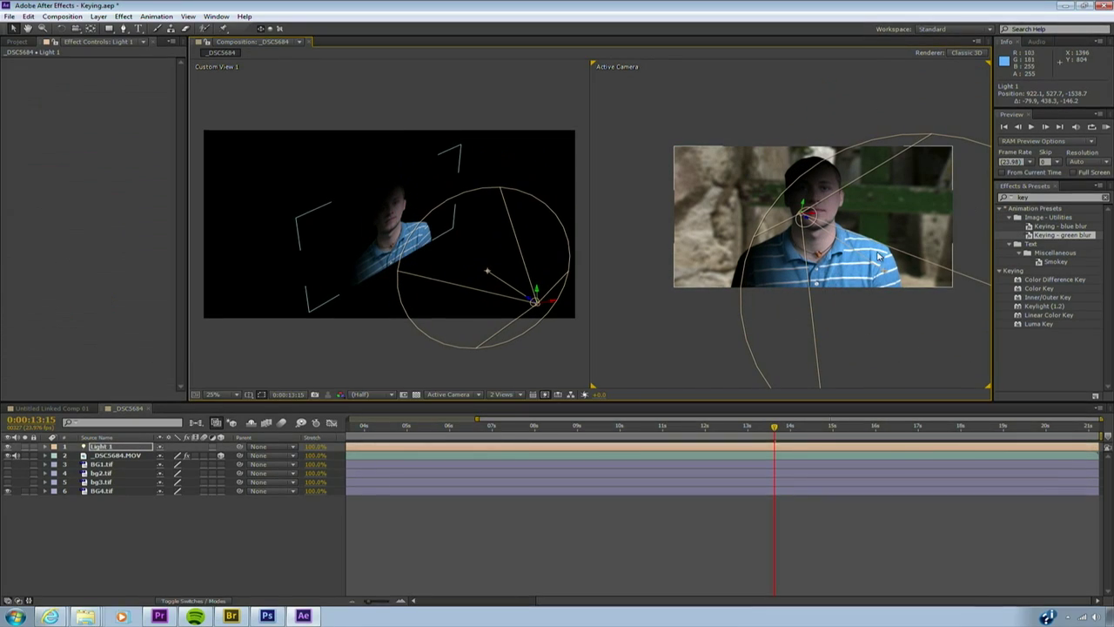
{"action": "left_click", "coordinate": [861, 257]}
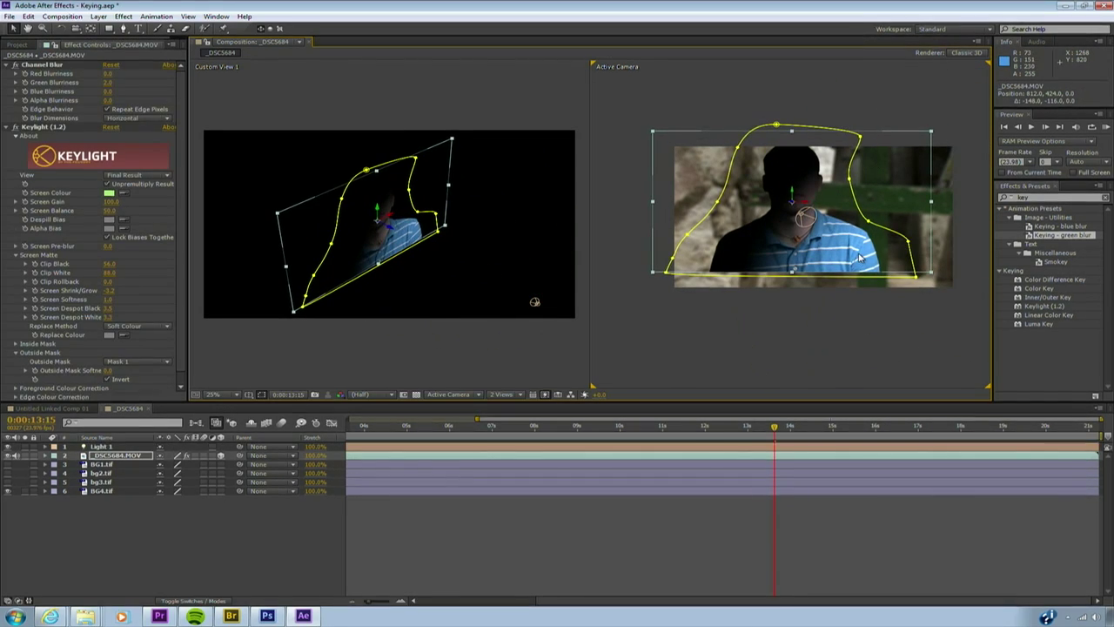
{"action": "key", "text": "ctrl+z"}
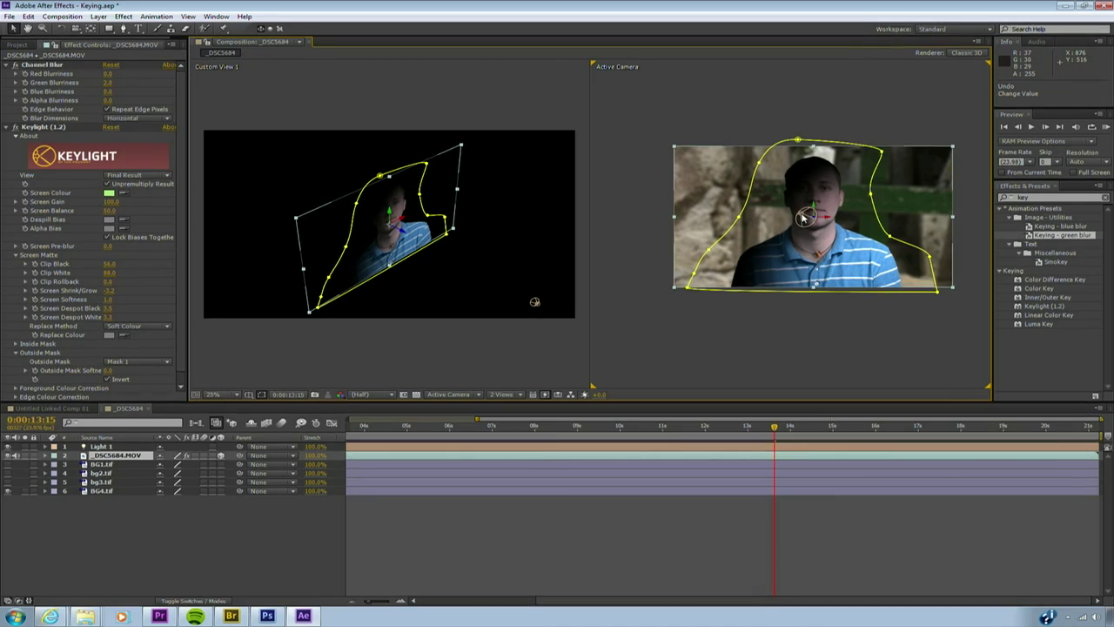
{"action": "left_click_drag", "start_coordinate": [804, 217], "coordinate": [955, 323]}
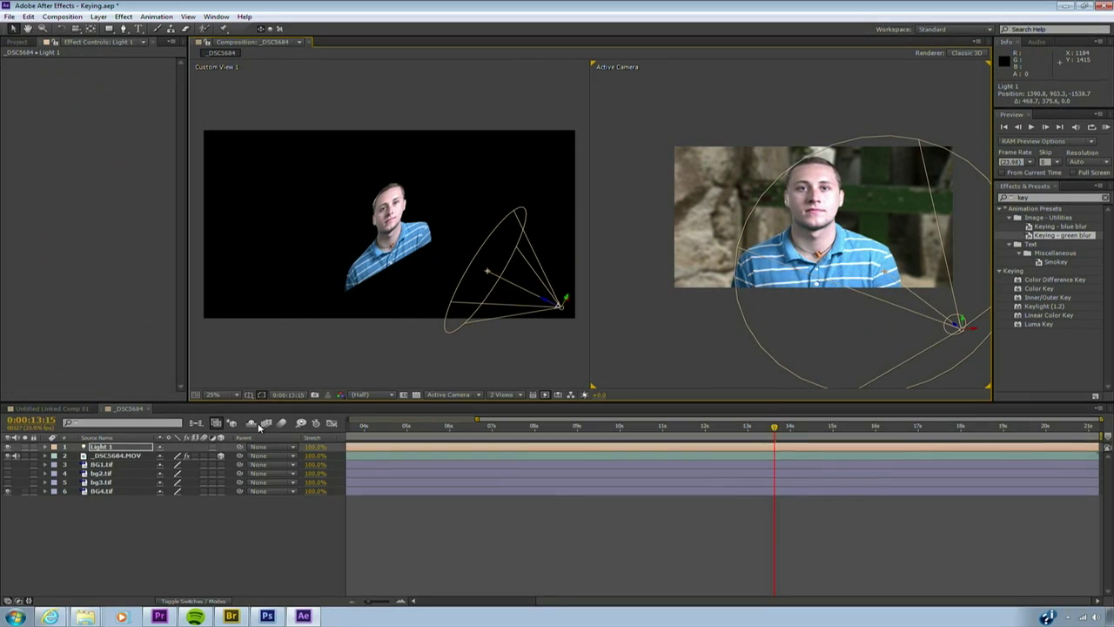
Set Light 1's Intensity to 117% and its Color to pale yellow F7E8B6, comparing the shot with the light off and on.
{"action": "left_click", "coordinate": [49, 448]}
{"action": "left_click_drag", "start_coordinate": [163, 480], "coordinate": [130, 472]}
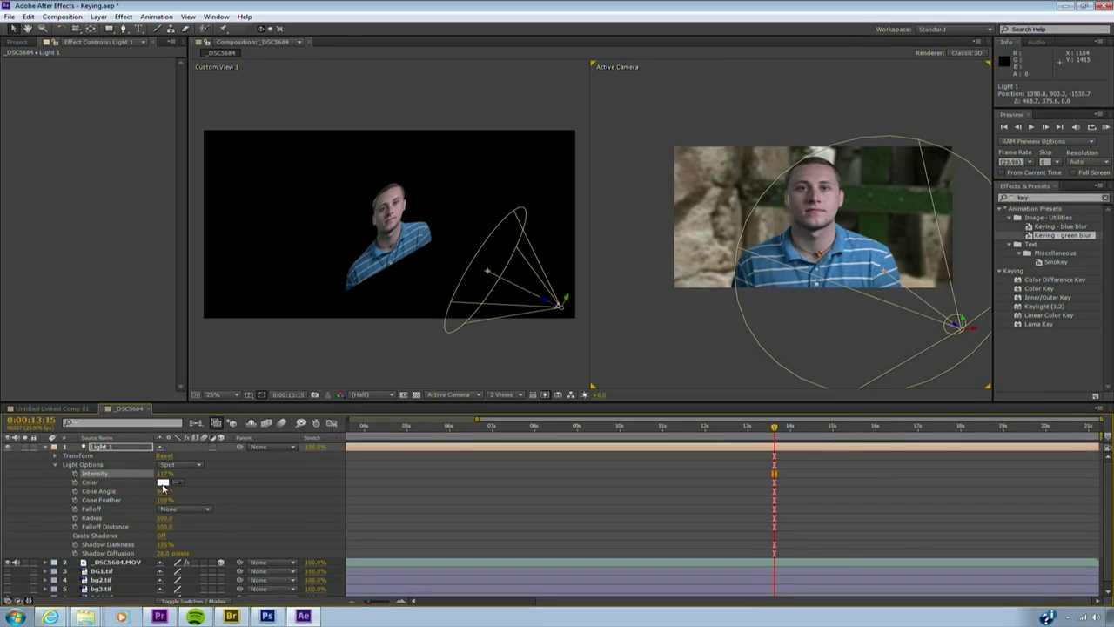
{"action": "left_click", "coordinate": [162, 483]}
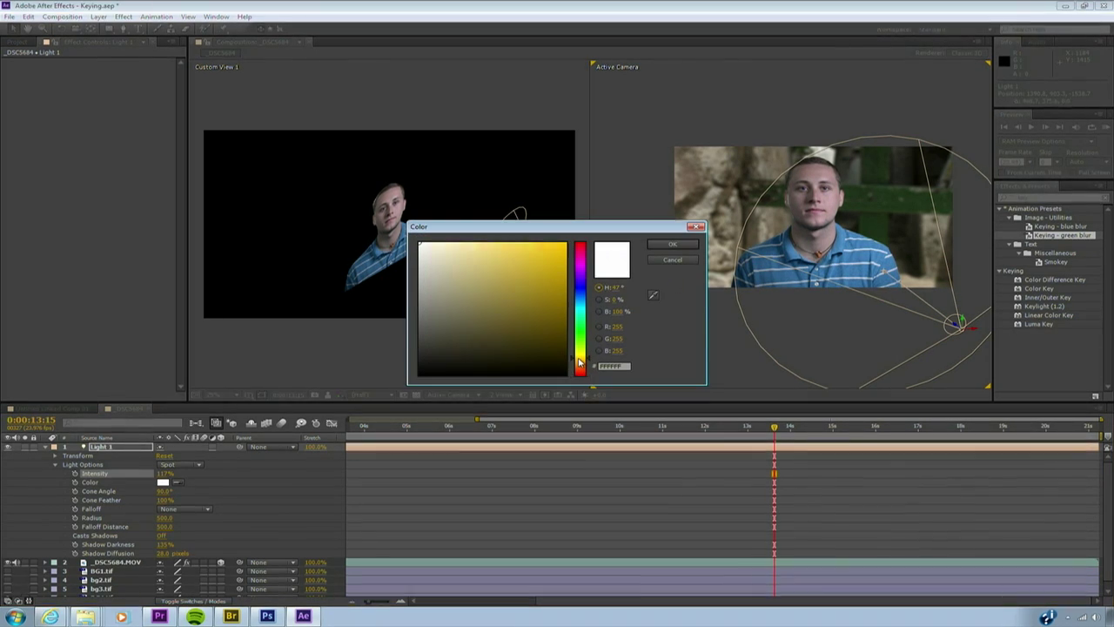
{"action": "left_click", "coordinate": [457, 246]}
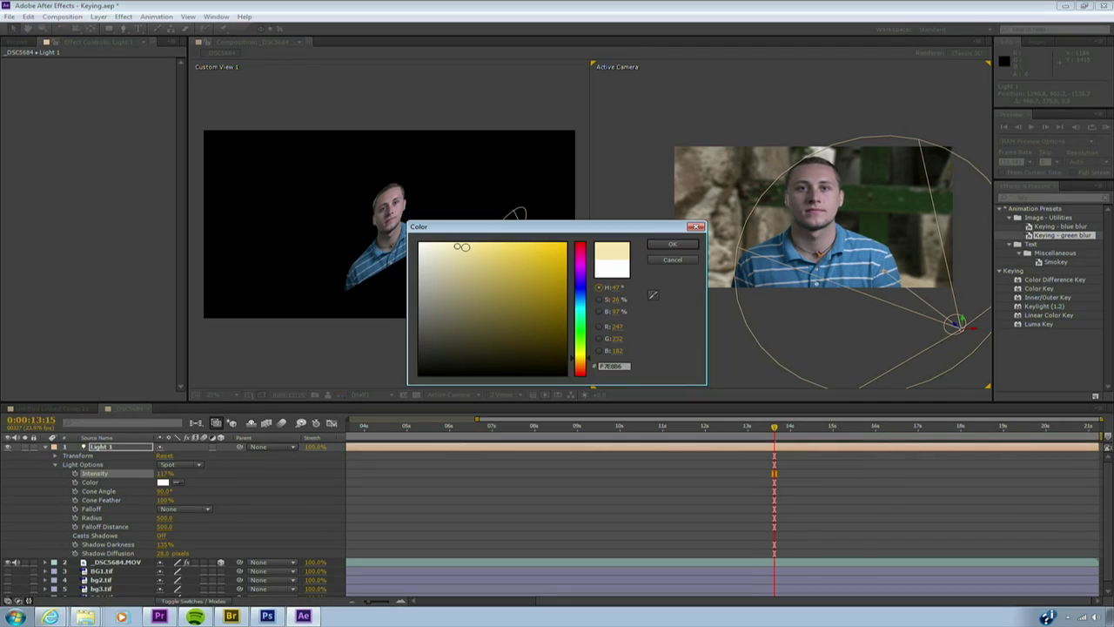
{"action": "left_click", "coordinate": [659, 246]}
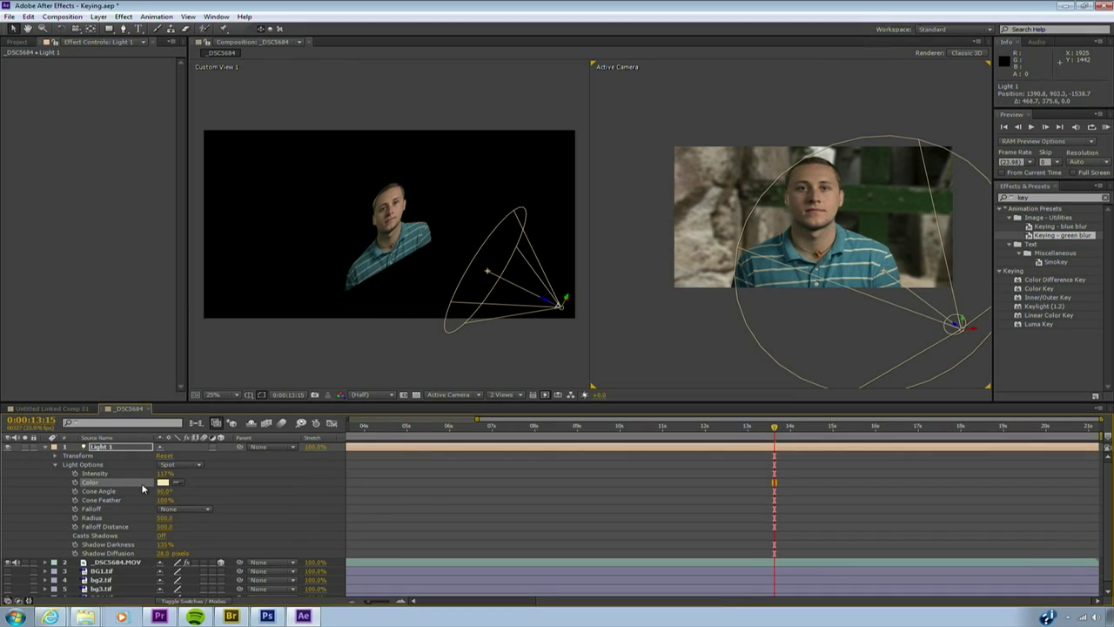
{"action": "left_click", "coordinate": [8, 447]}
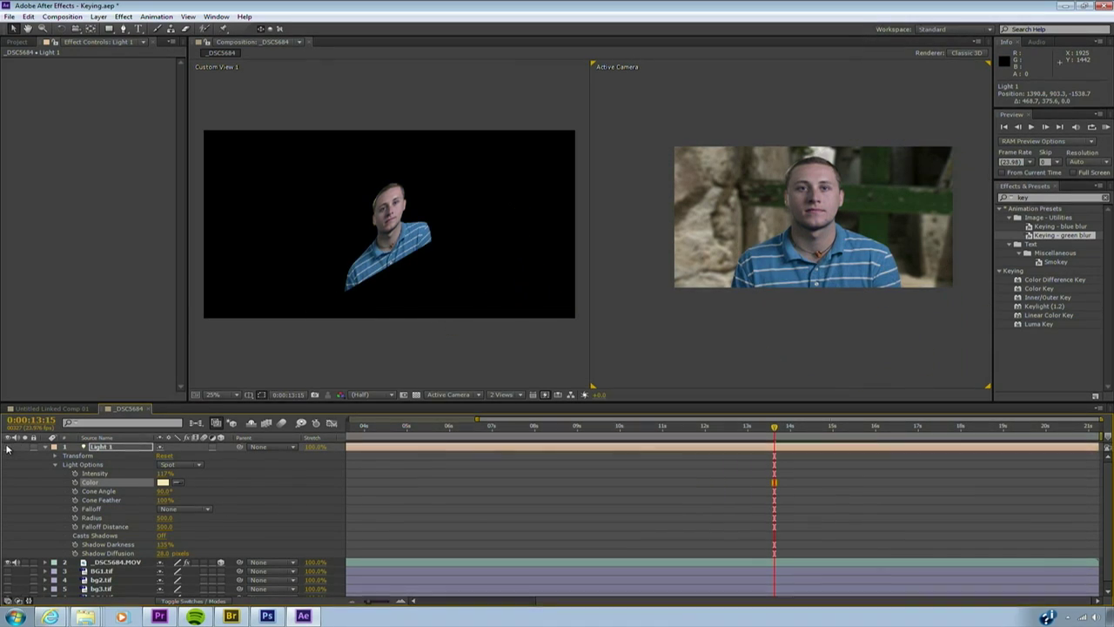
{"action": "left_click", "coordinate": [8, 447]}
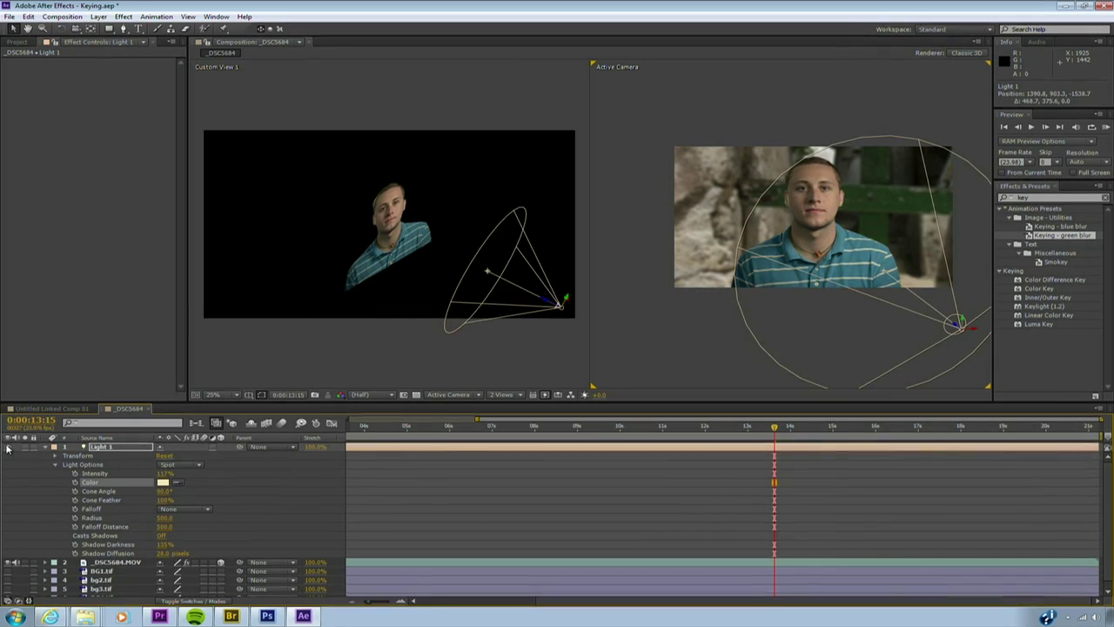